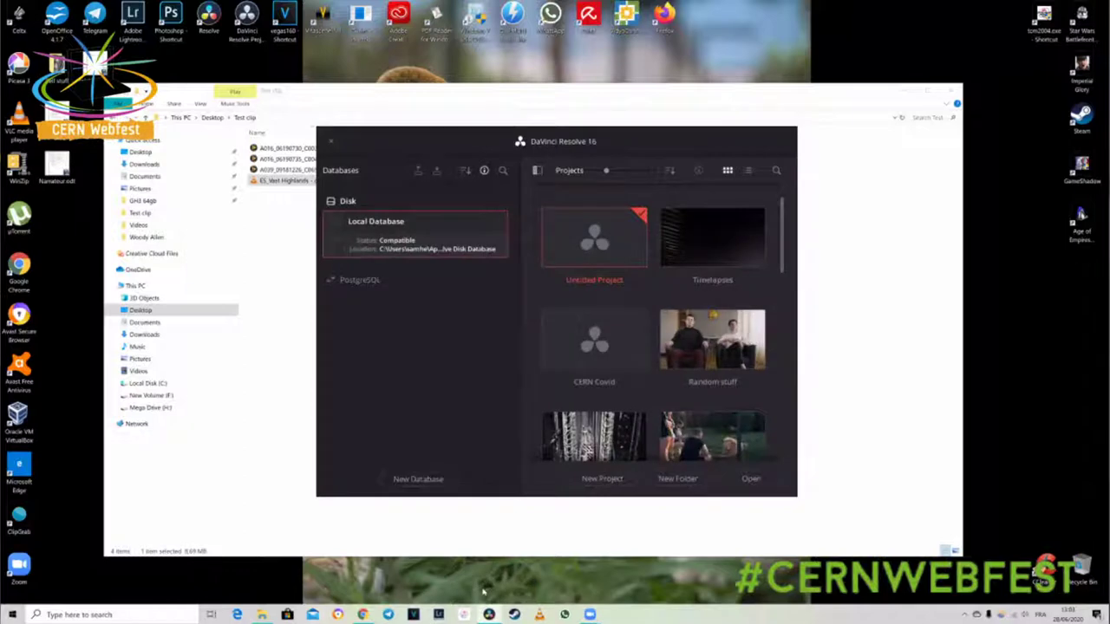
# Create a new project named "Test project" in the local database
pyautogui.moveTo(643, 141); pyautogui.dragTo(576, 118)
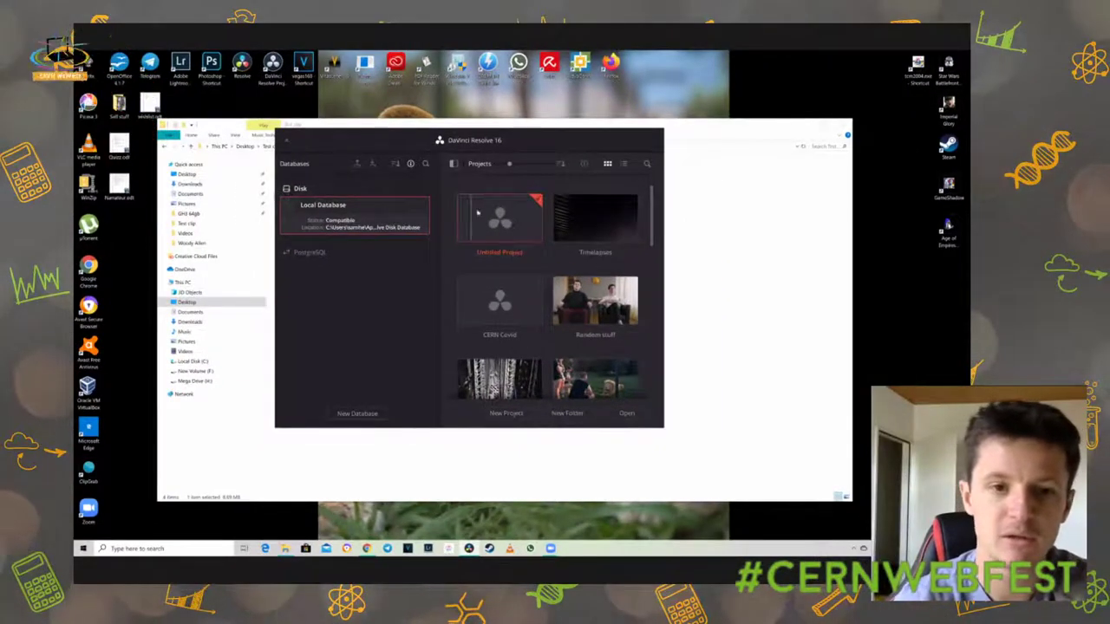
pyautogui.click(489, 405)
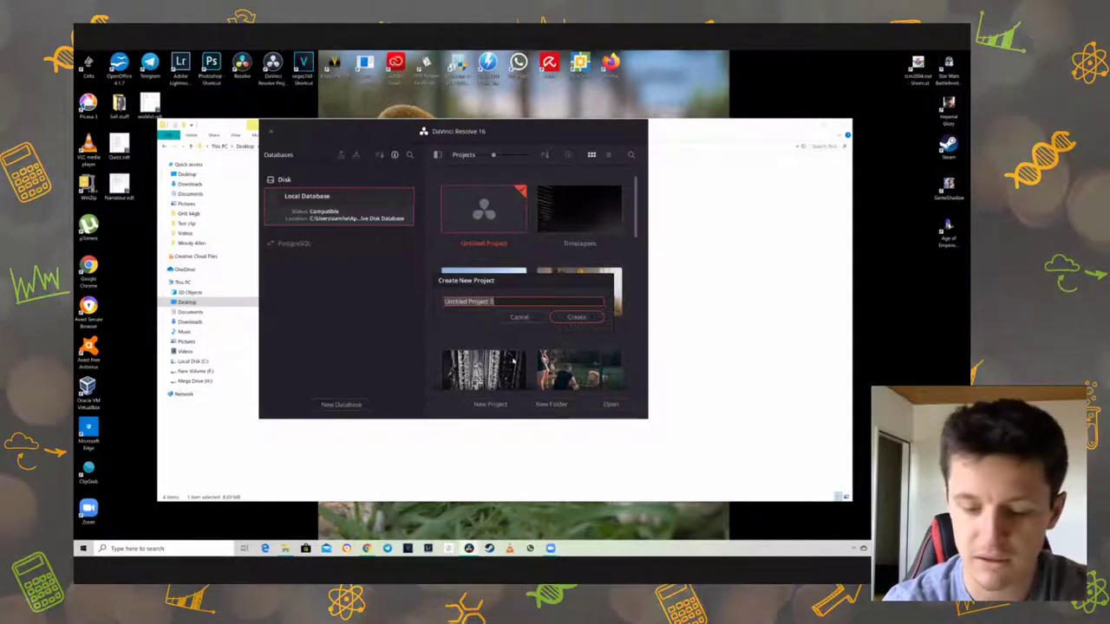
pyautogui.write('Test')
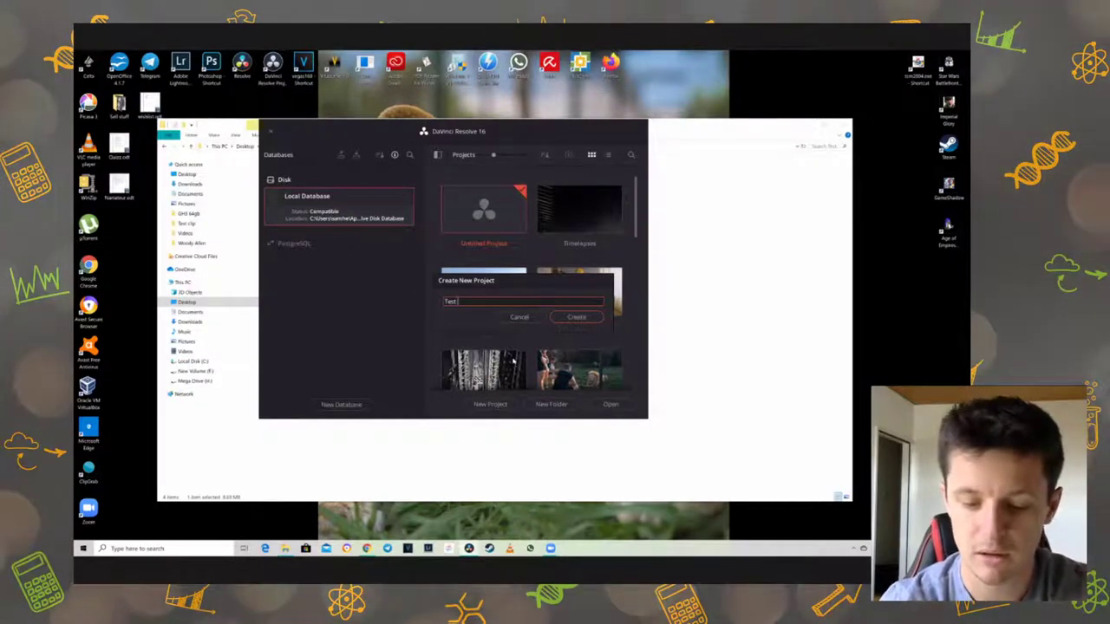
pyautogui.write(' project')
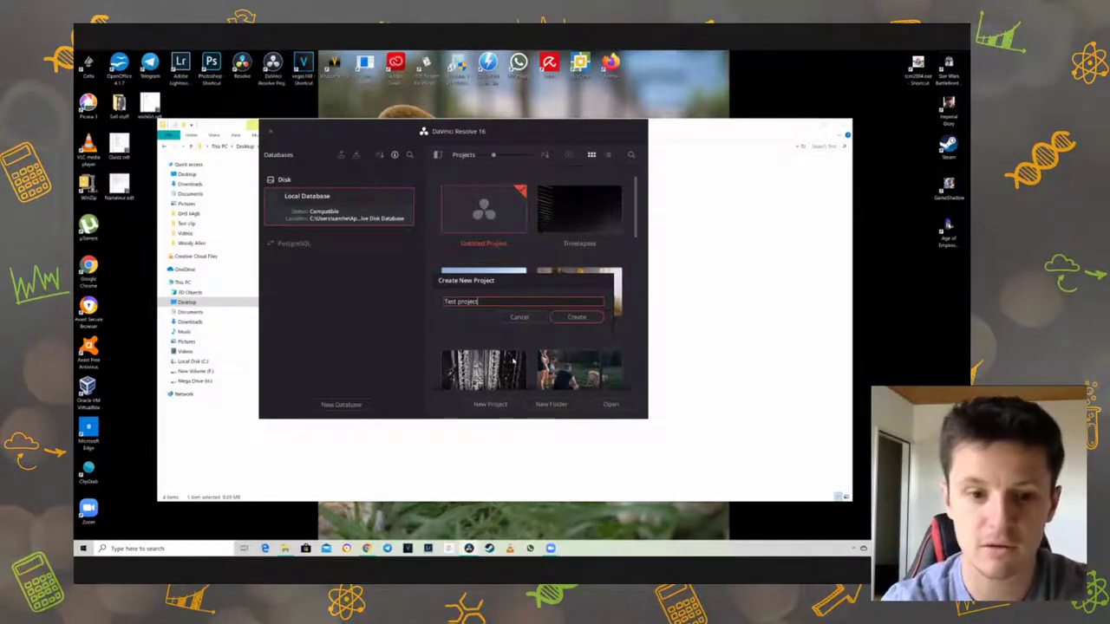
pyautogui.click(577, 317)
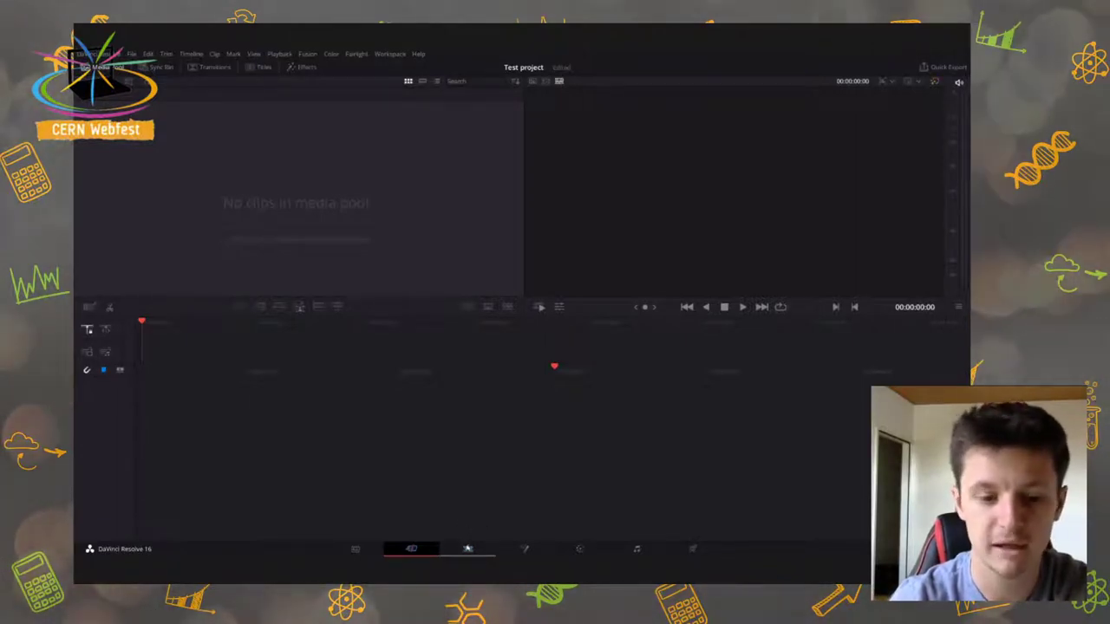
# Switch to the Edit page and keep the Media Pool displayed
pyautogui.click(467, 549)
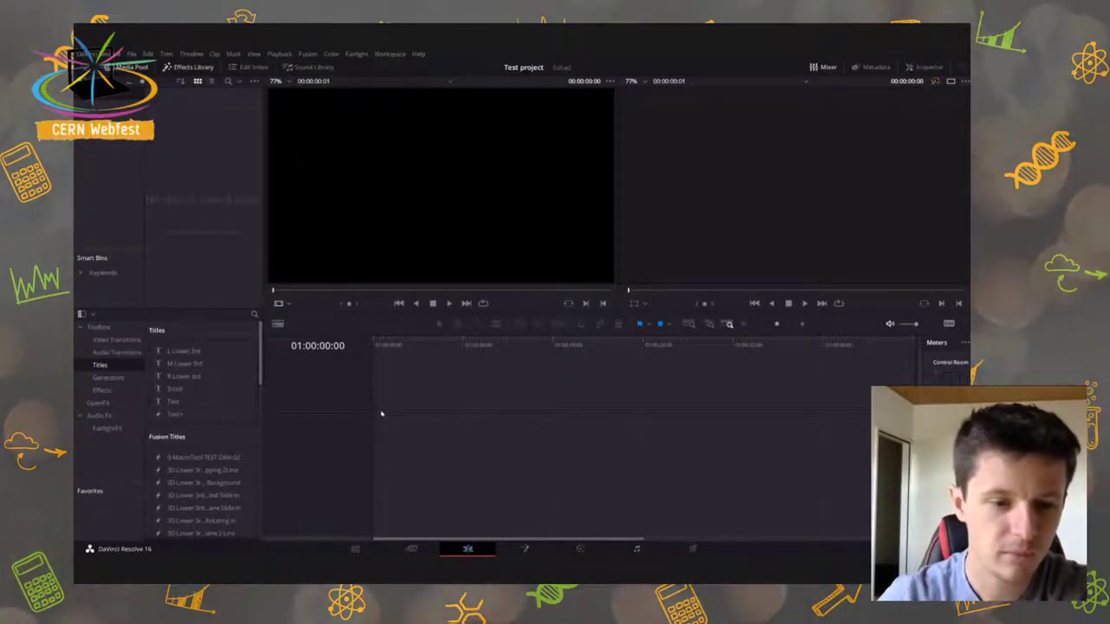
pyautogui.hscroll(2, 379, 396)
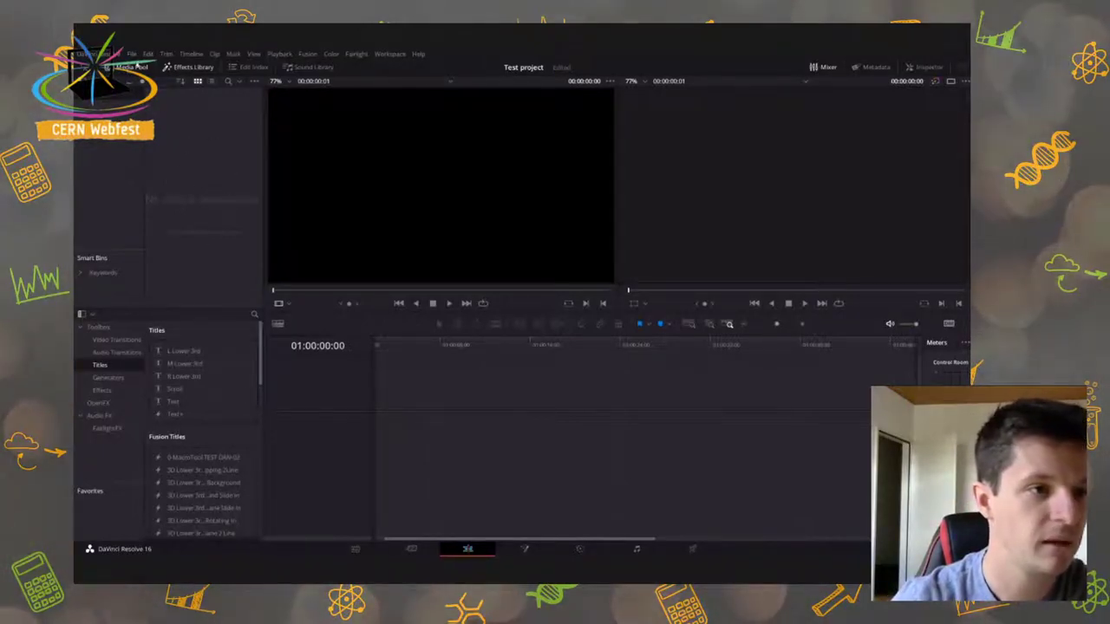
pyautogui.click(132, 67)
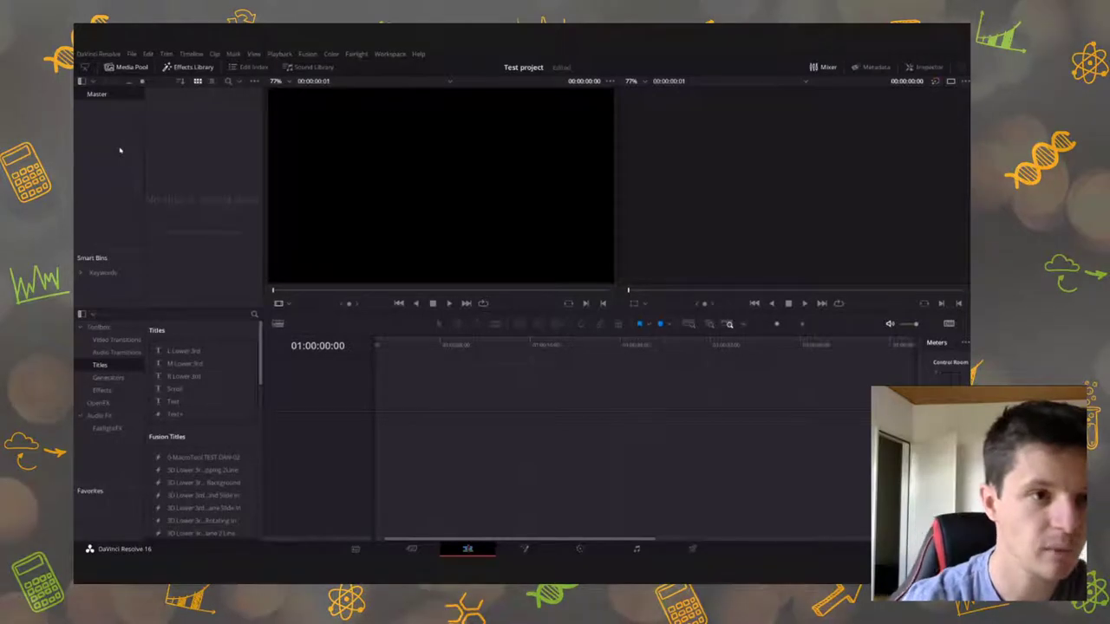
# Look at the Edit Index in place of the Effects Library, and bring the Effects Library back
pyautogui.click(209, 66)
pyautogui.click(204, 67)
pyautogui.click(254, 68)
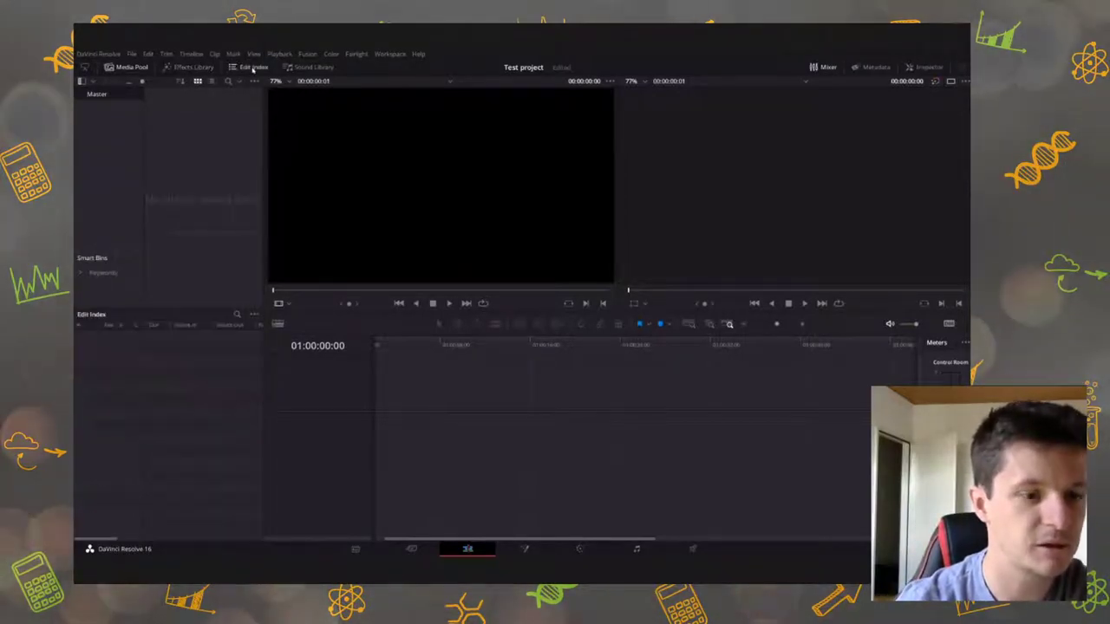
pyautogui.click(253, 67)
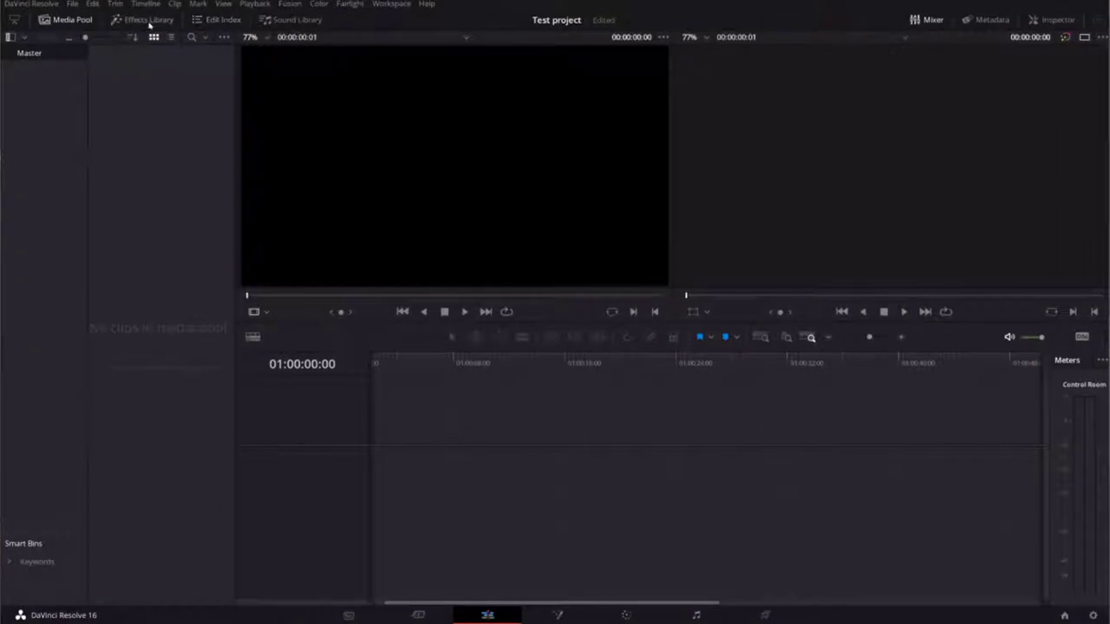
pyautogui.click(149, 24)
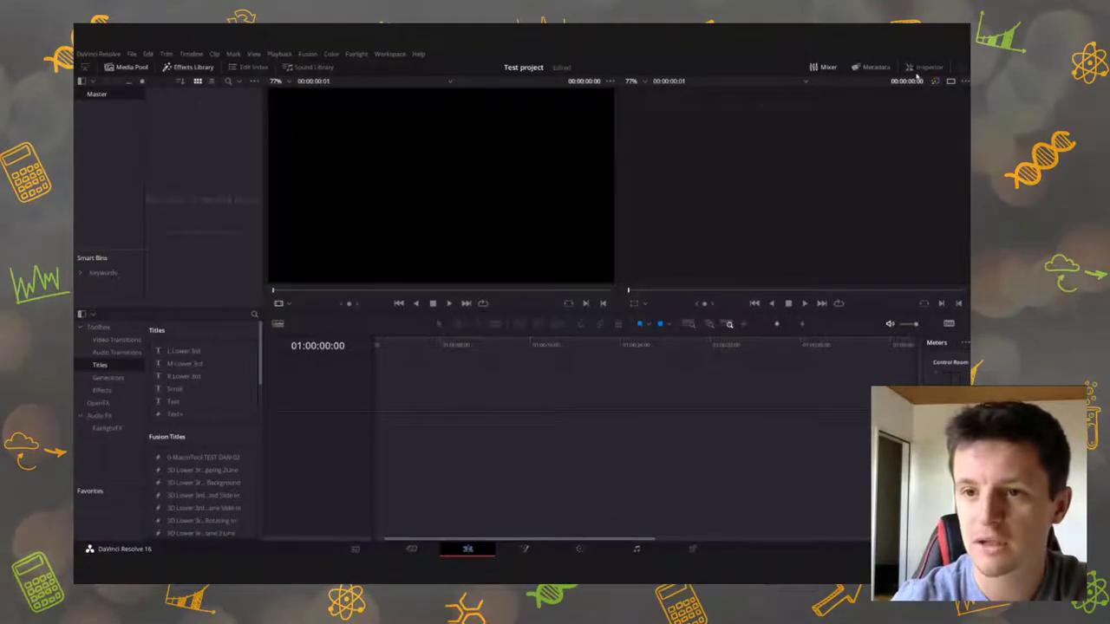
# Show the audio Mixer beside the timeline and briefly view the Inspector before hiding it again
pyautogui.click(828, 67)
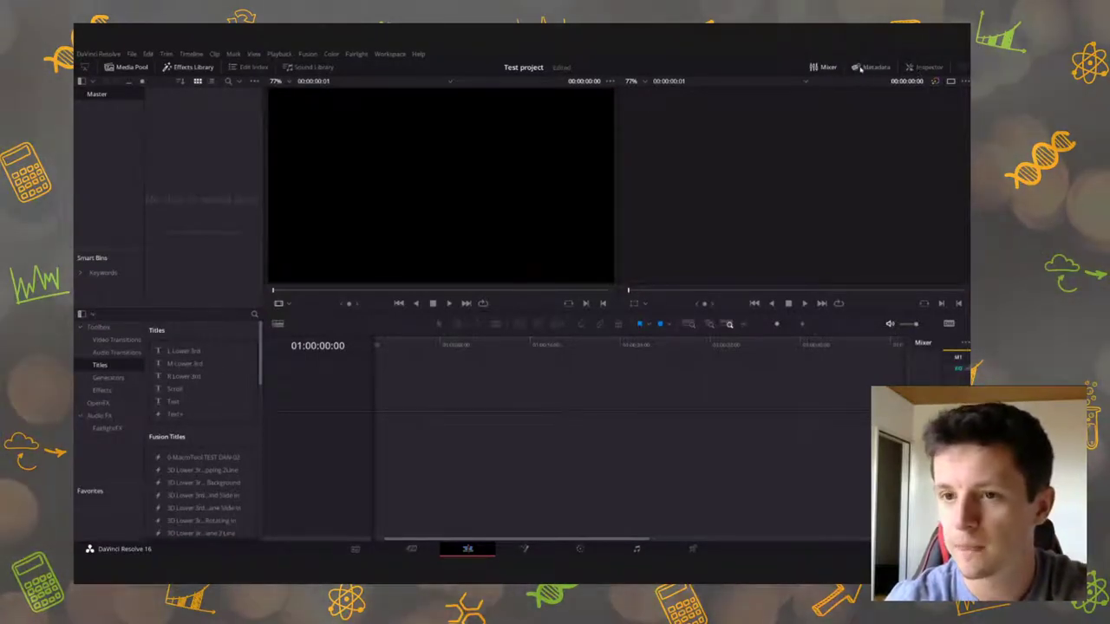
pyautogui.click(910, 68)
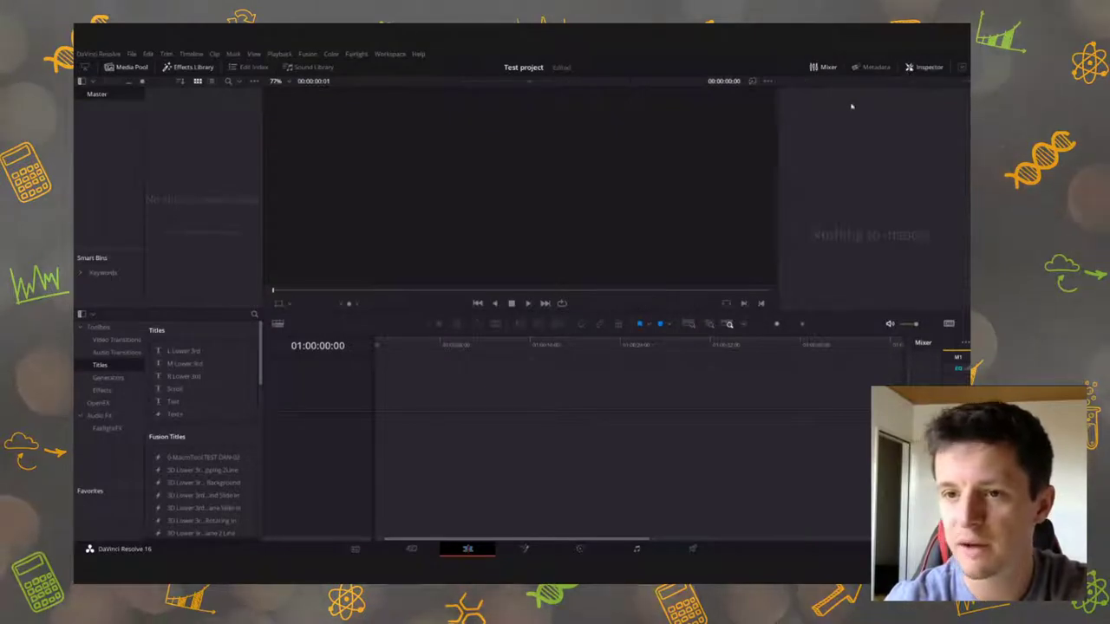
pyautogui.click(911, 68)
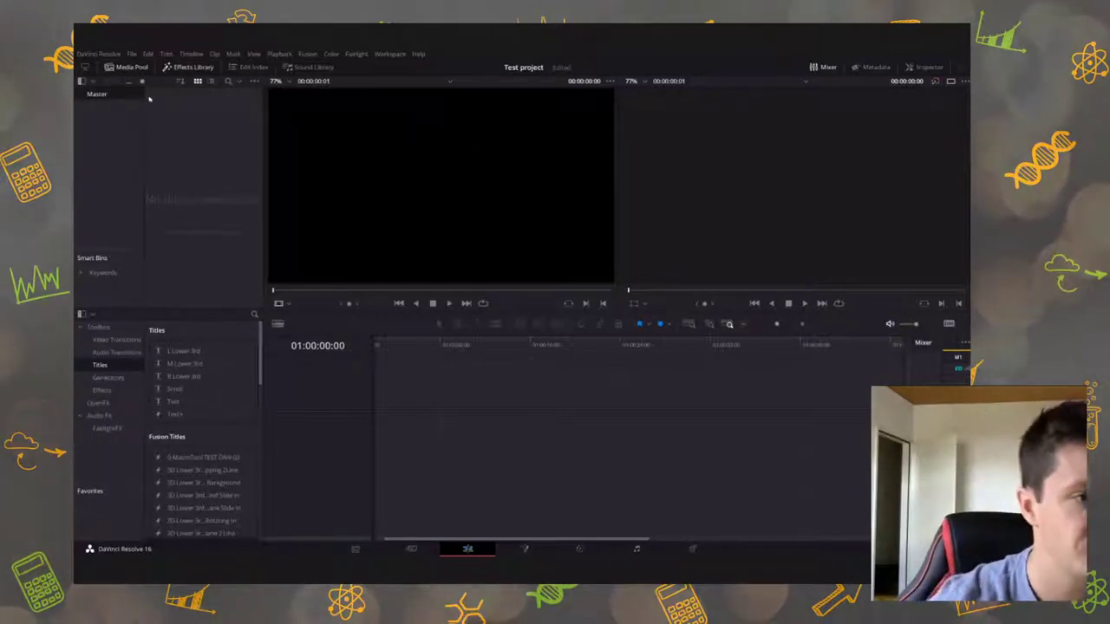
# Open the project settings and choose 1920 x 1080 HD as the timeline resolution
pyautogui.click(132, 54)
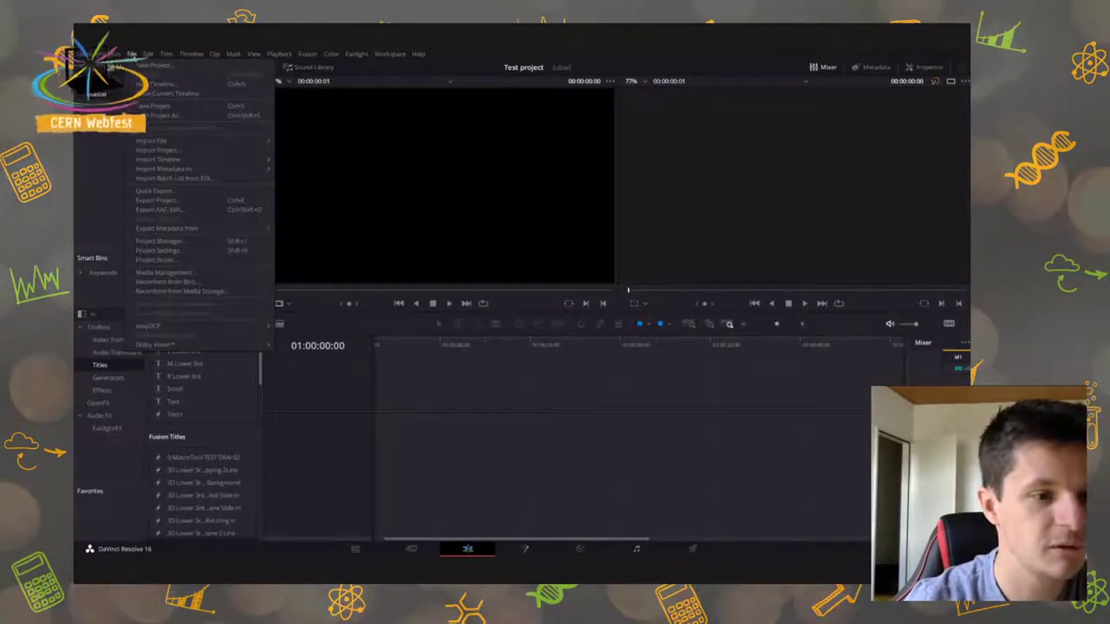
pyautogui.click(178, 251)
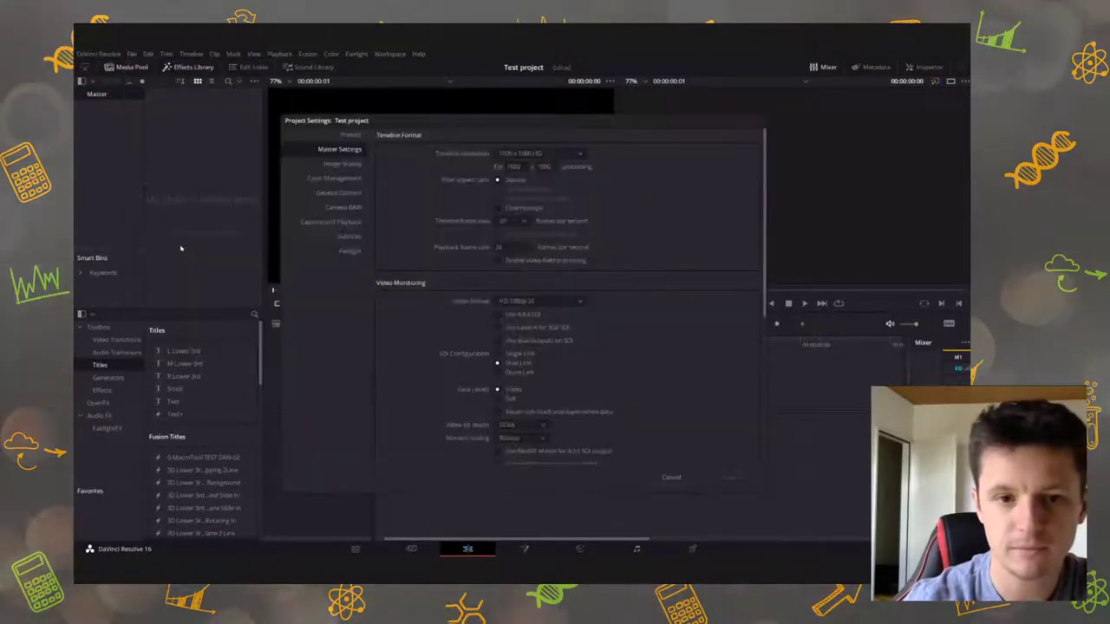
pyautogui.moveTo(478, 121); pyautogui.dragTo(453, 100)
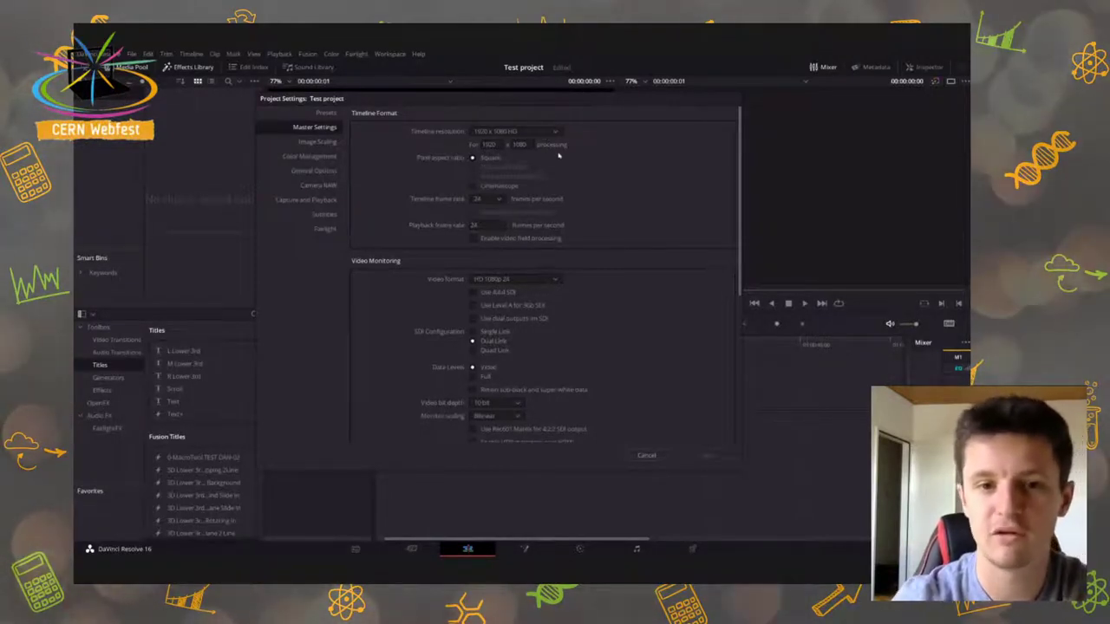
pyautogui.click(556, 134)
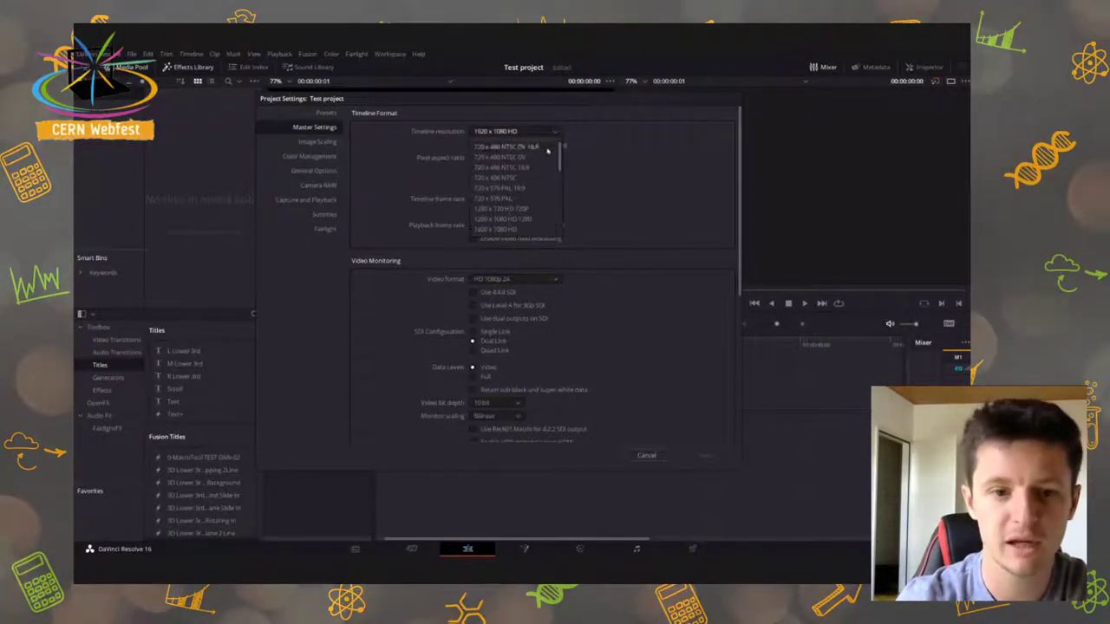
pyautogui.scroll(-1, 535, 217)
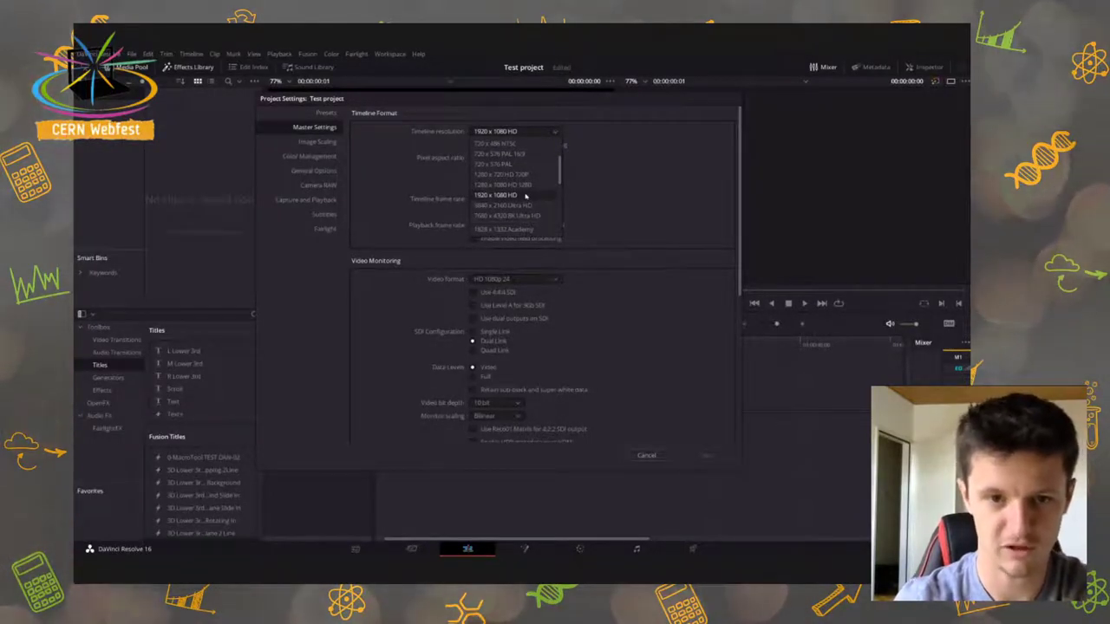
pyautogui.click(525, 196)
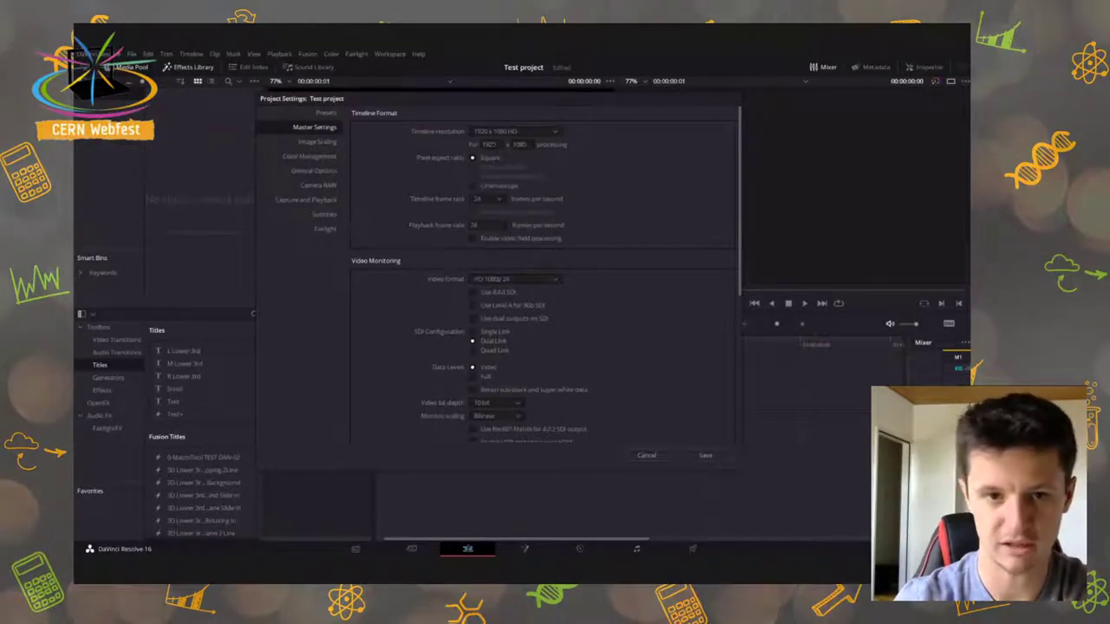
pyautogui.click(488, 144)
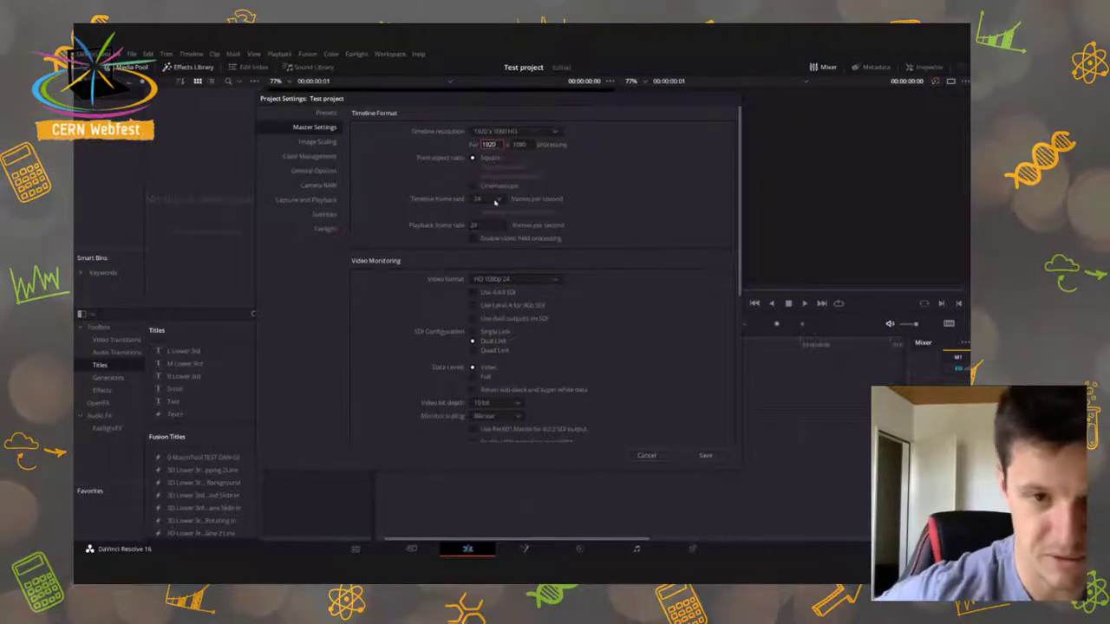
# Set both the timeline frame rate and the playback frame rate to 25 frames per second
pyautogui.click(496, 201)
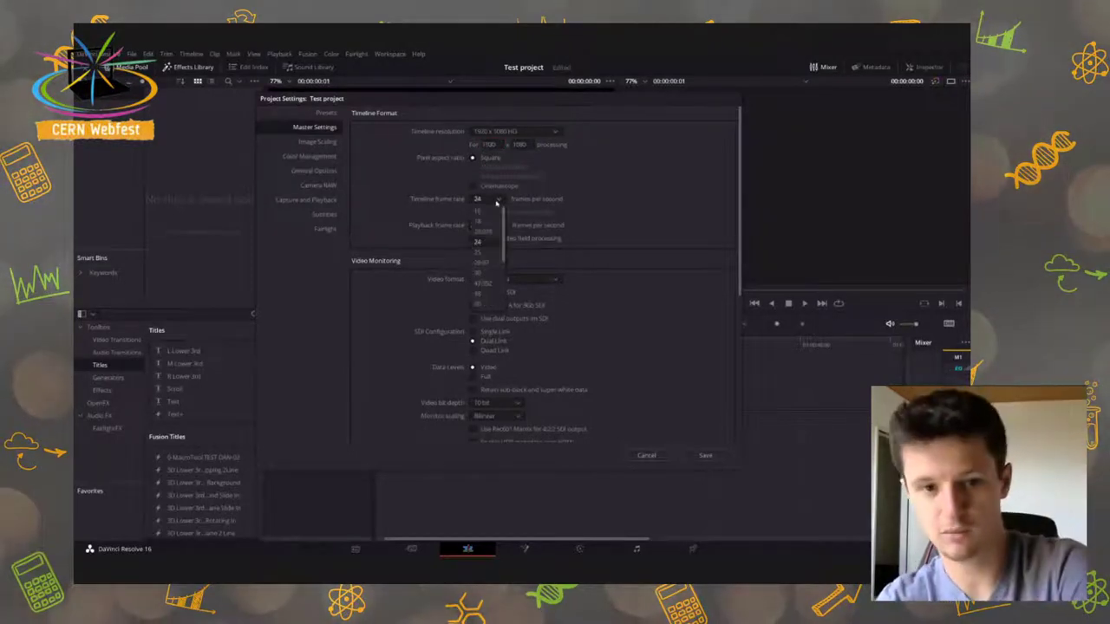
pyautogui.click(480, 254)
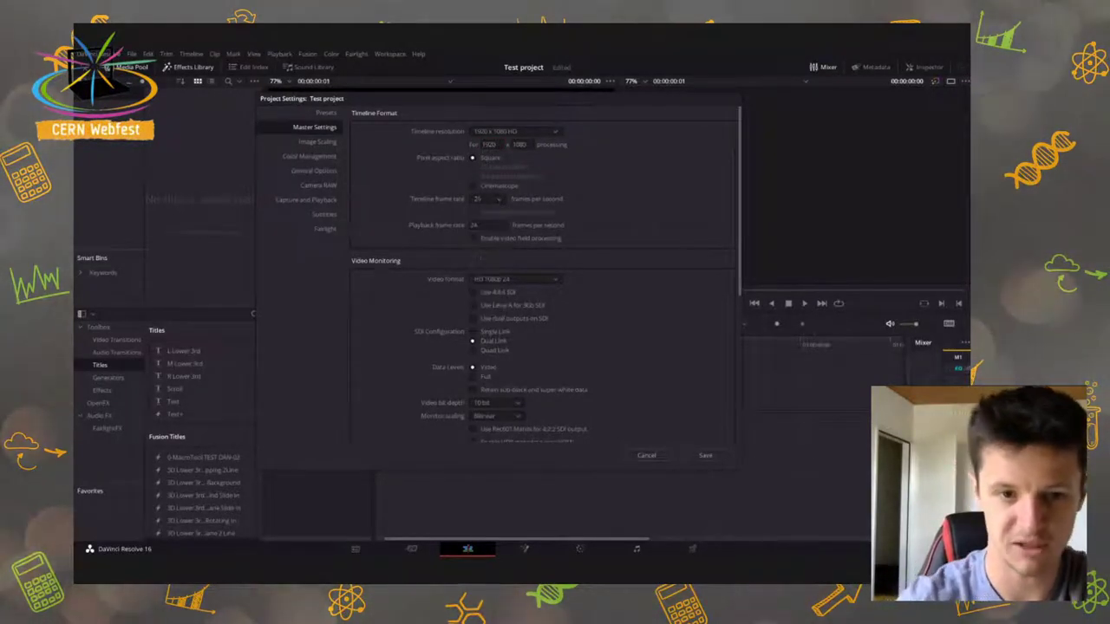
pyautogui.write('25')
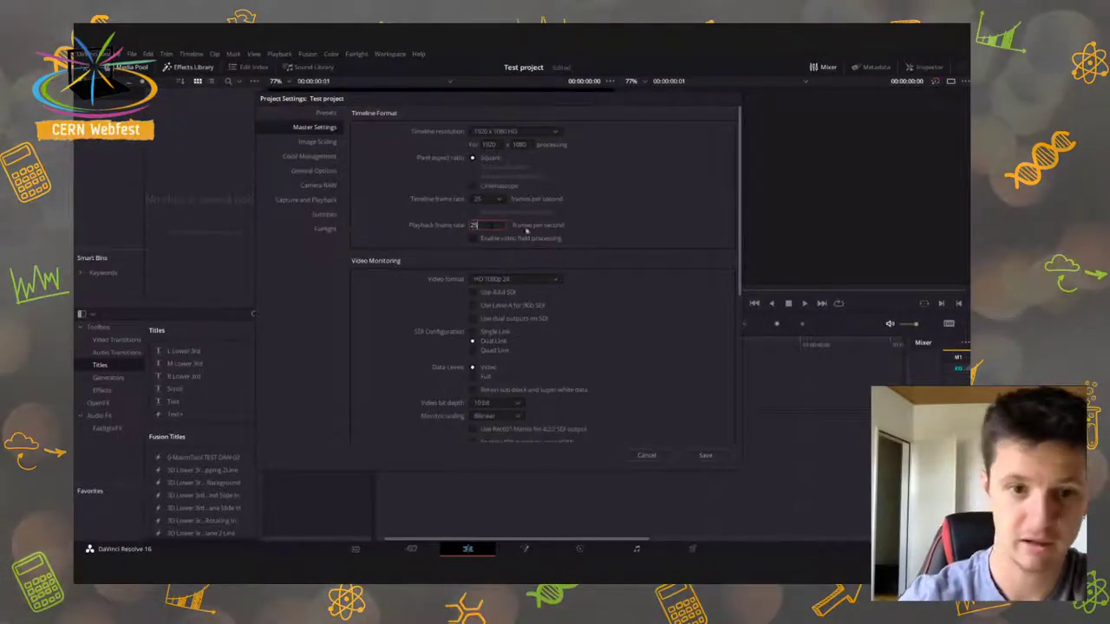
# Set the video monitoring format to HD 1080p 25 and save the project settings
pyautogui.click(516, 278)
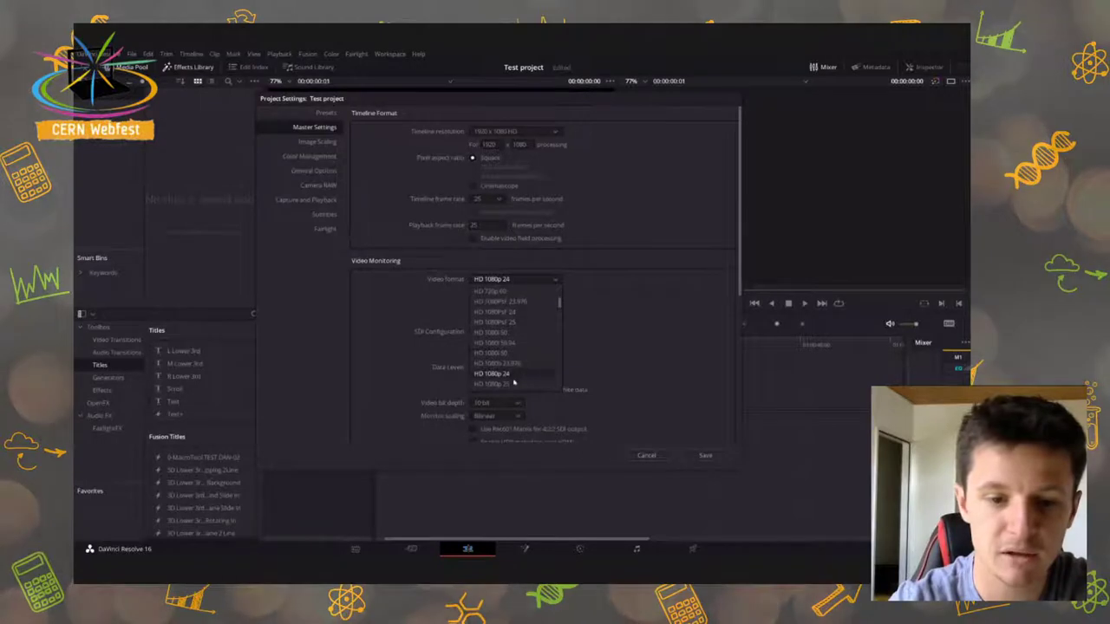
pyautogui.click(501, 384)
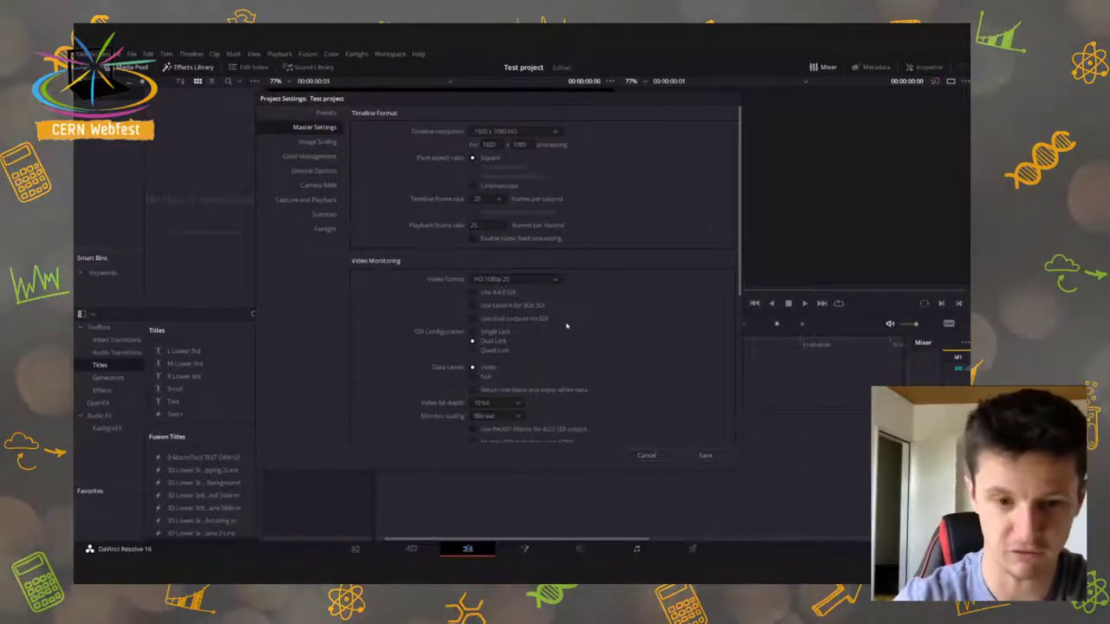
pyautogui.click(692, 457)
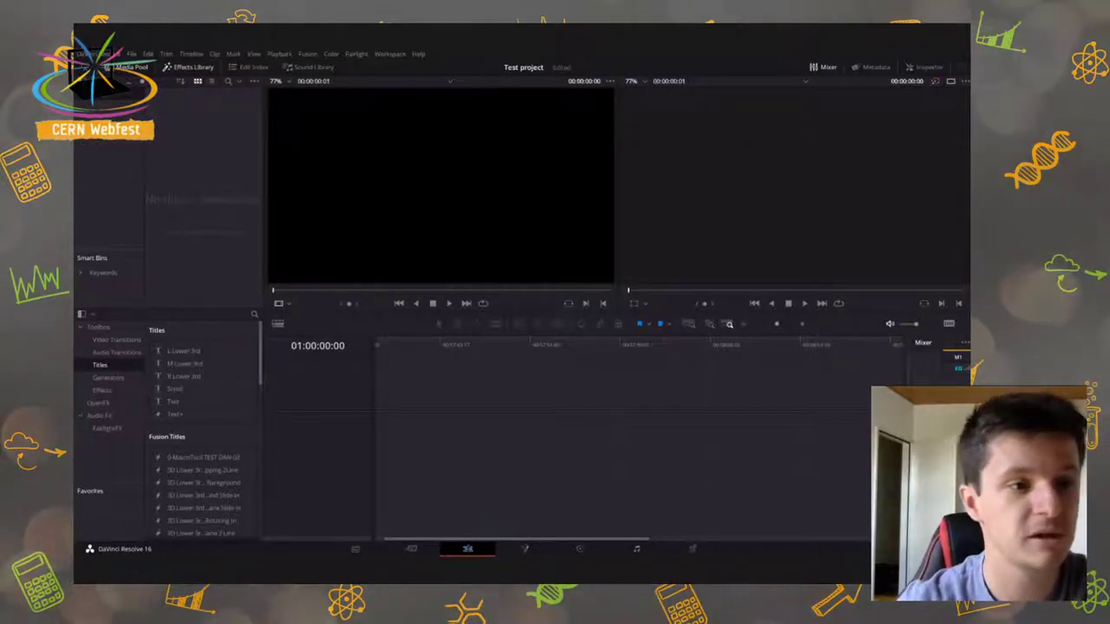
# Create two bins named "Footage" and "Music" under Master in the media pool
pyautogui.rightClick(105, 143)
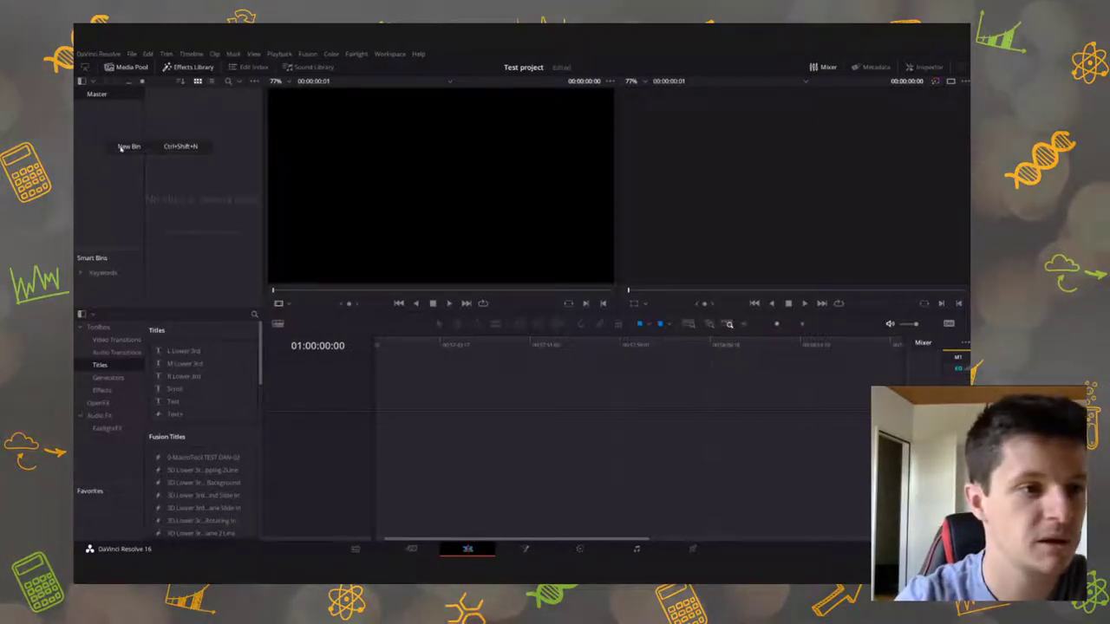
pyautogui.click(121, 148)
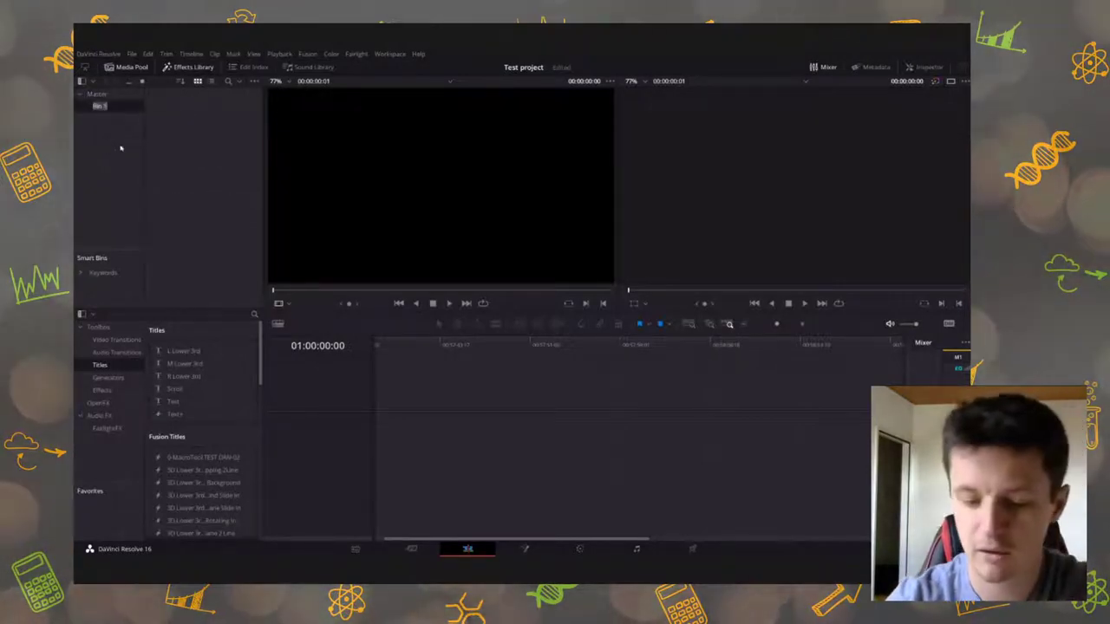
pyautogui.write('Footage')
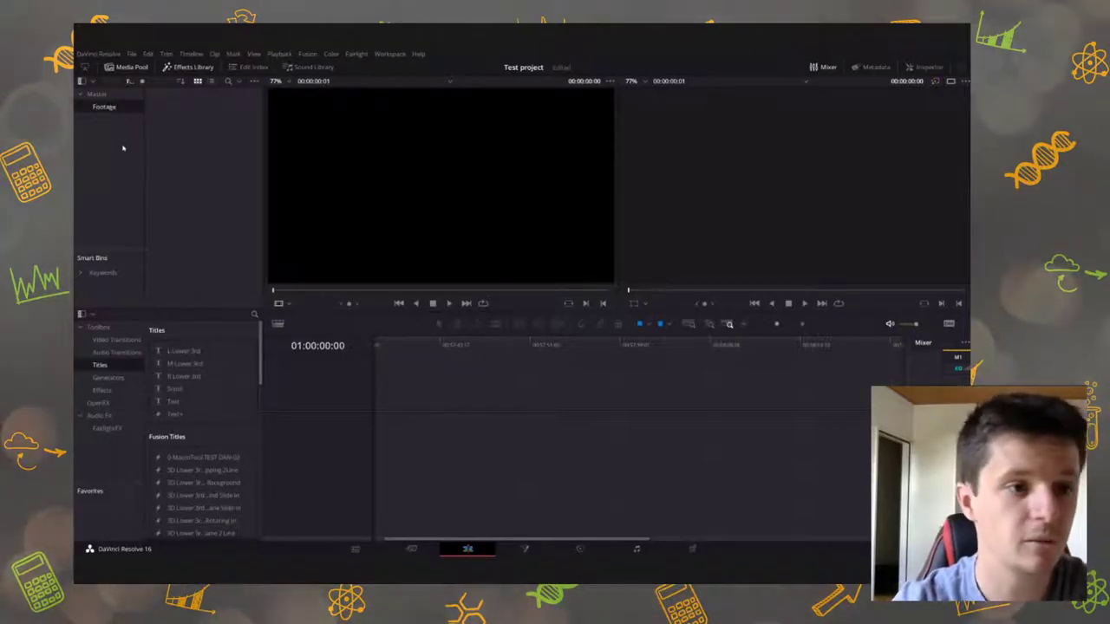
pyautogui.rightClick(131, 151)
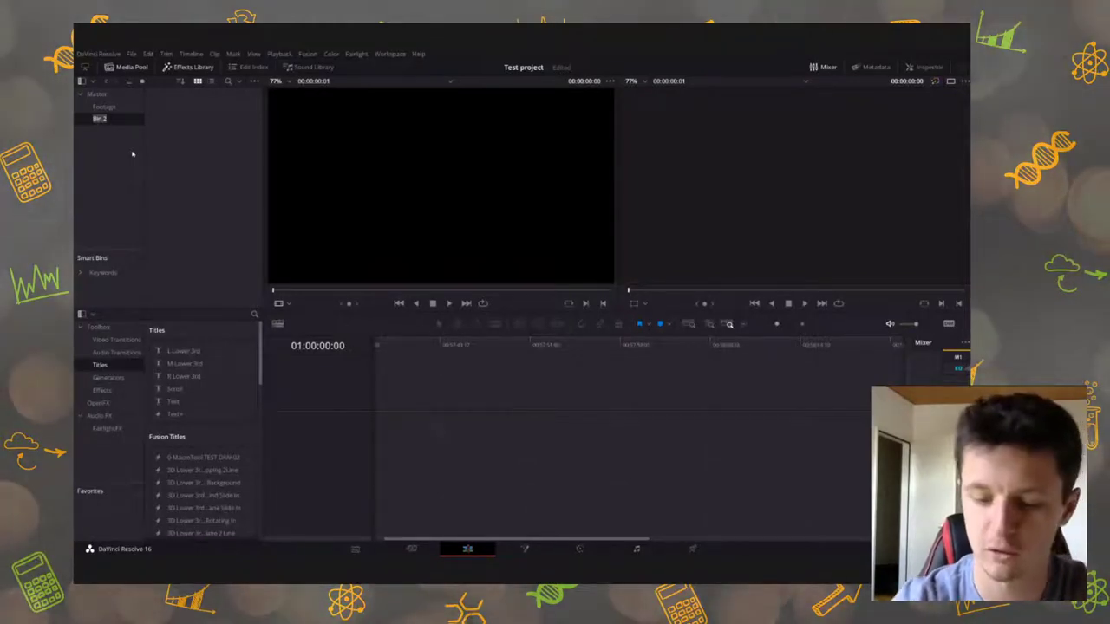
pyautogui.write('usic')
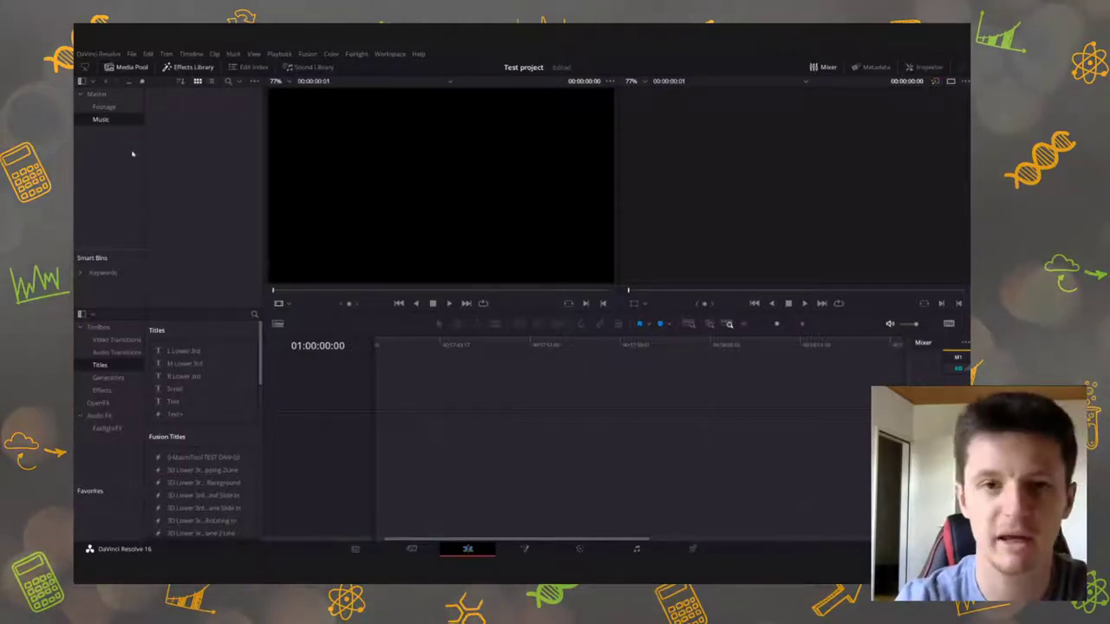
# Open the Footage bin as the destination for the imported clips
pyautogui.click(119, 108)
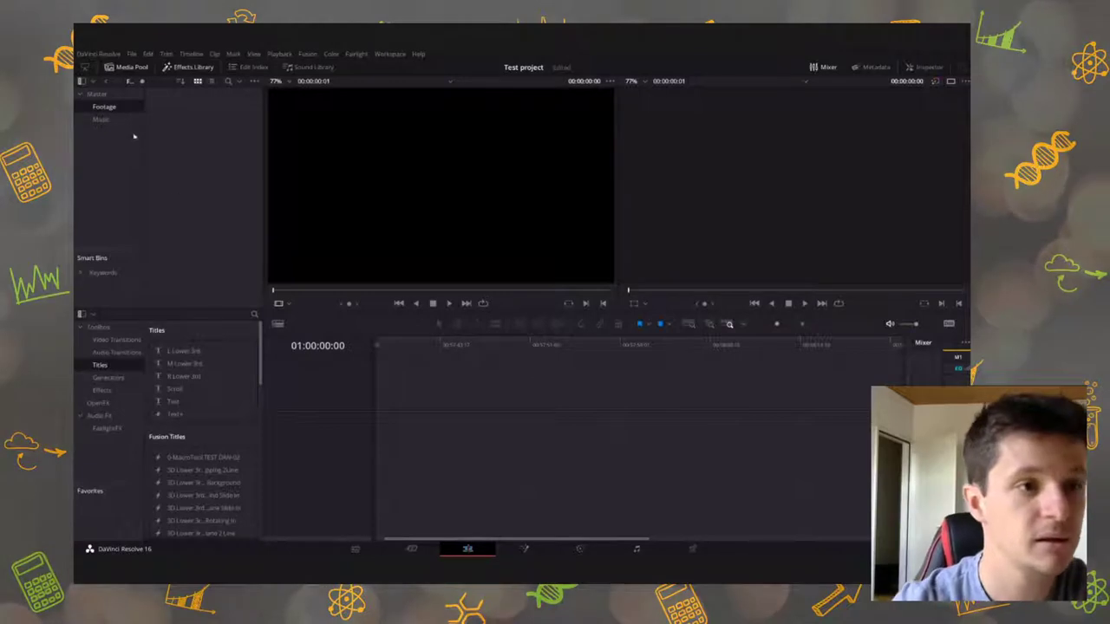
pyautogui.click(130, 54)
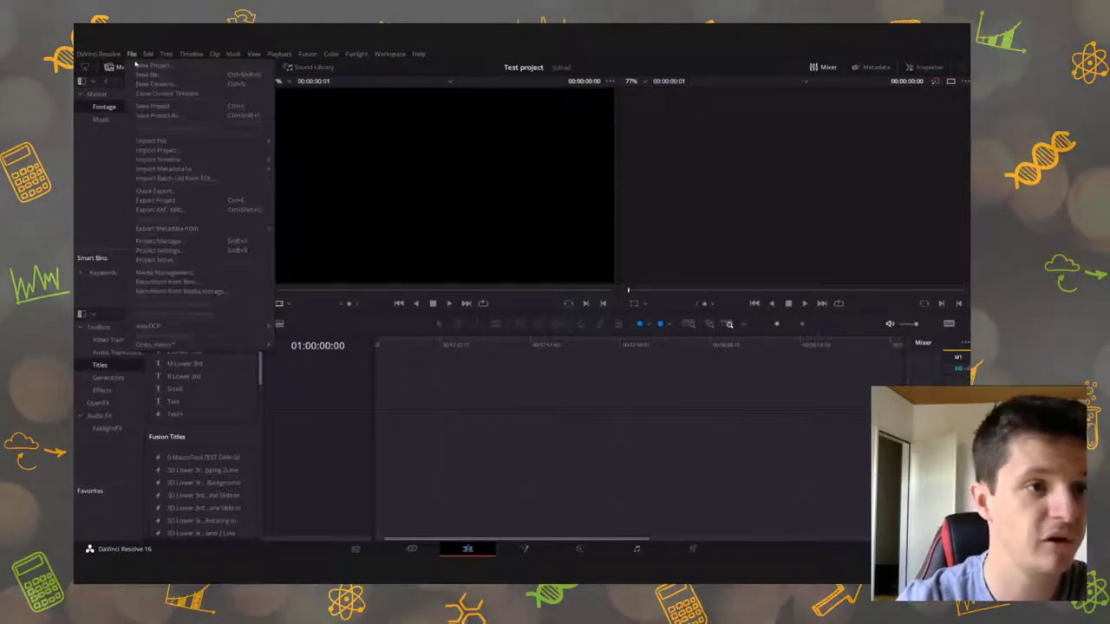
pyautogui.moveTo(157, 144)
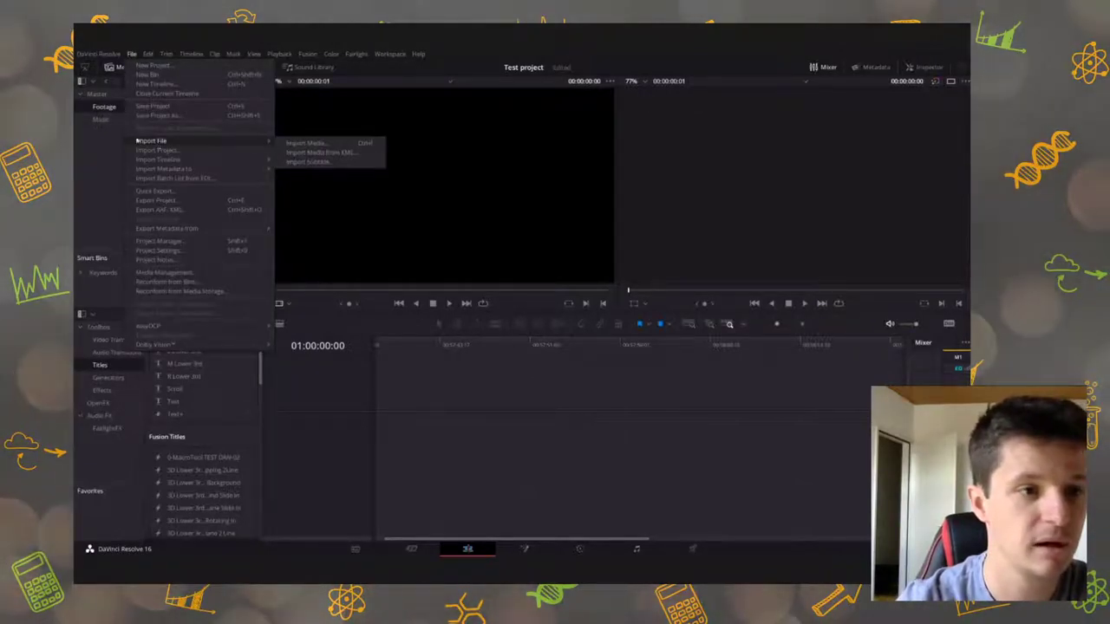
pyautogui.press('Escape')
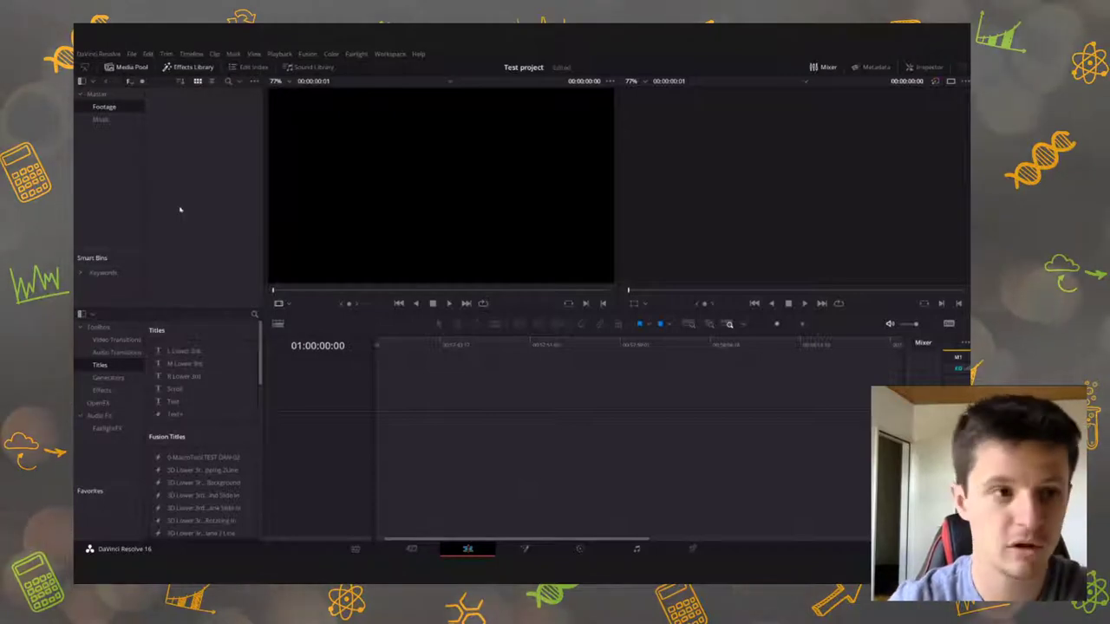
# Switch to File Explorer and import the three .braw clips from the Test clip folder into the Footage bin
pyautogui.hotkey('alt', 'Tab')
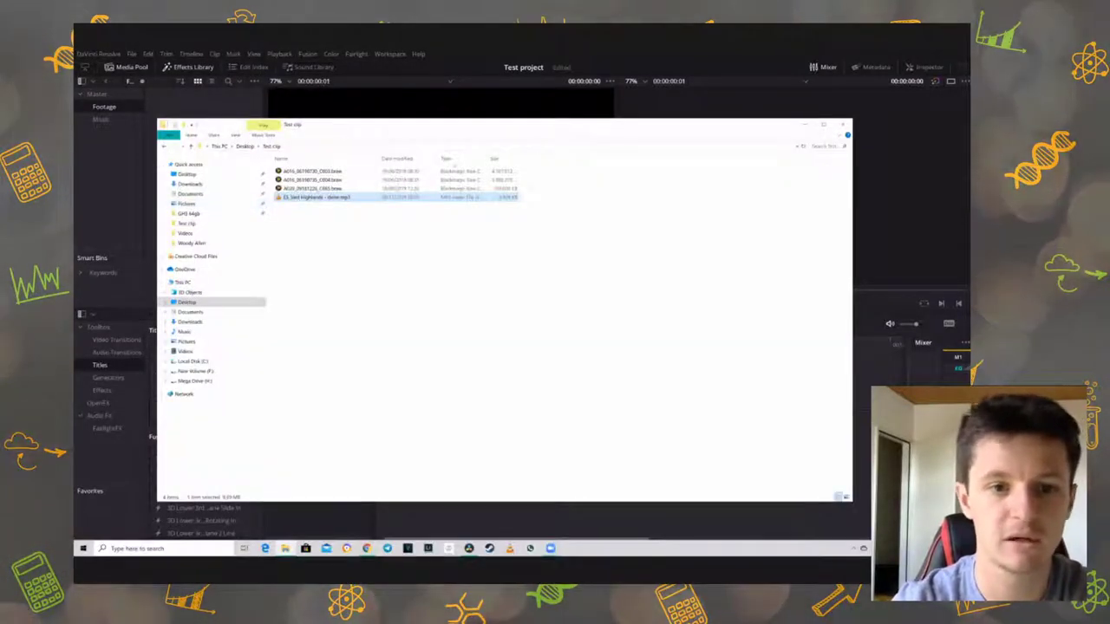
pyautogui.click(312, 171)
pyautogui.keyDown('shift'); pyautogui.click(401, 189); pyautogui.keyUp('shift')
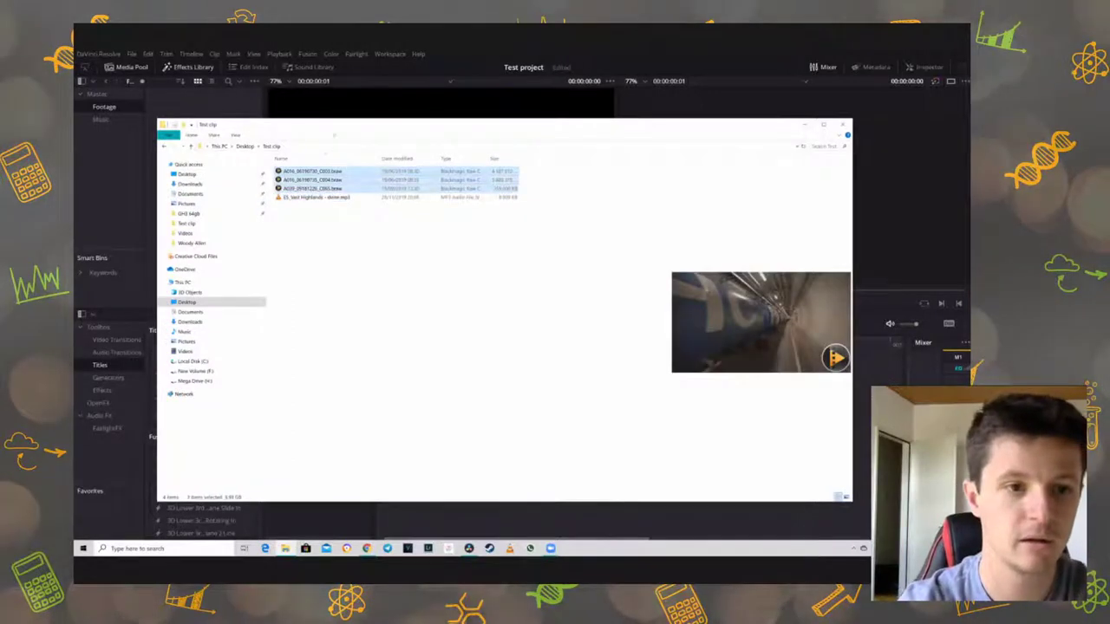
pyautogui.moveTo(485, 124); pyautogui.dragTo(631, 138)
pyautogui.moveTo(269, 159); pyautogui.dragTo(210, 156)
pyautogui.click(210, 156)
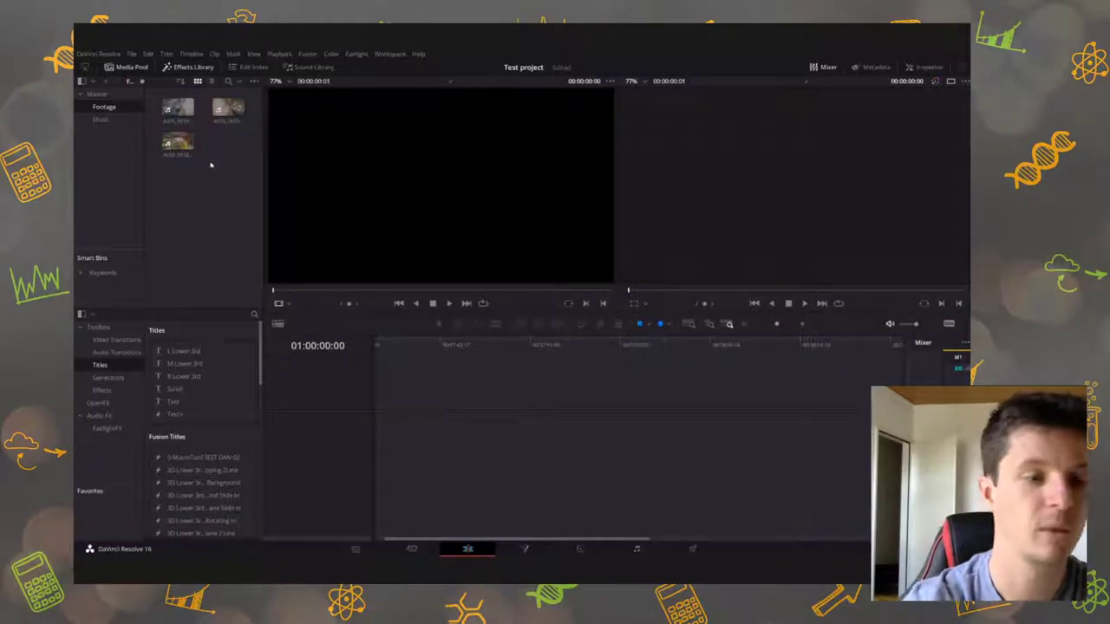
pyautogui.click(185, 140)
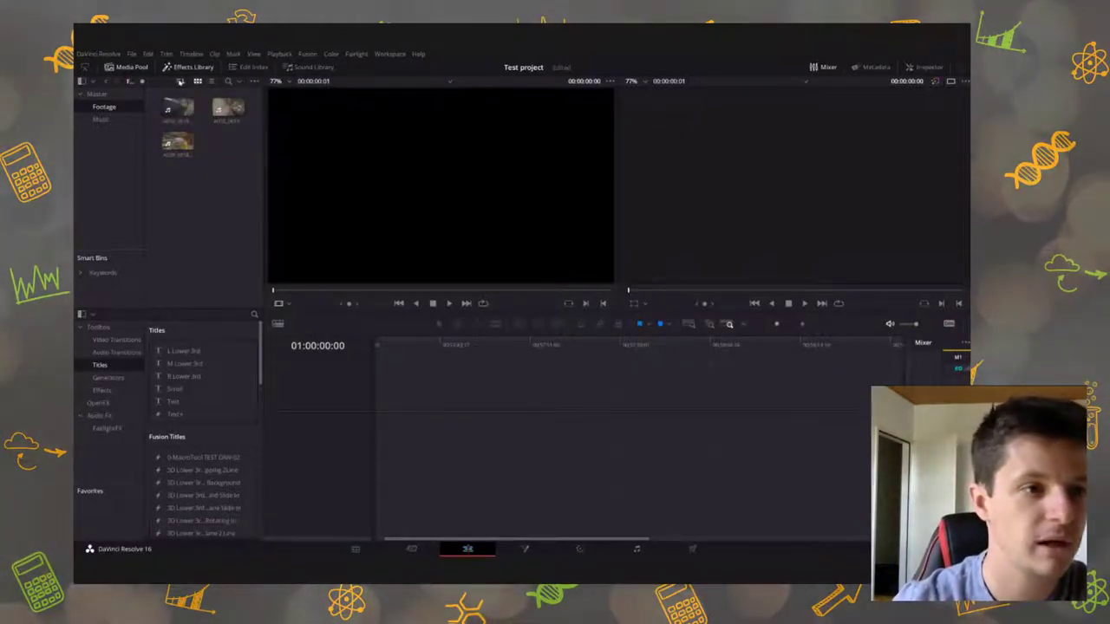
pyautogui.click(180, 81)
pyautogui.click(183, 116)
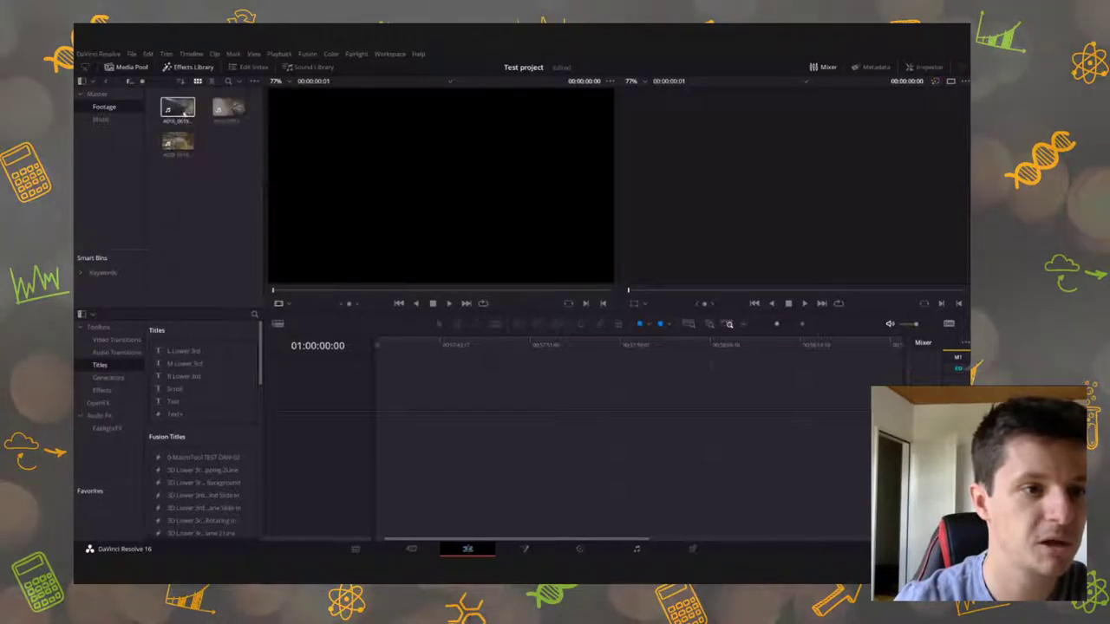
pyautogui.click(183, 80)
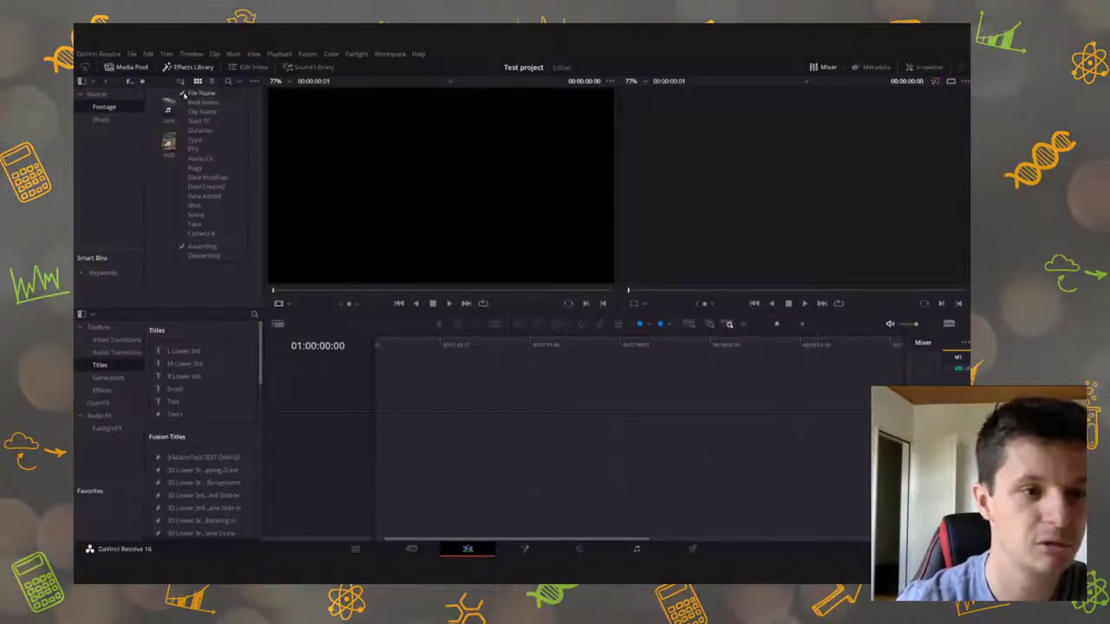
pyautogui.click(162, 205)
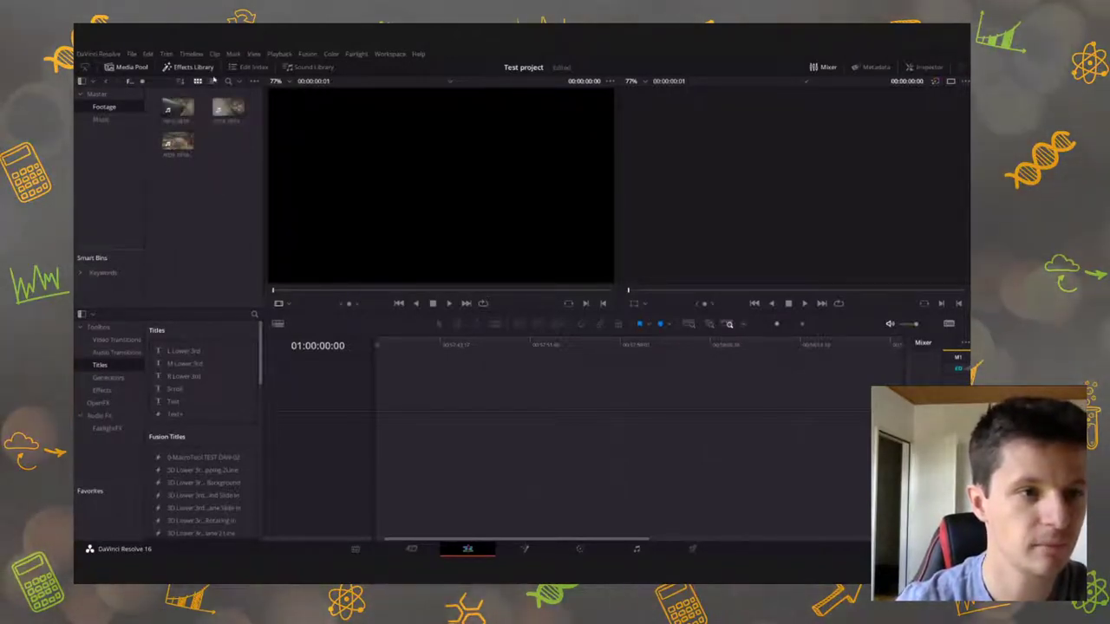
# Load the first clip of the Footage bin in the source viewer, then play and scrub through it
pyautogui.doubleClick(176, 108)
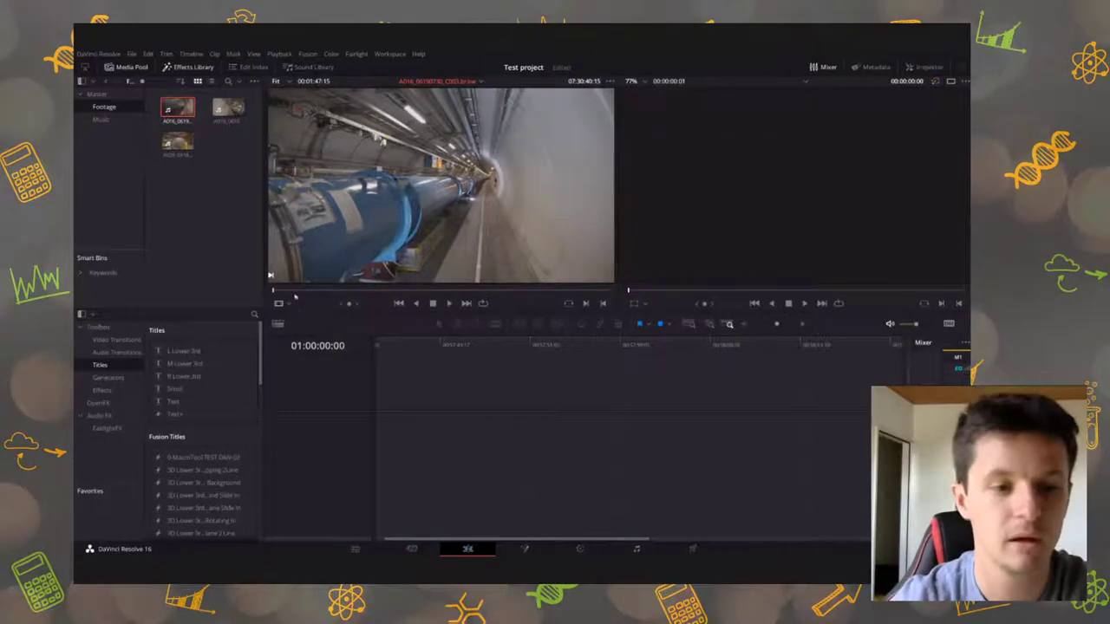
pyautogui.press('l')
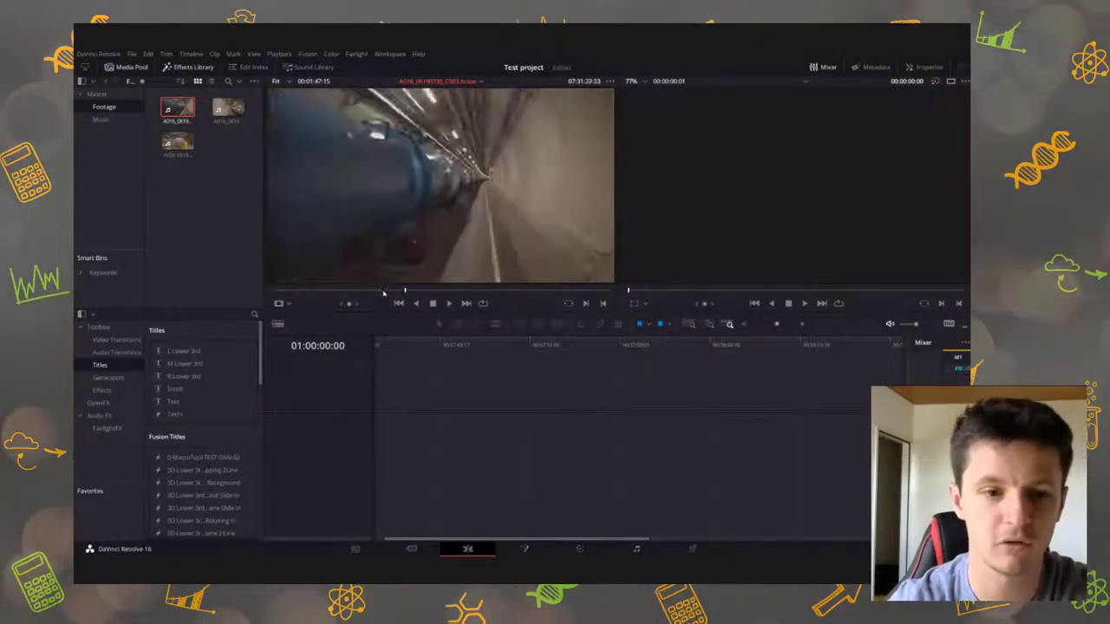
pyautogui.click(279, 291)
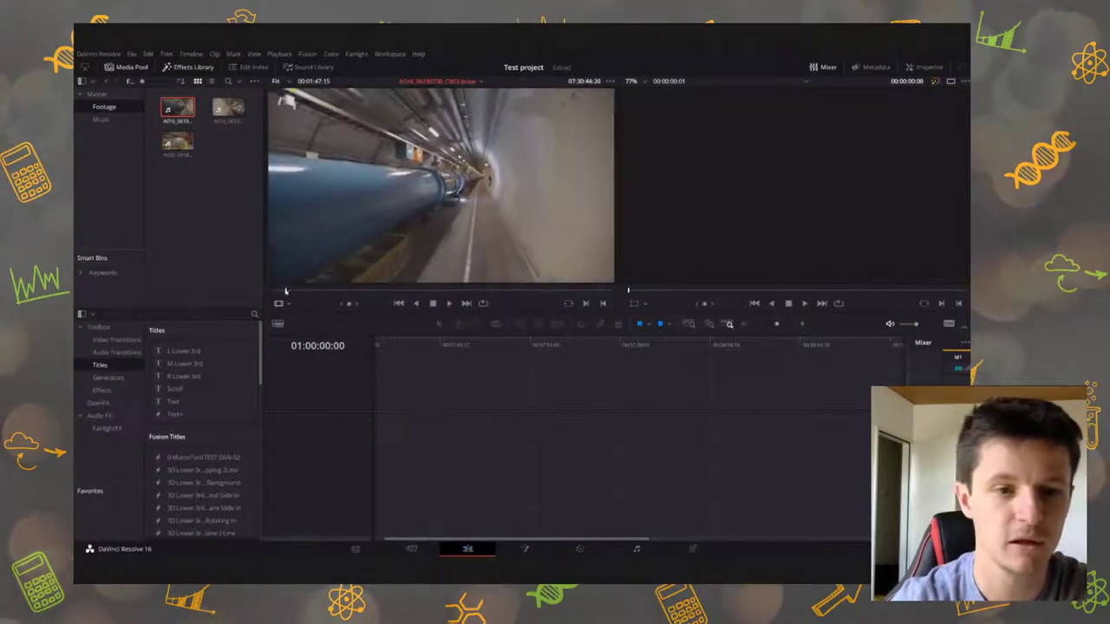
pyautogui.click(280, 291)
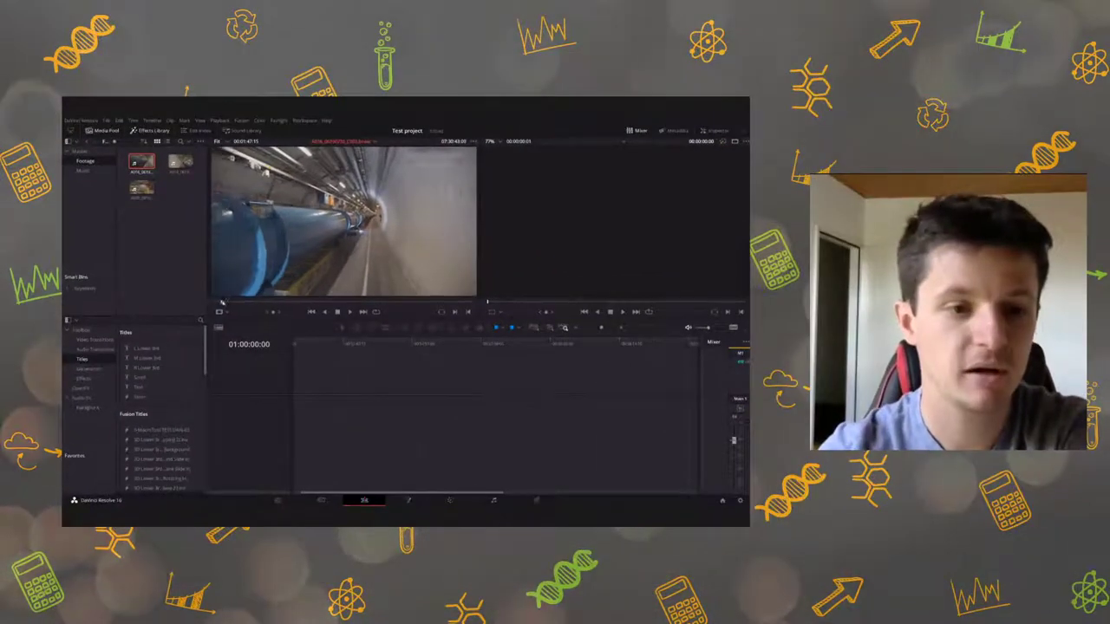
pyautogui.moveTo(222, 302); pyautogui.dragTo(288, 310)
# Load A016_06190735_C004.braw in the source viewer and mark the section from 07:35:28:10 to 07:35:41:12
pyautogui.click(181, 161)
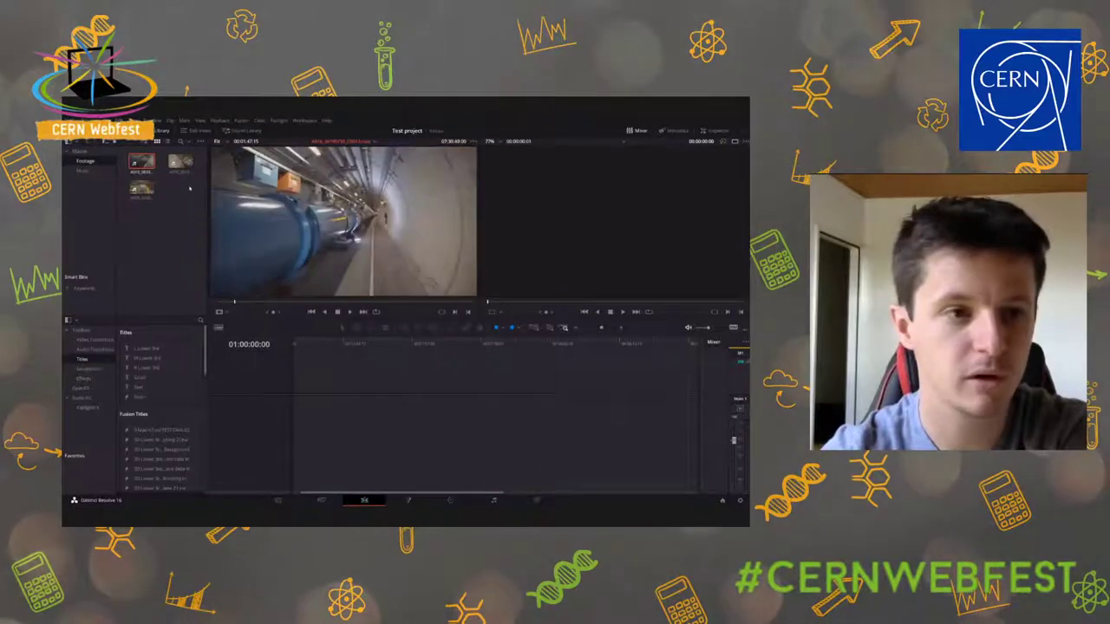
pyautogui.click(212, 290)
pyautogui.moveTo(246, 303)
pyautogui.mouseDown()
pyautogui.moveTo(296, 301)
pyautogui.moveTo(232, 300)
pyautogui.moveTo(245, 302)
pyautogui.mouseUp()
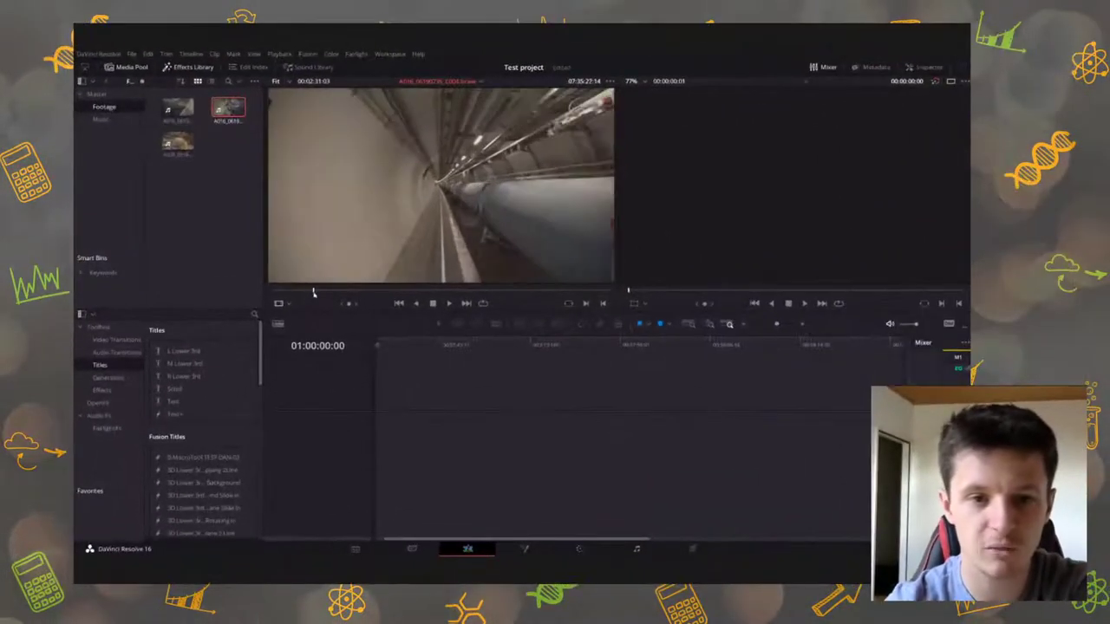
pyautogui.moveTo(314, 293); pyautogui.dragTo(316, 295)
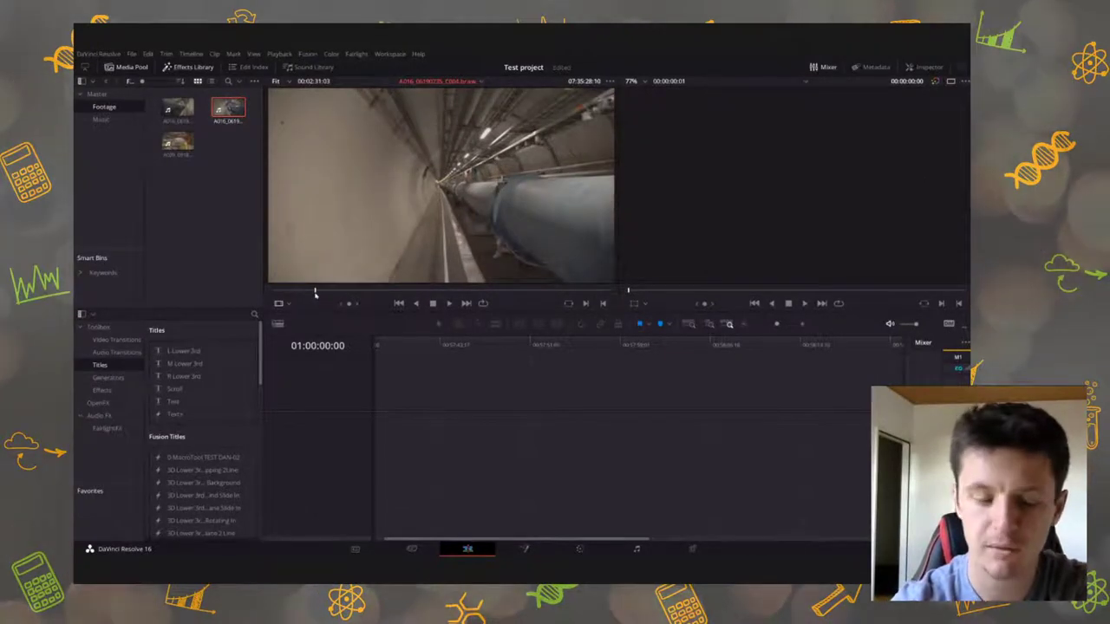
pyautogui.press('i')
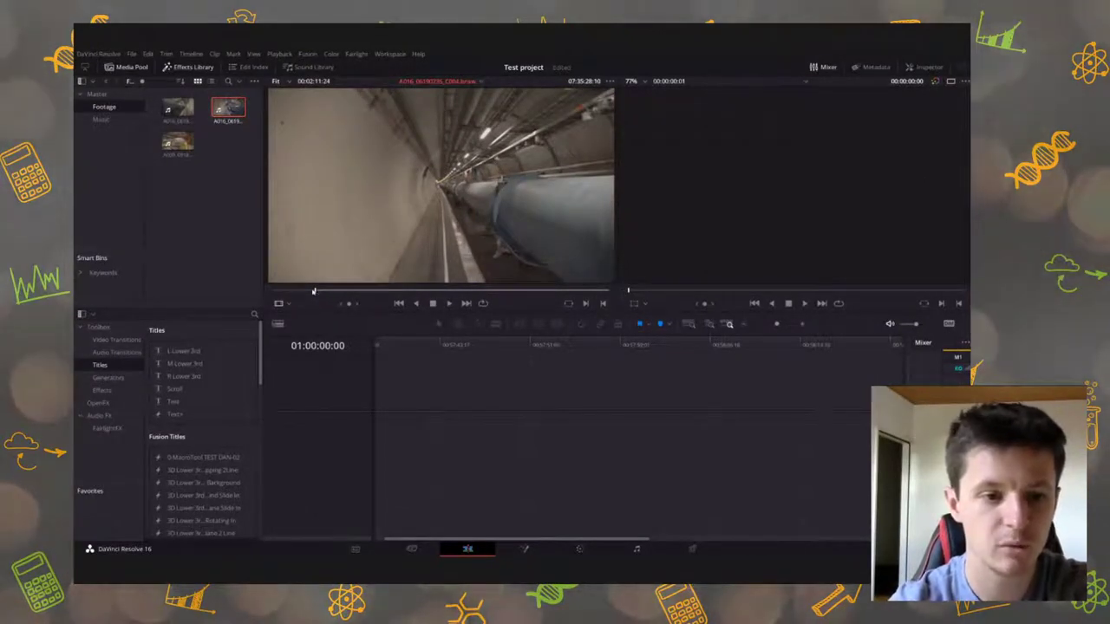
pyautogui.moveTo(318, 291); pyautogui.dragTo(345, 294)
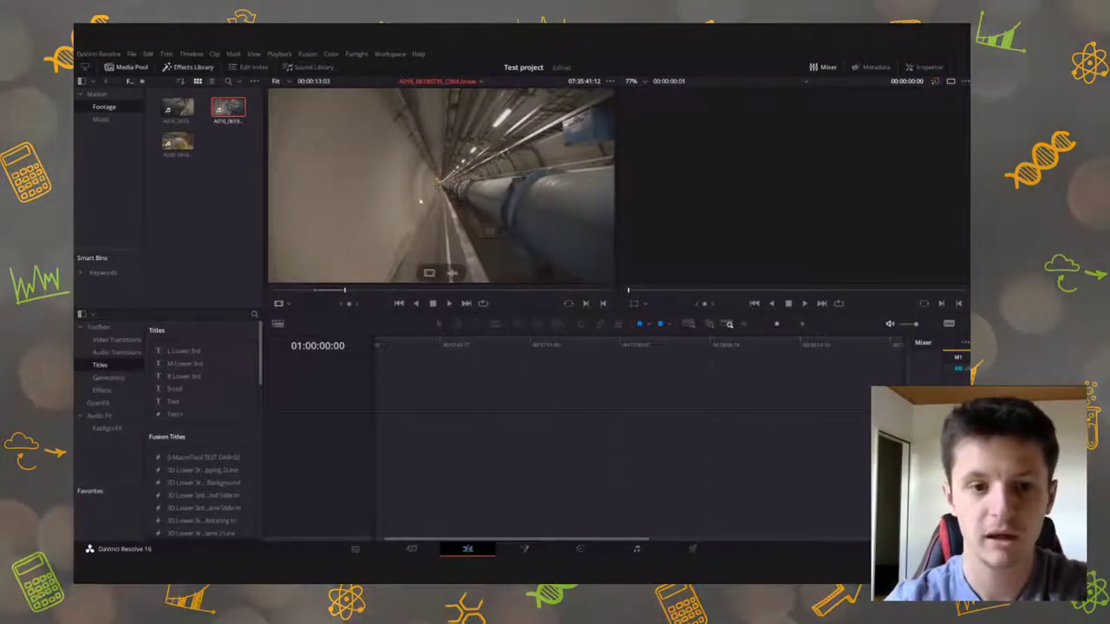
# Place the marked section with video and audio near the start of a new timeline and move the playhead to 01:00:03:20
pyautogui.moveTo(423, 179); pyautogui.dragTo(392, 401)
pyautogui.click(417, 346)
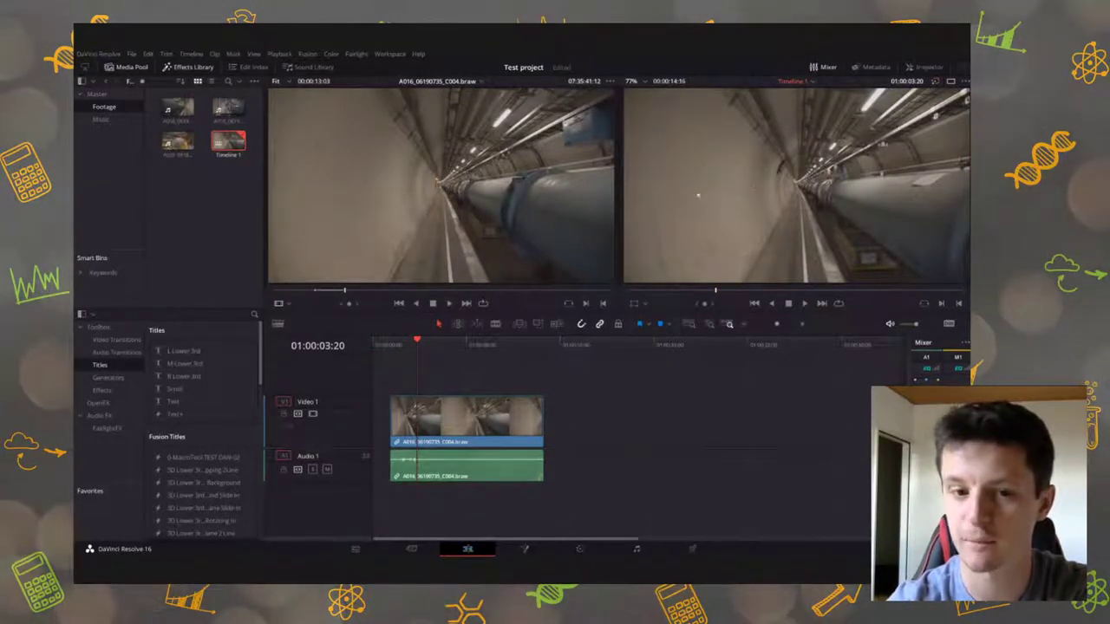
# Add the marked section's video alone and its audio alone, aligned with each other after a small gap behind the first clip
pyautogui.moveTo(430, 274)
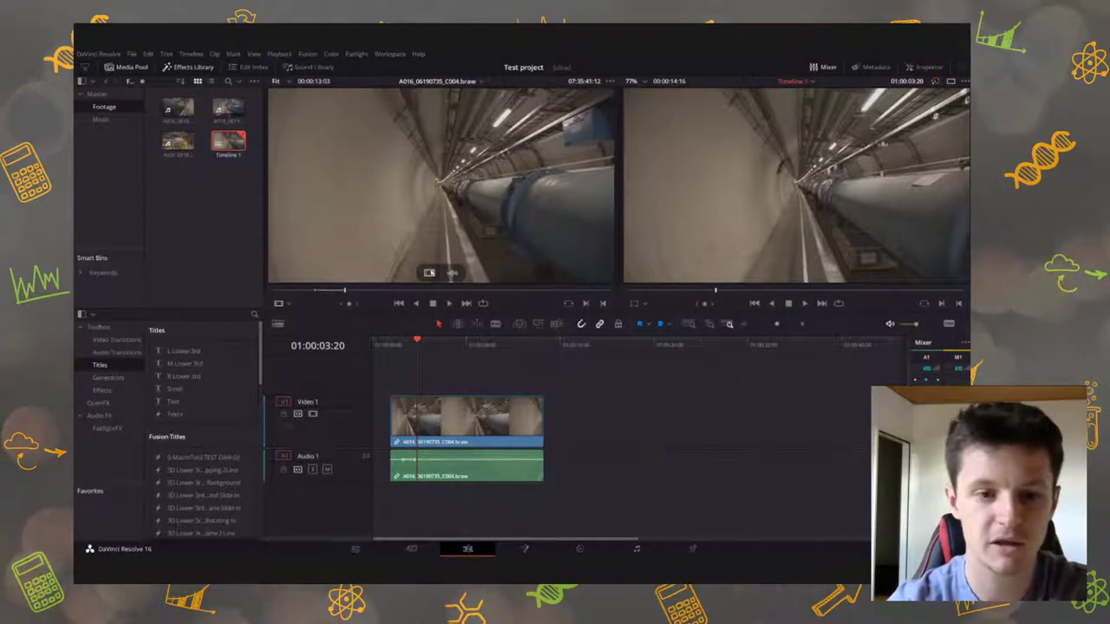
pyautogui.moveTo(429, 274); pyautogui.dragTo(559, 401)
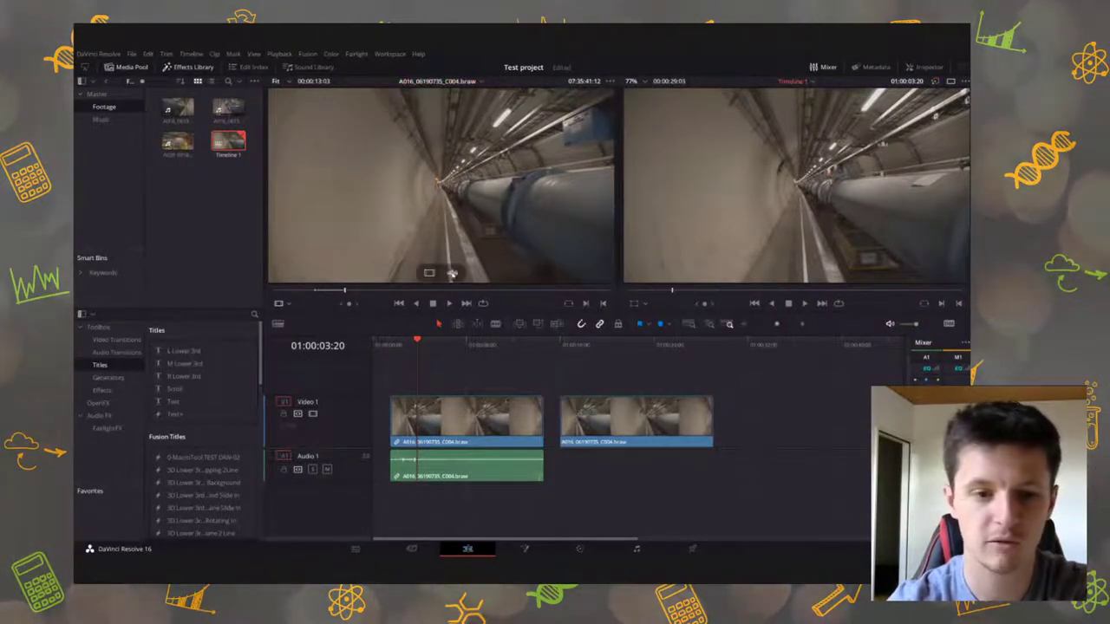
pyautogui.moveTo(452, 274); pyautogui.dragTo(562, 459)
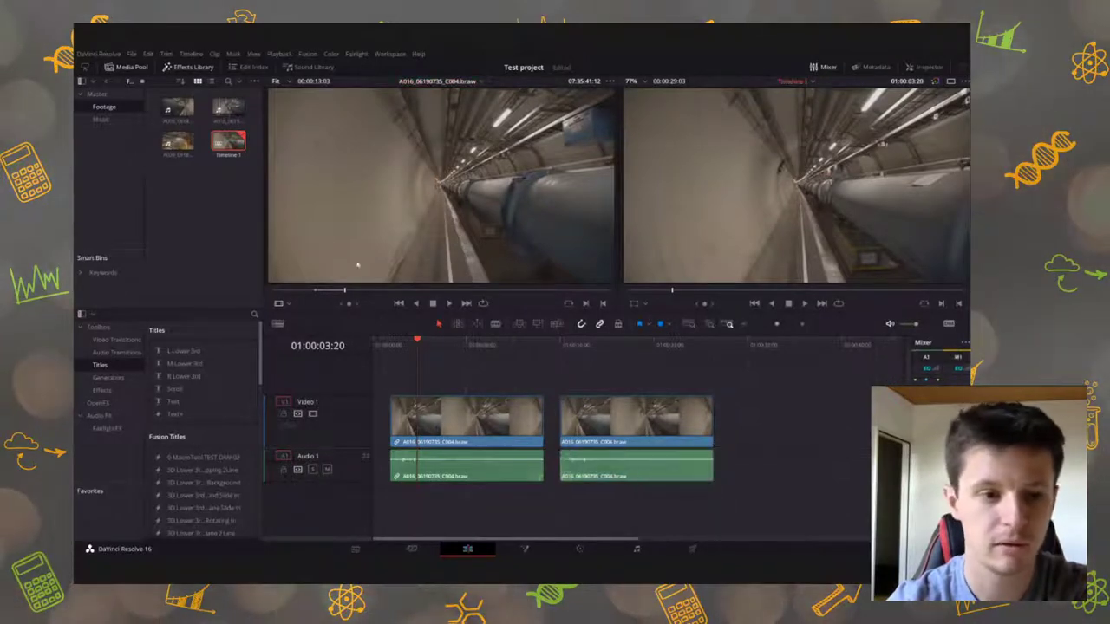
# Examine the source clip's audio waveform around the start of the marked section, and return the viewer to the picture
pyautogui.click(290, 305)
pyautogui.click(304, 350)
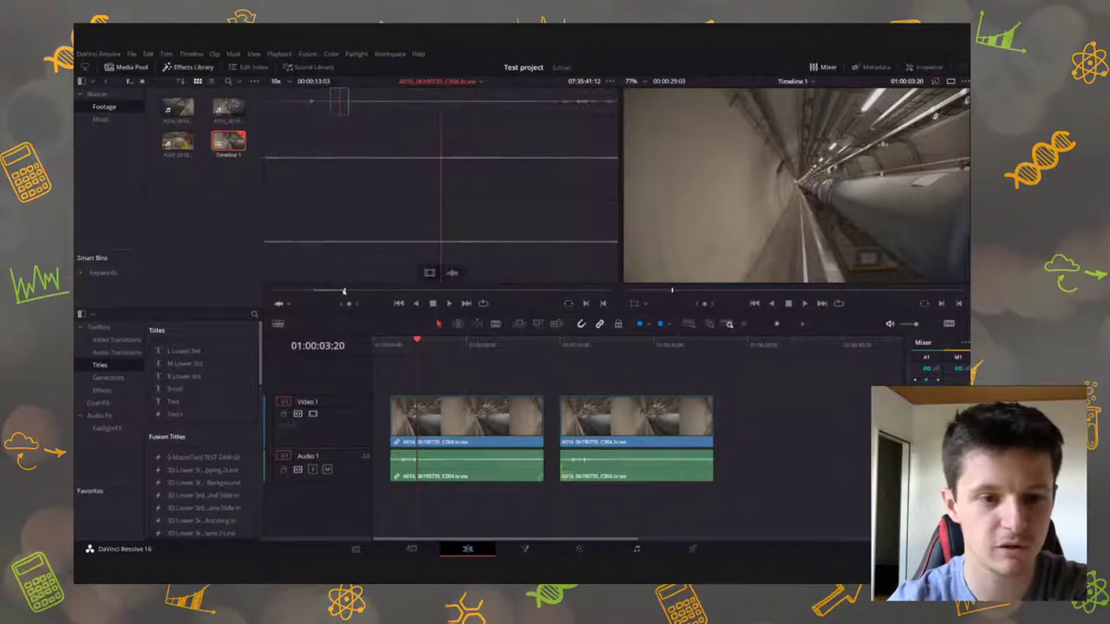
pyautogui.moveTo(337, 293); pyautogui.dragTo(316, 290)
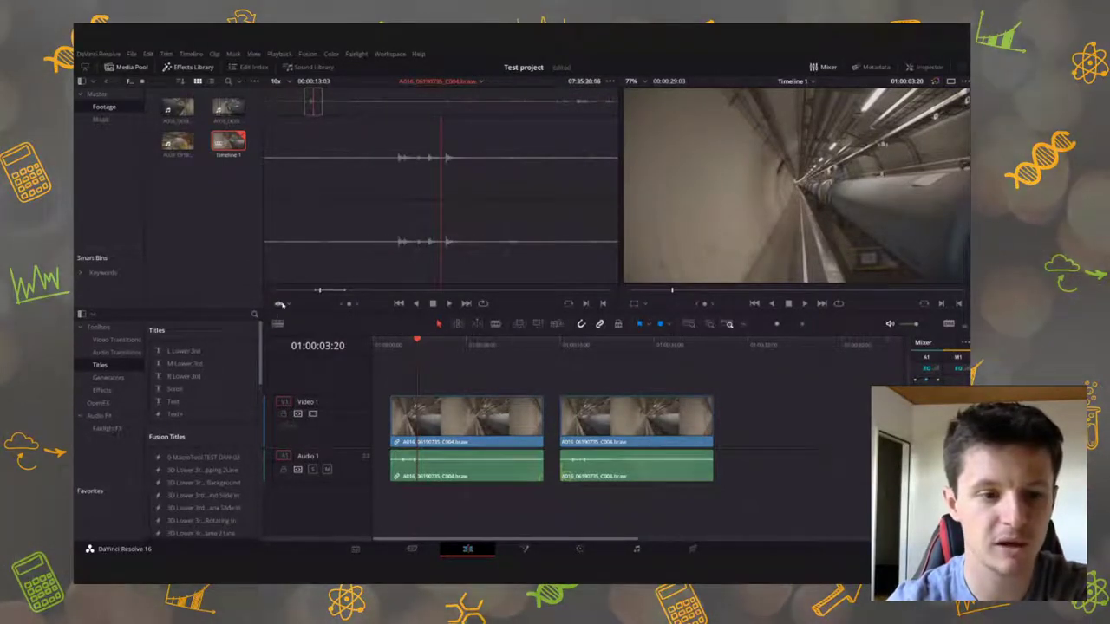
pyautogui.click(282, 304)
pyautogui.click(297, 318)
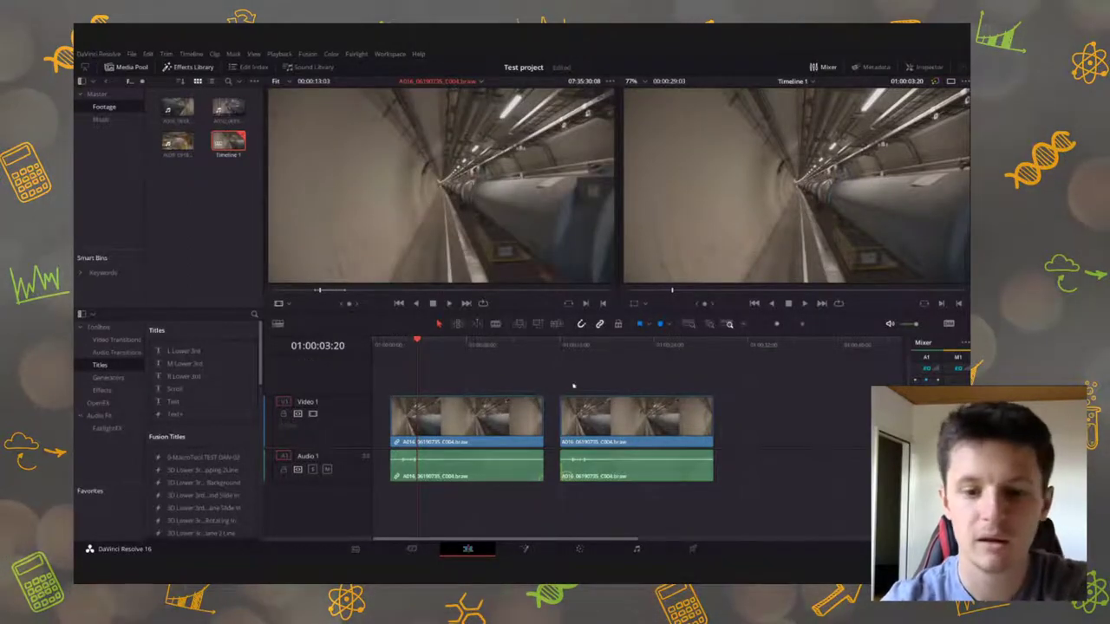
# Move the second video and audio clips together so they start directly at the end of the first clip
pyautogui.click(599, 421)
pyautogui.moveTo(606, 469); pyautogui.dragTo(590, 469)
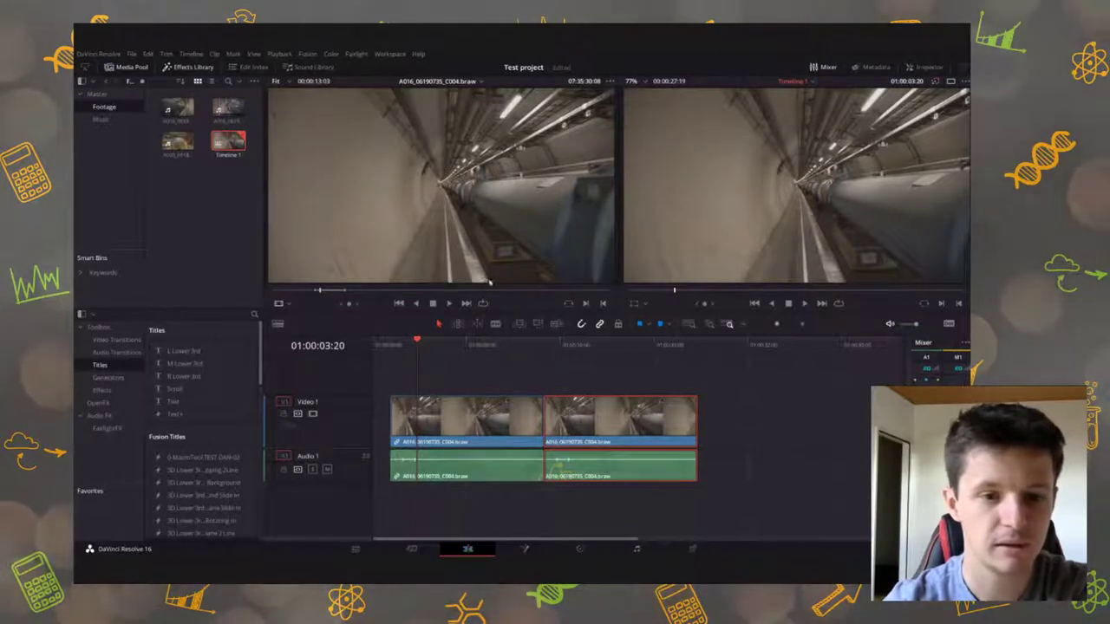
# Add the marked section's audio alone on the Audio 2 track beneath the first clip and move the playhead to 01:00:12:15
pyautogui.moveTo(421, 270); pyautogui.dragTo(390, 457)
pyautogui.click(401, 351)
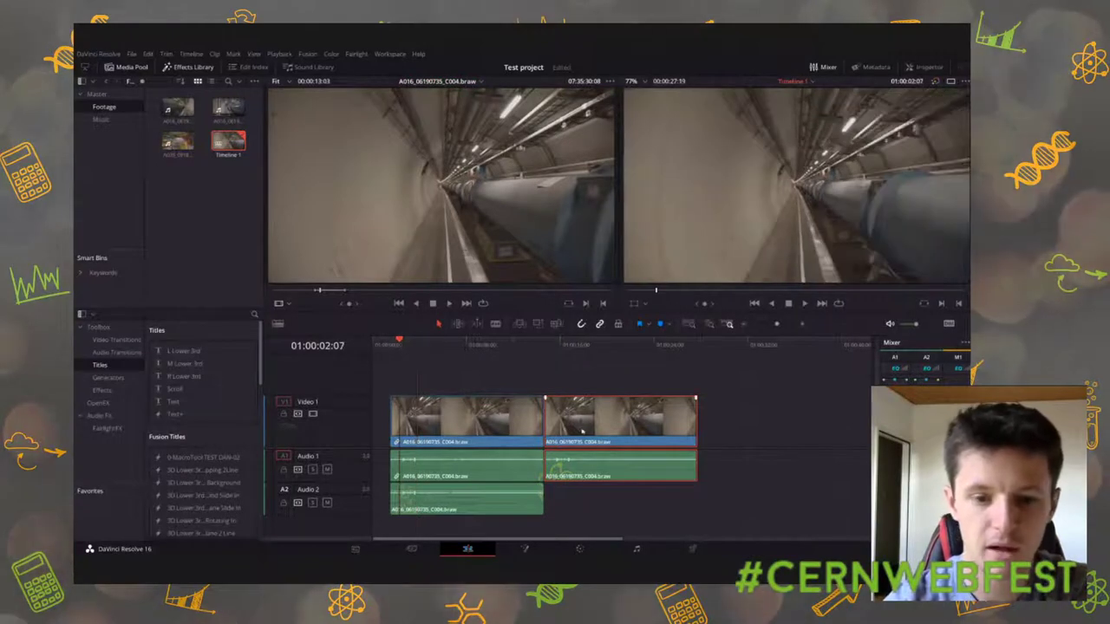
pyautogui.moveTo(583, 425)
pyautogui.mouseDown()
pyautogui.moveTo(579, 392)
pyautogui.moveTo(583, 414)
pyautogui.mouseUp()
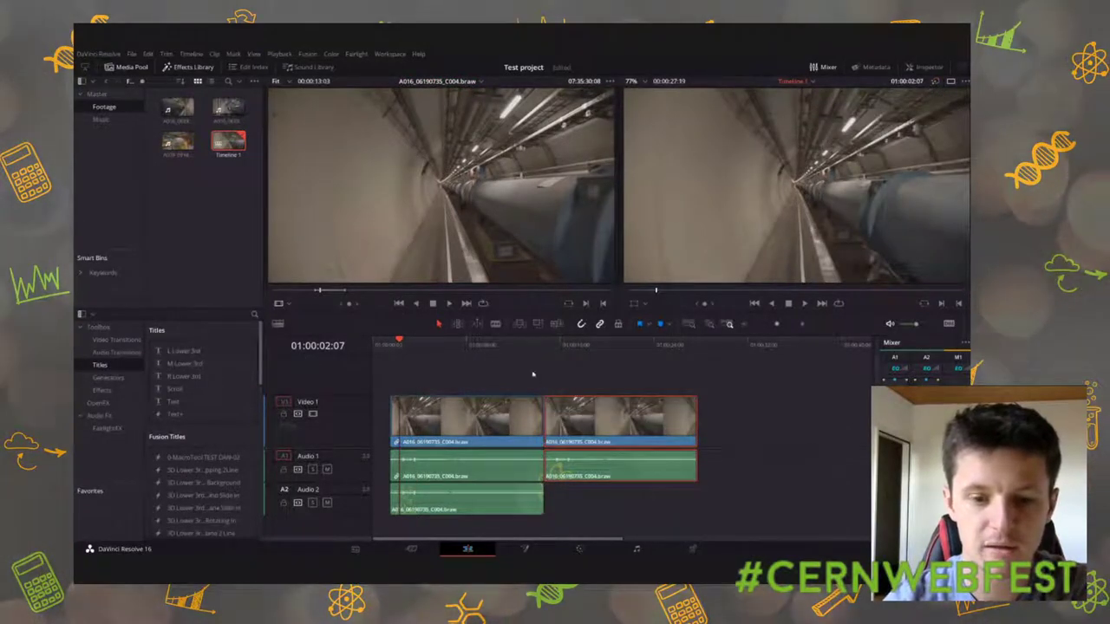
pyautogui.click(520, 344)
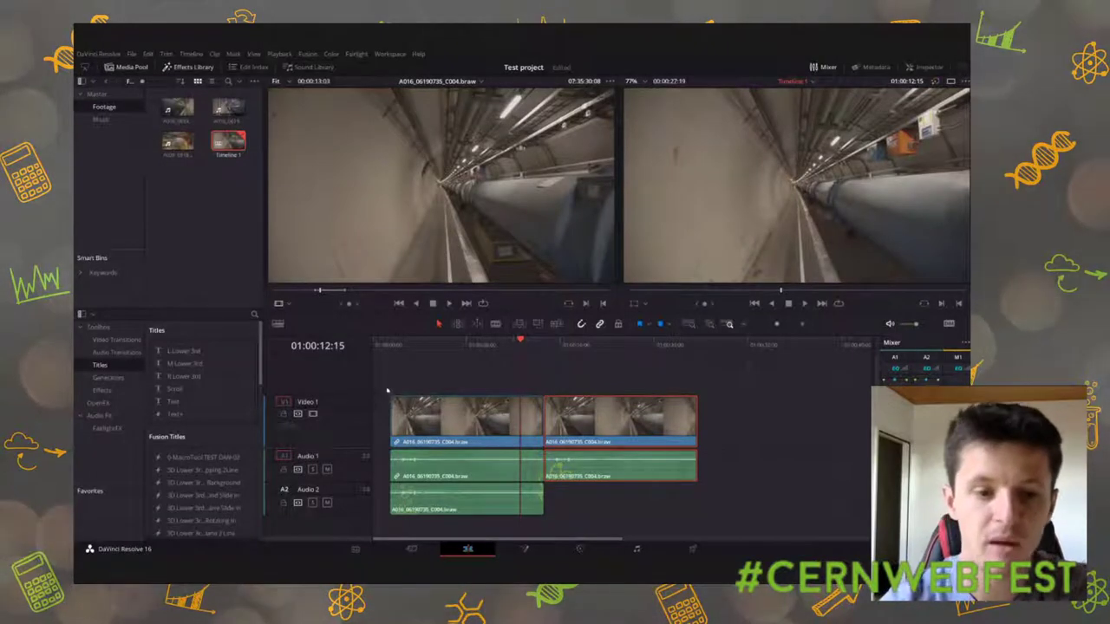
# Open Keyboard Customization and look up the commands assigned to the number keys 2 and 1
pyautogui.click(131, 55)
pyautogui.moveTo(110, 53)
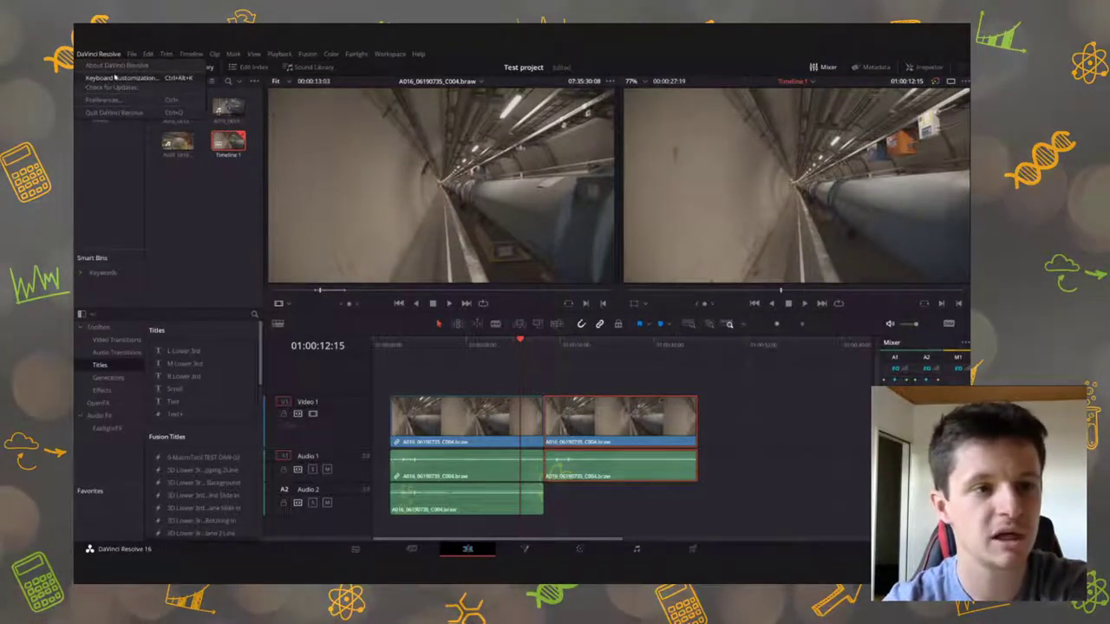
pyautogui.click(117, 77)
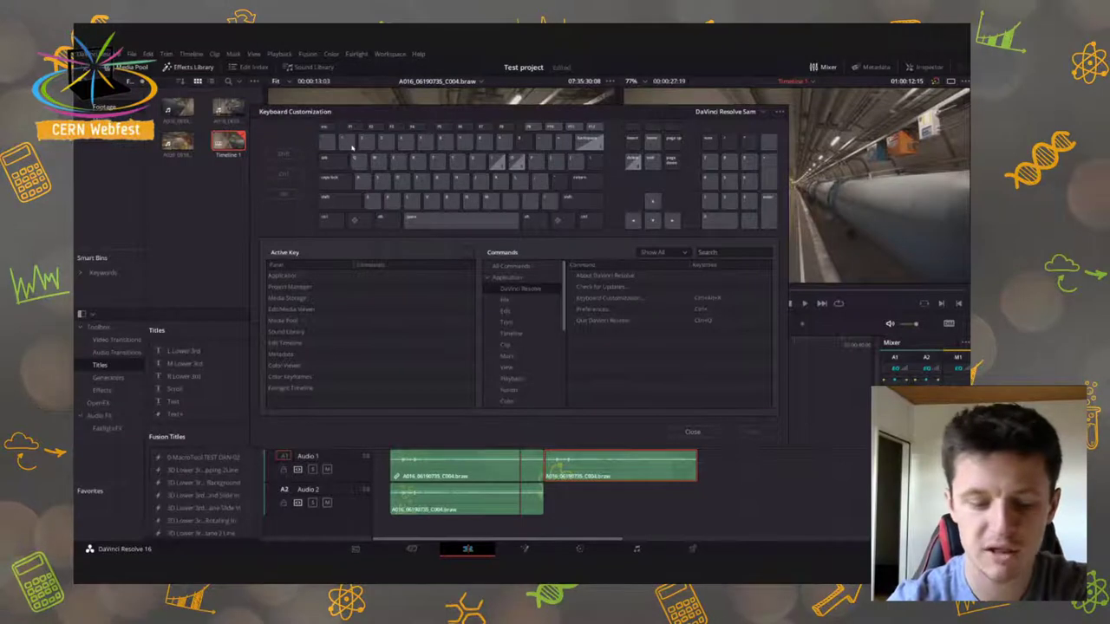
pyautogui.click(365, 141)
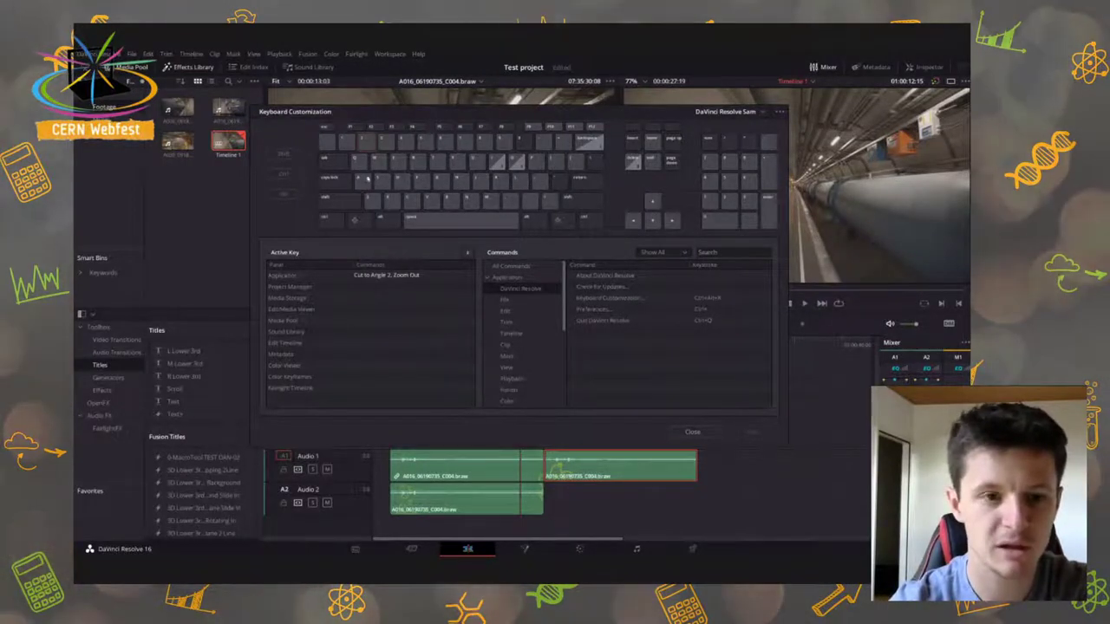
pyautogui.click(344, 144)
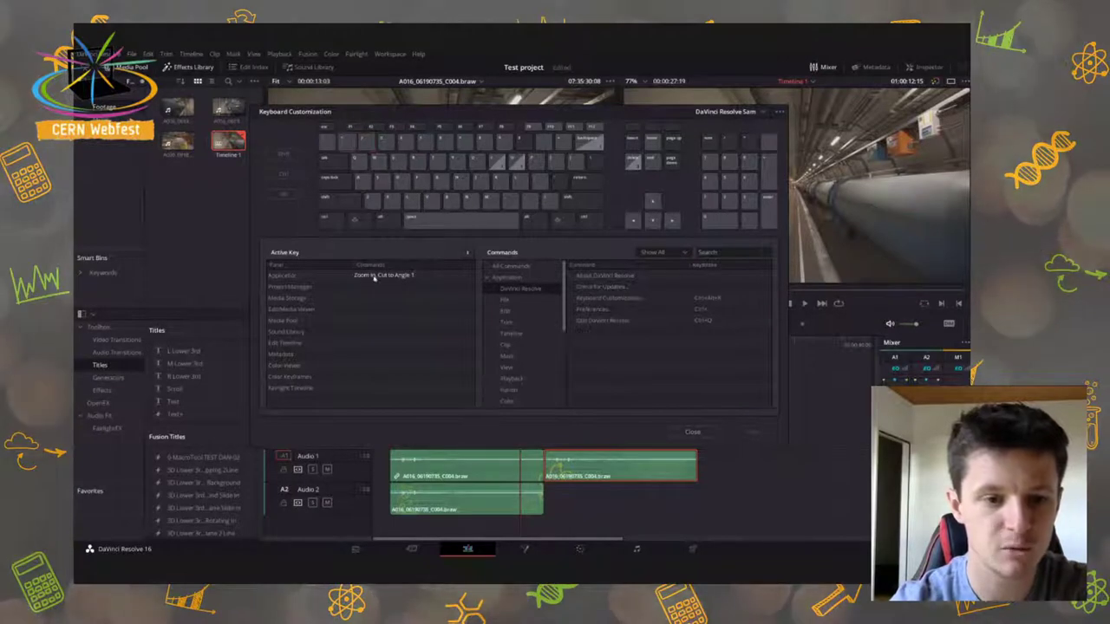
# Recheck the commands on number keys 2 and 1 and close Keyboard Customization
pyautogui.click(368, 143)
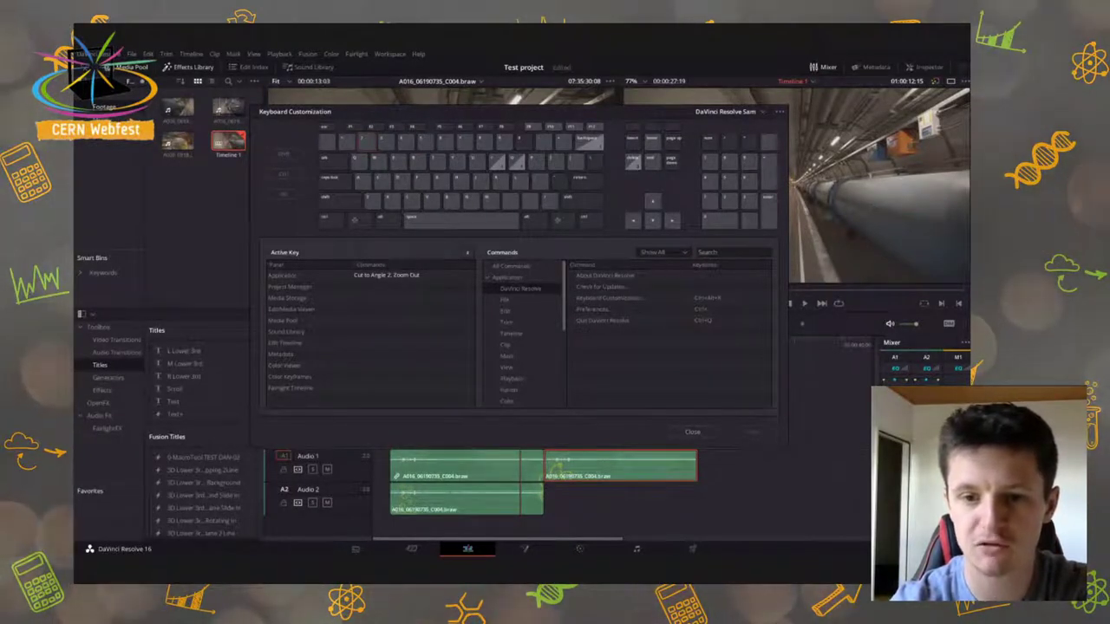
pyautogui.click(356, 161)
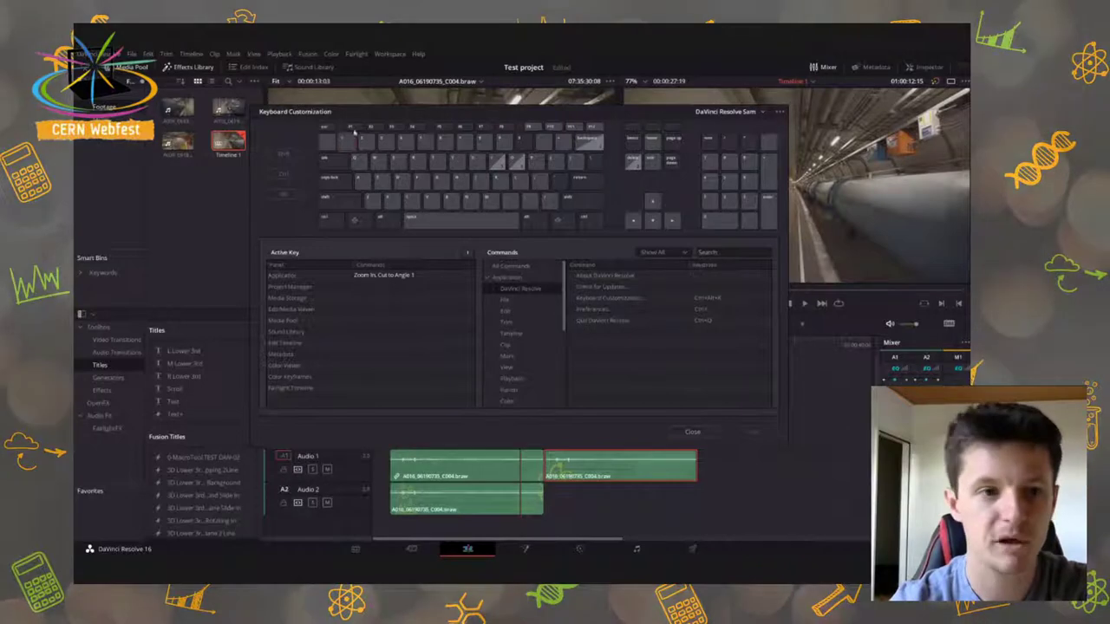
pyautogui.click(687, 434)
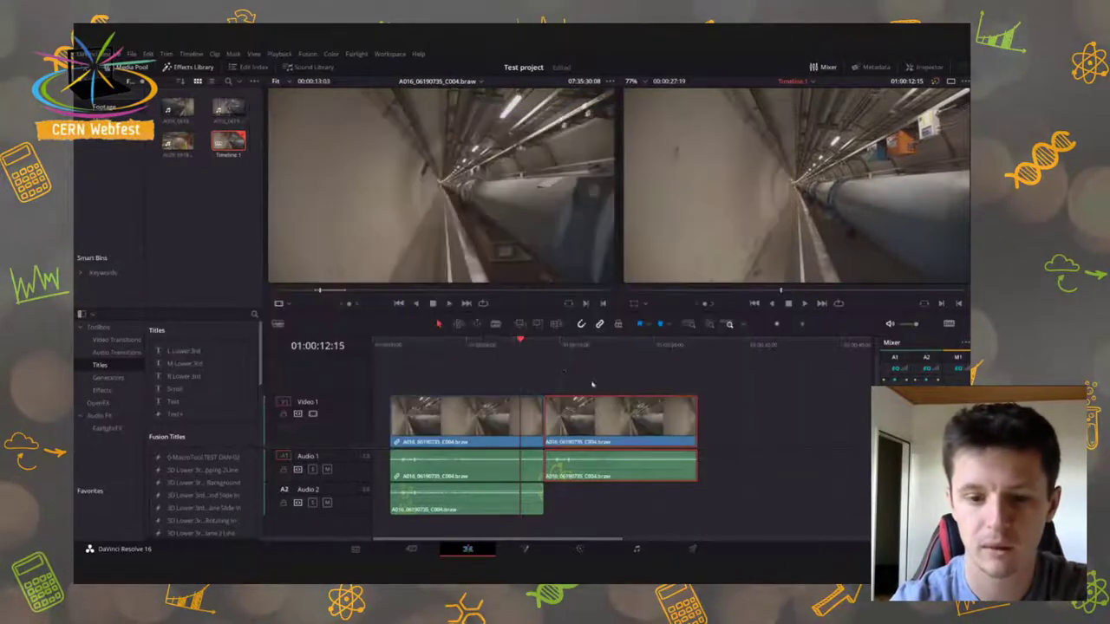
# Trim the end of the first video clip back to the playhead at 01:00:14:10
pyautogui.click(486, 346)
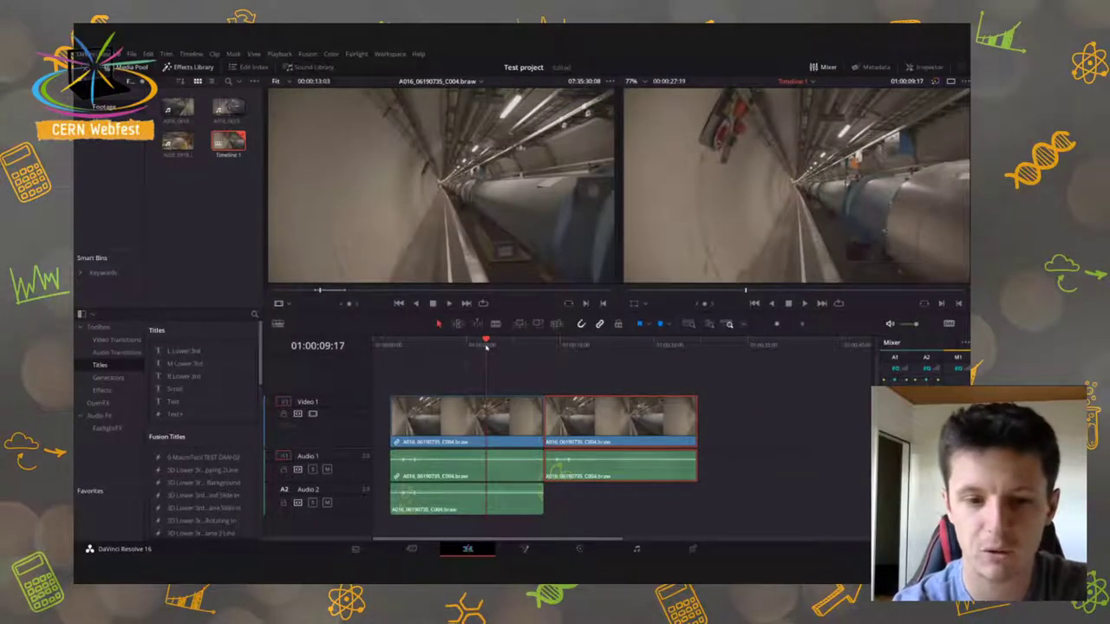
pyautogui.scroll(3, 481, 544)
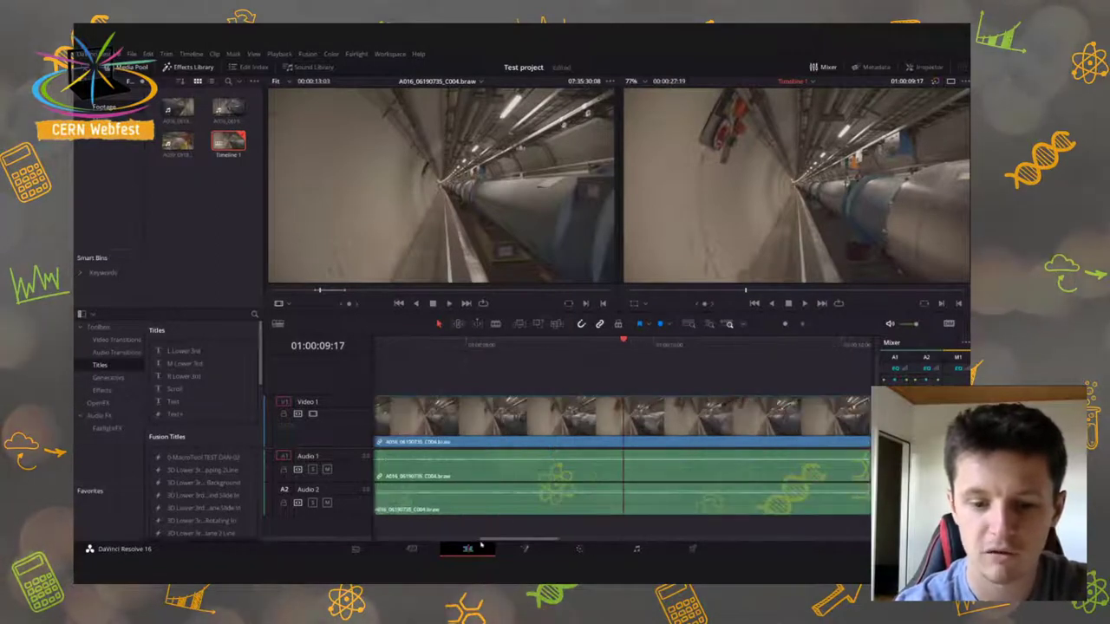
pyautogui.moveTo(496, 540); pyautogui.dragTo(578, 539)
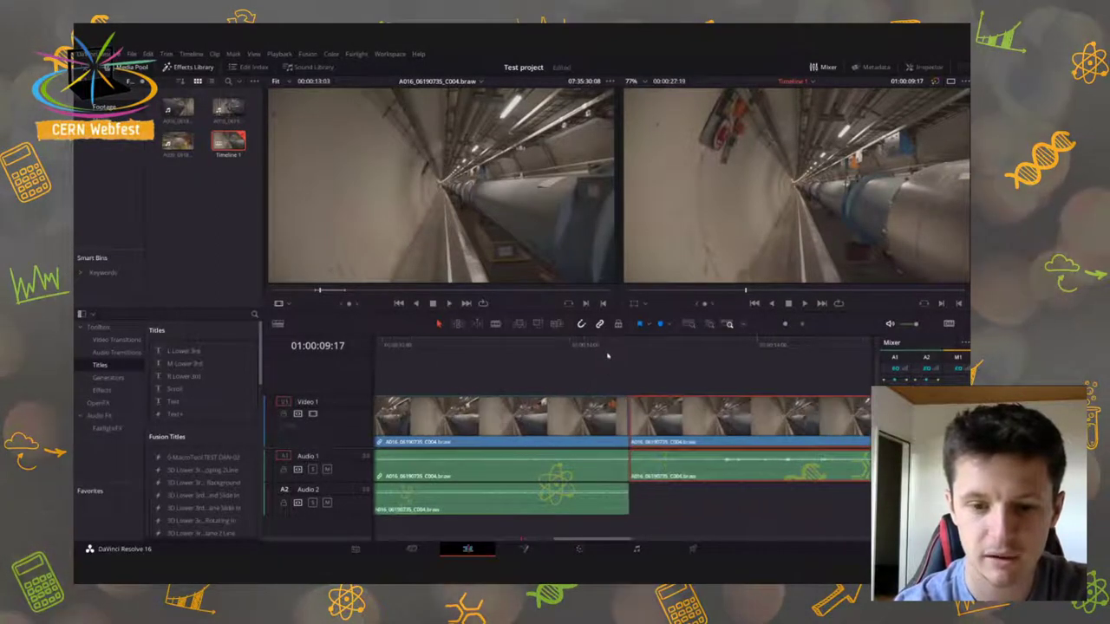
pyautogui.click(607, 348)
pyautogui.scroll(2, 607, 352)
pyautogui.moveTo(709, 427); pyautogui.dragTo(614, 429)
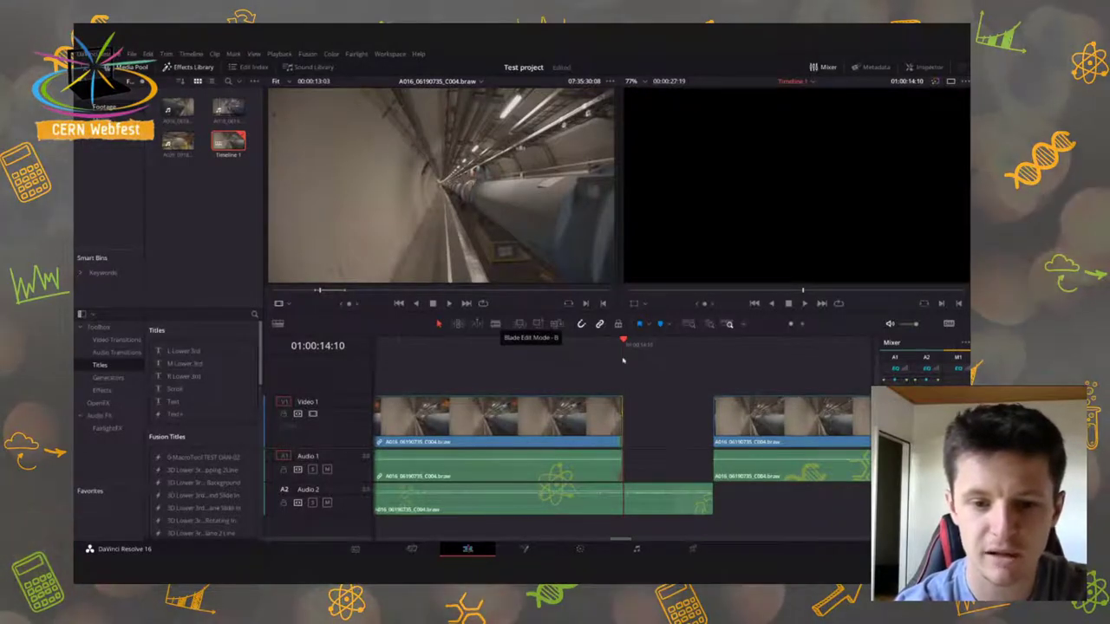
# Extend the end of the first video clip back until it meets the second clip, and fit the whole timeline in view
pyautogui.moveTo(617, 423); pyautogui.dragTo(713, 422)
pyautogui.hotkey('shift', 'z')
pyautogui.hotkey('ctrl', '-')
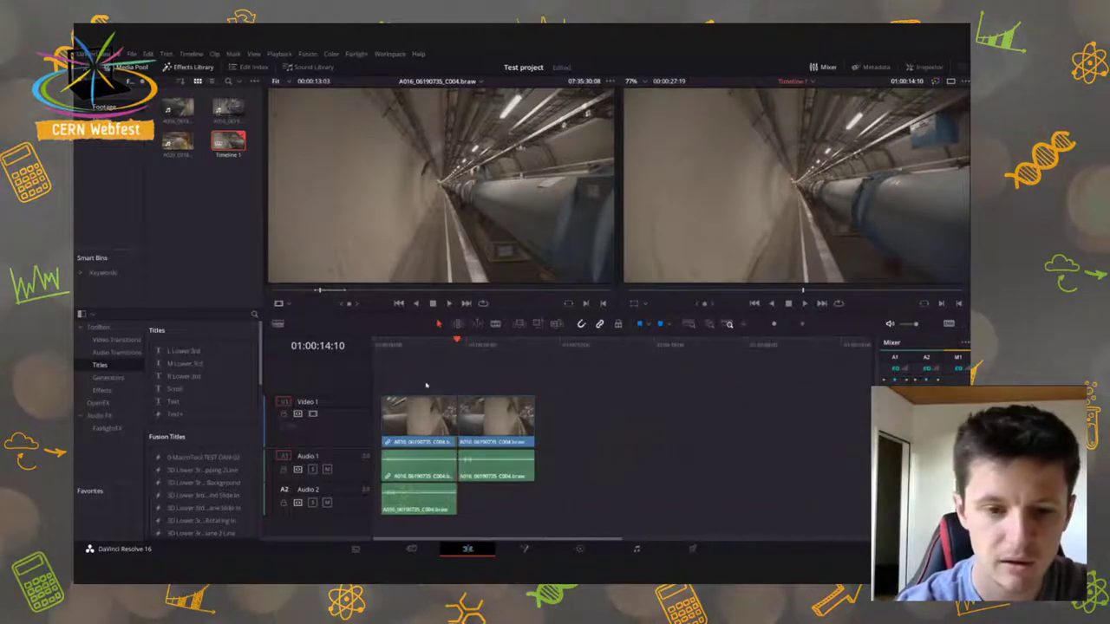
# Cut the second video clip at 01:00:21:12 with the Blade tool, return to selection mode and move the playhead to the cut
pyautogui.click(445, 345)
pyautogui.press('b')
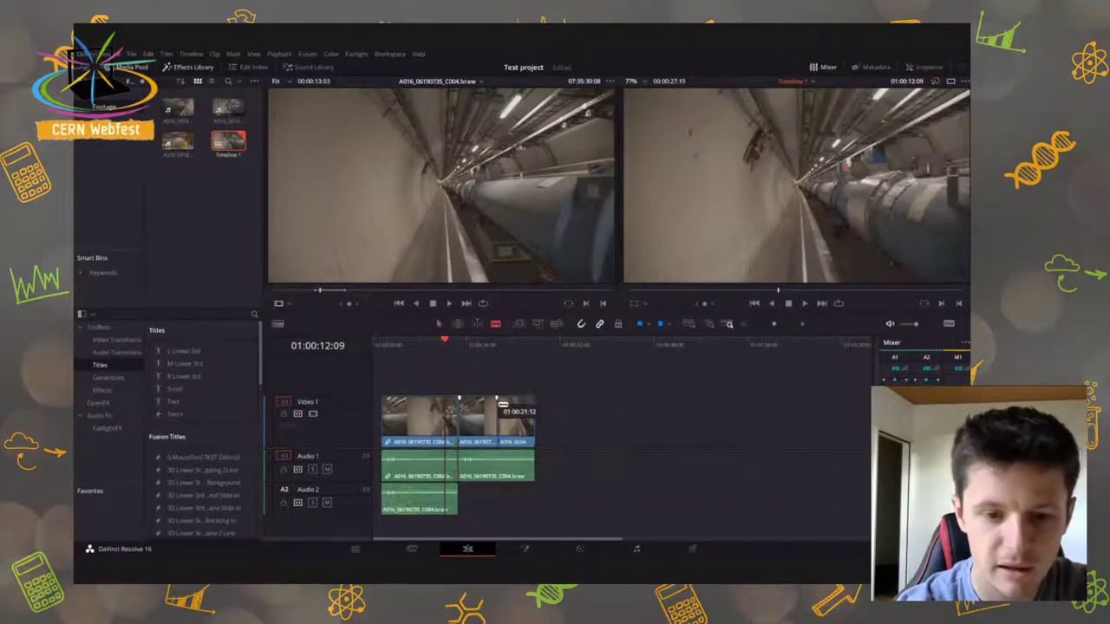
pyautogui.press('a')
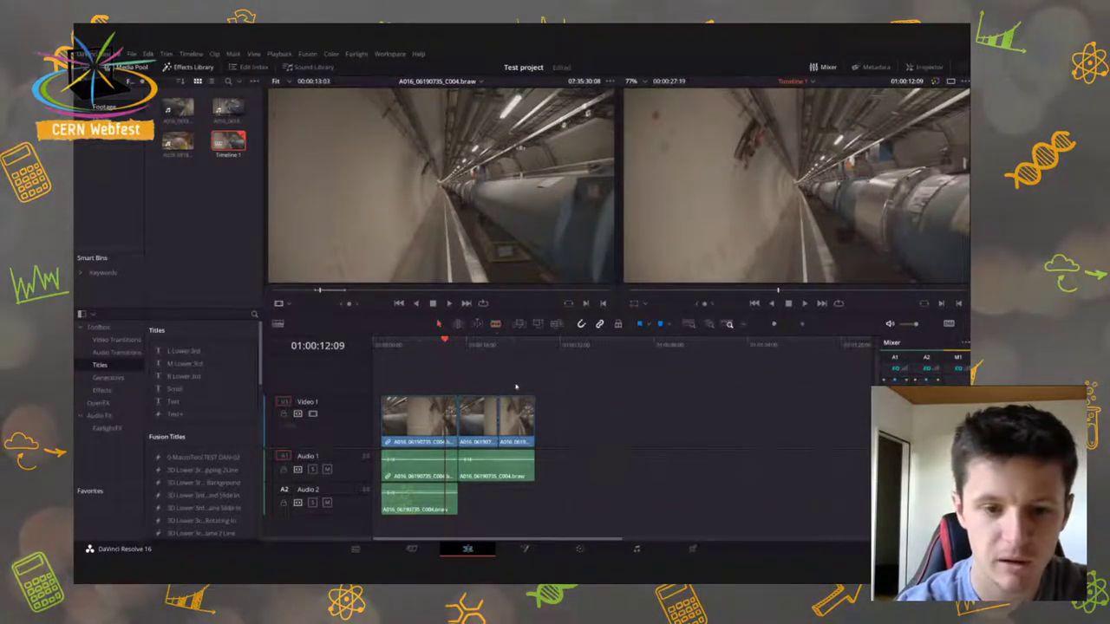
pyautogui.click(497, 343)
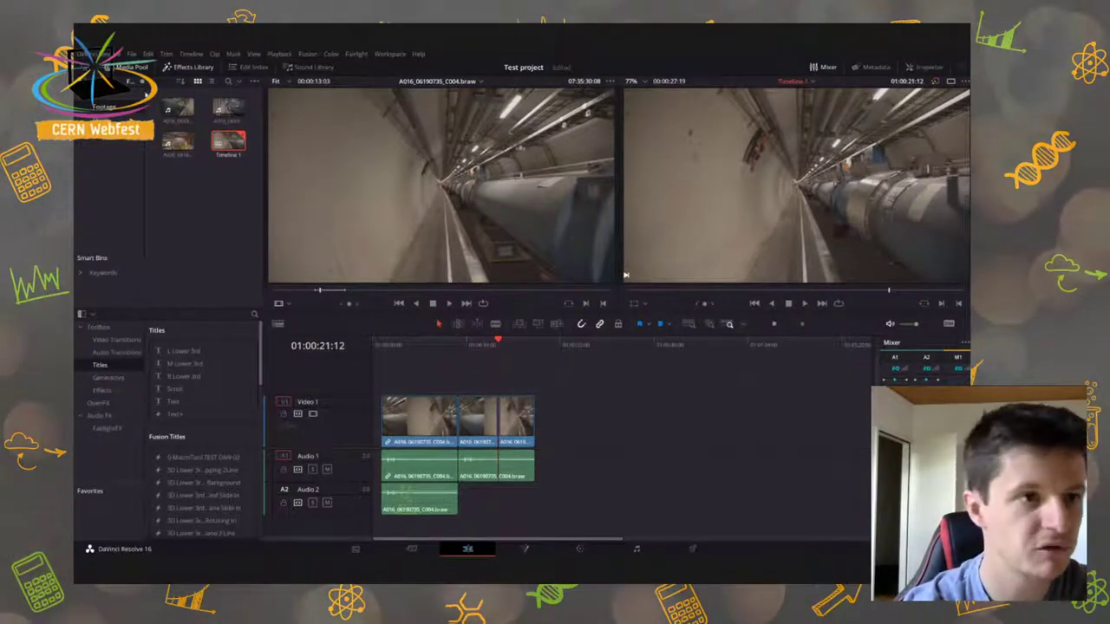
# Look up the Split Clip command and its assigned key in Keyboard Customization, and close the dialog
pyautogui.click(108, 53)
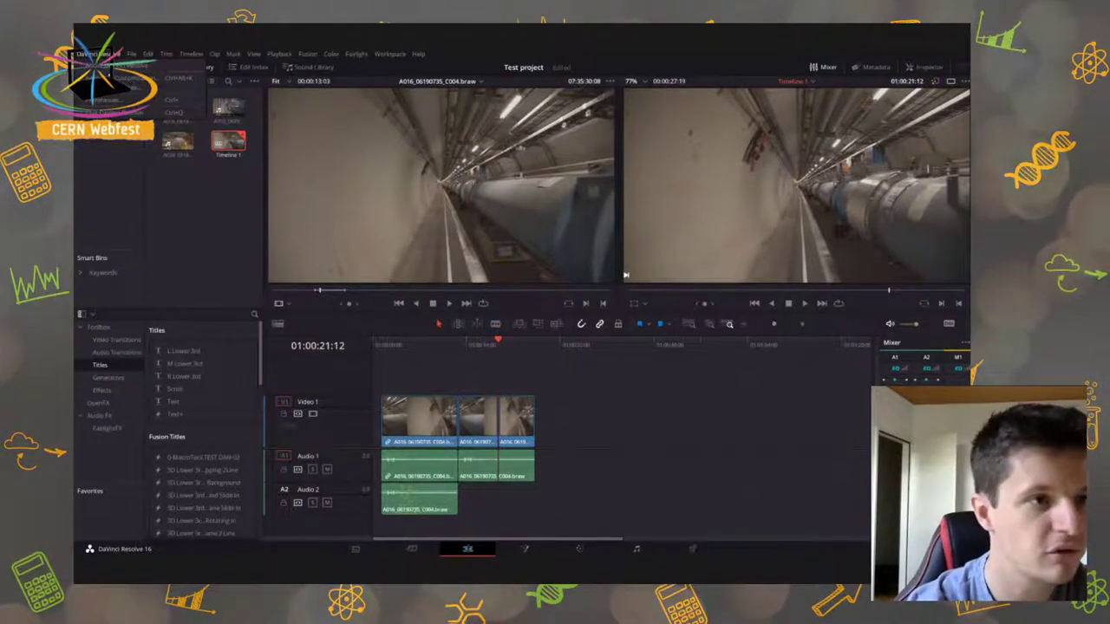
pyautogui.click(121, 78)
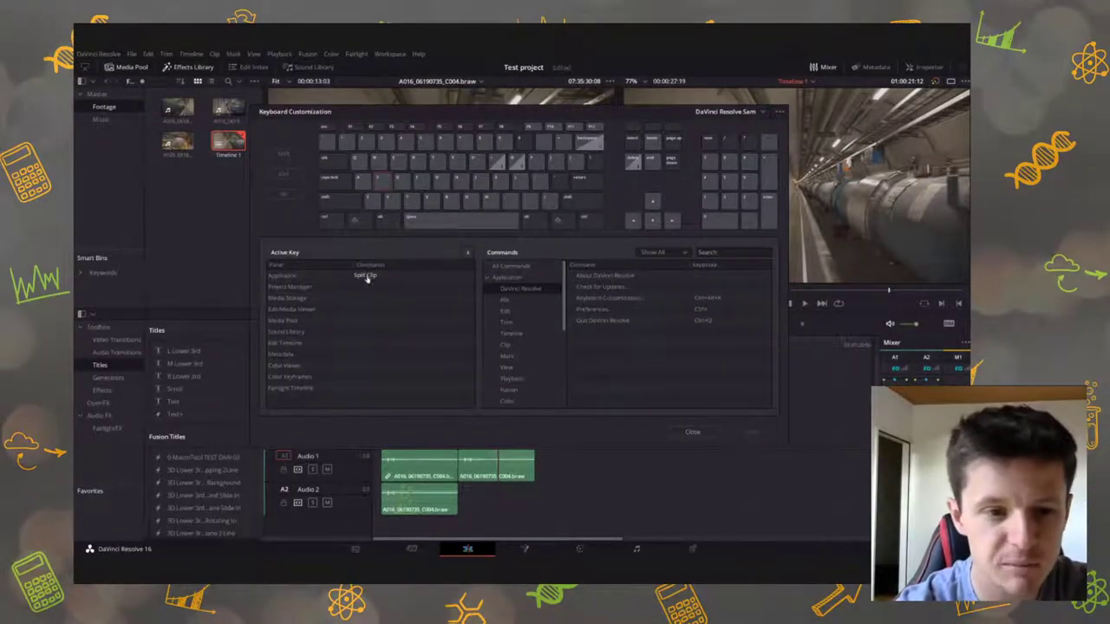
pyautogui.click(367, 276)
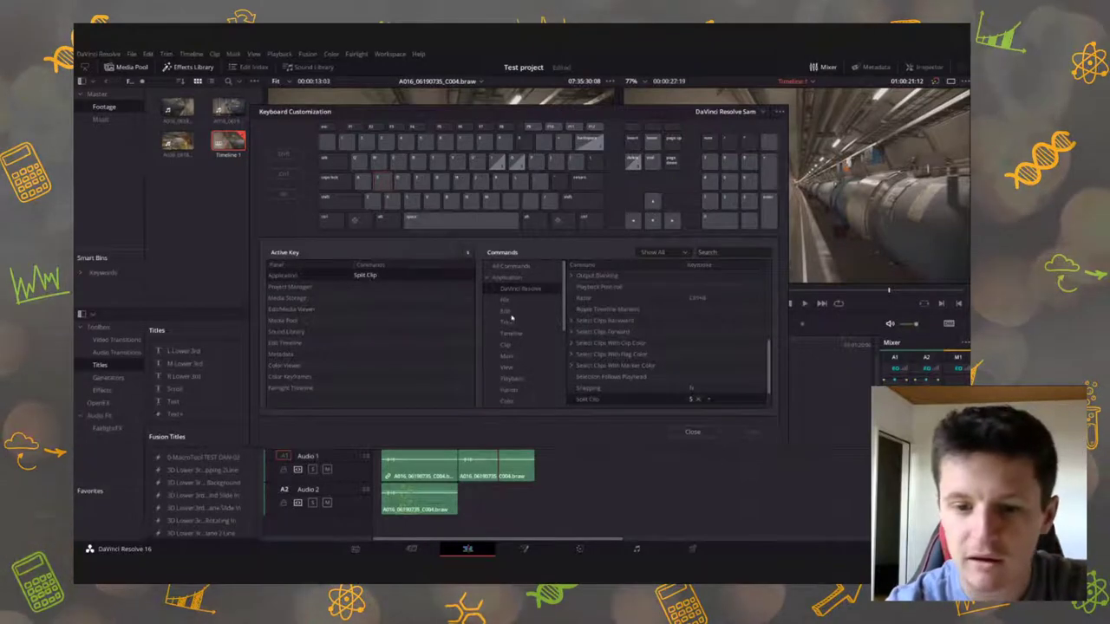
pyautogui.click(693, 432)
# Split the second video clip at 01:00:17:08, and undo all the cuts made in it
pyautogui.click(473, 344)
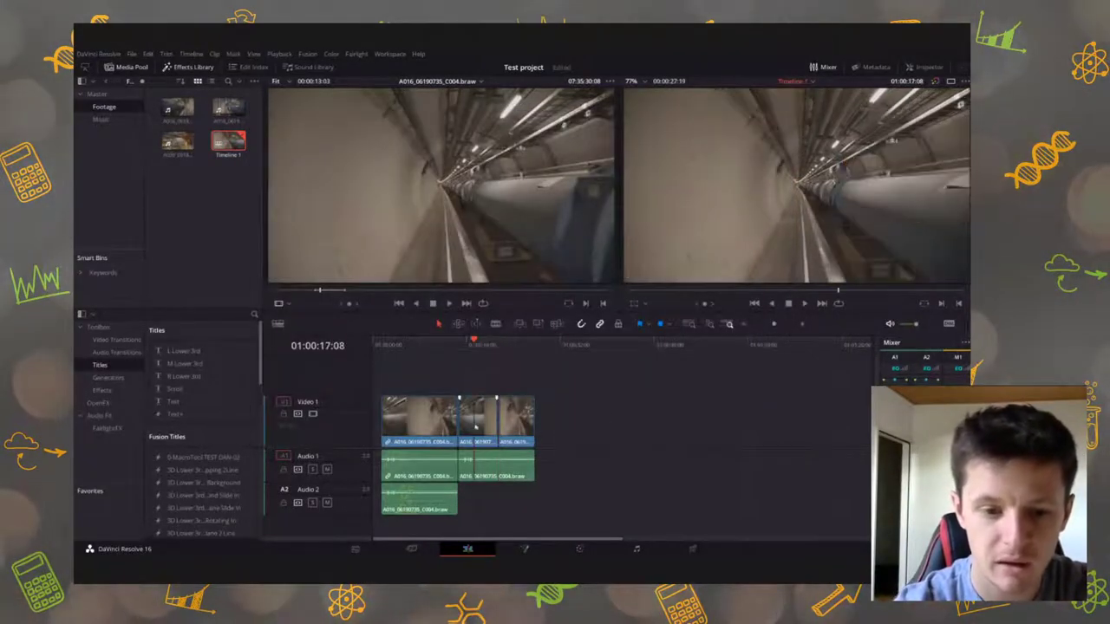
pyautogui.hotkey('ctrl', 'b')
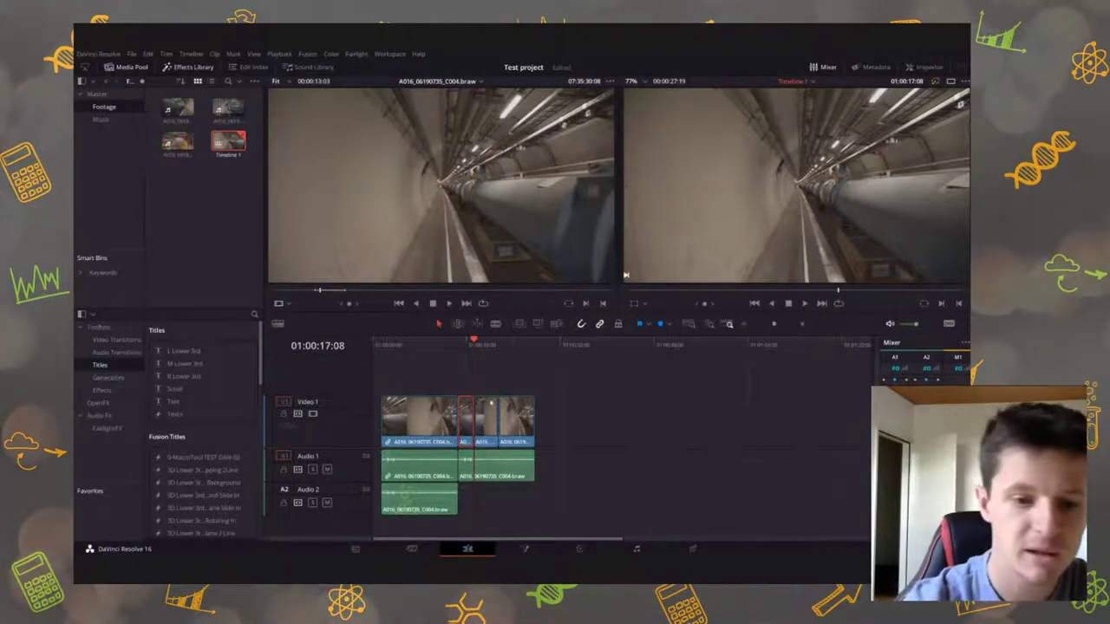
pyautogui.click(417, 344)
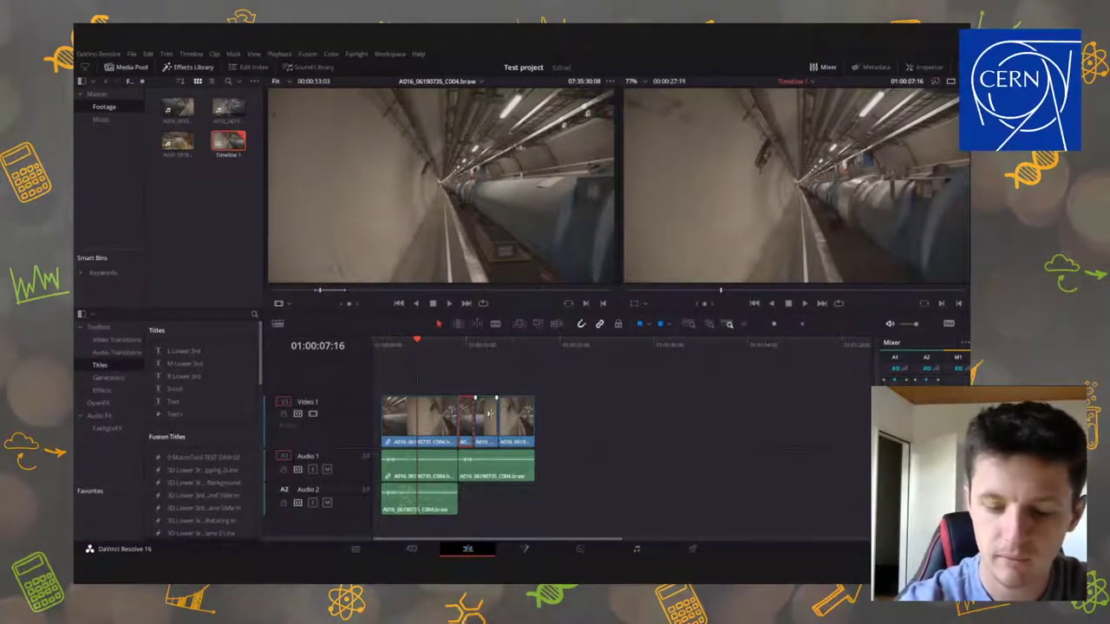
pyautogui.hotkey('ctrl', 'z')
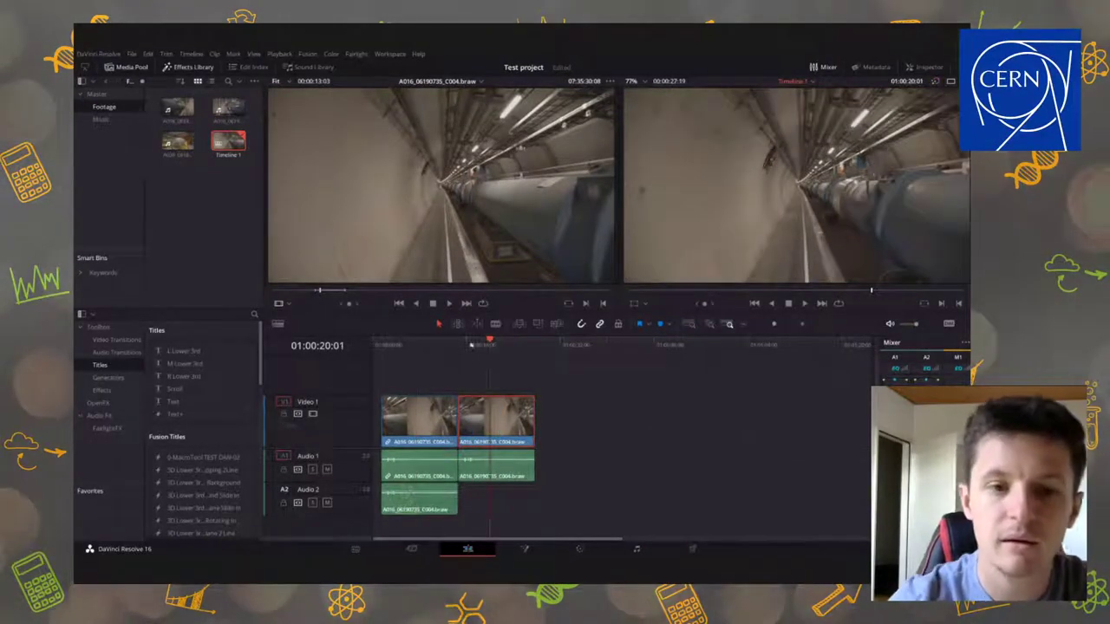
# Play the timeline across the join between the two clips, and load A016_06190730_C003.braw into the source viewer
pyautogui.click(443, 342)
pyautogui.press('space')
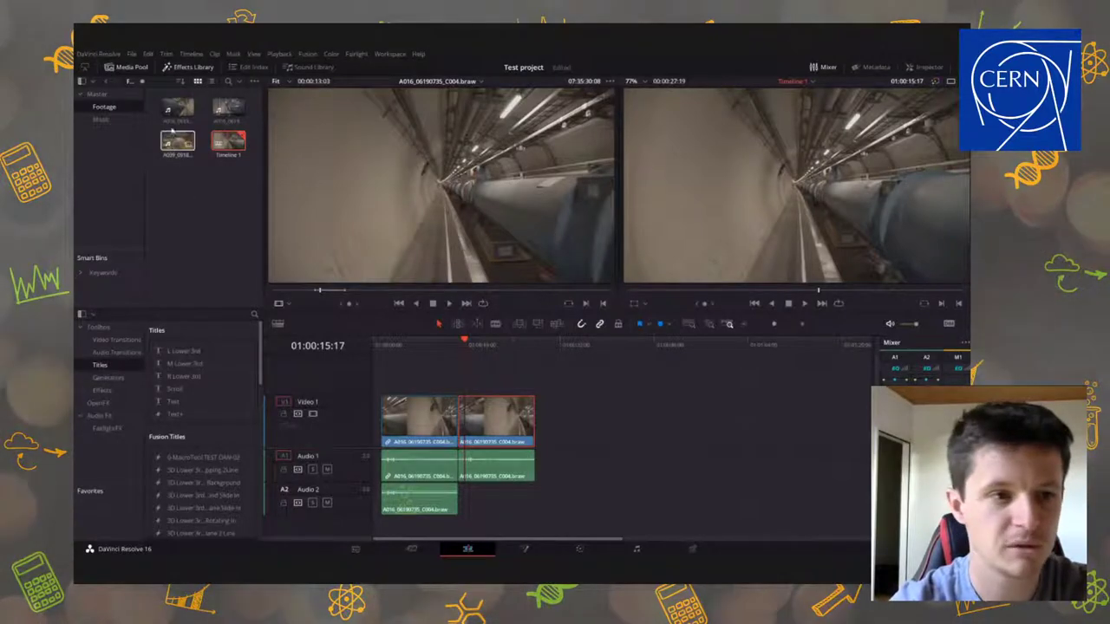
pyautogui.click(173, 108)
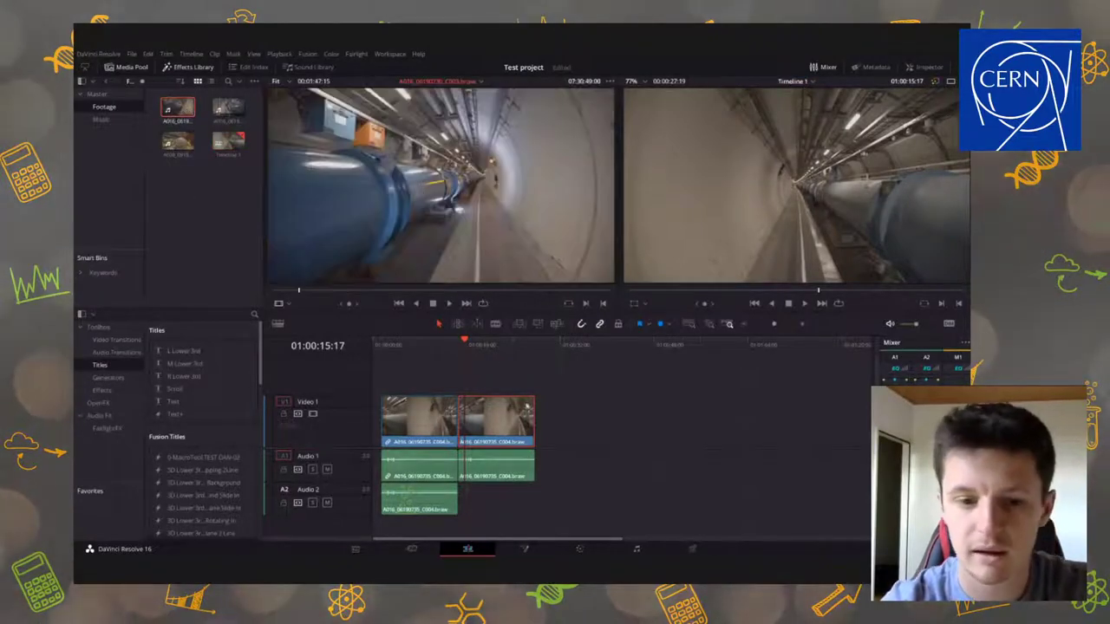
# Move the playhead to 01:00:20:23 and show the Inspector for the second video clip
pyautogui.click(495, 344)
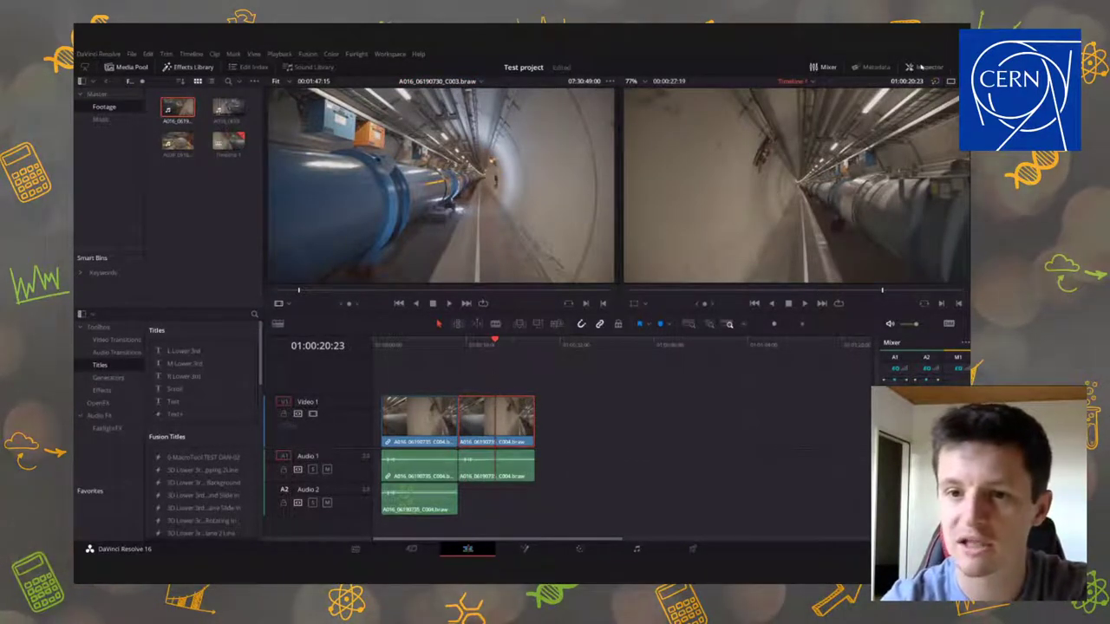
pyautogui.click(921, 67)
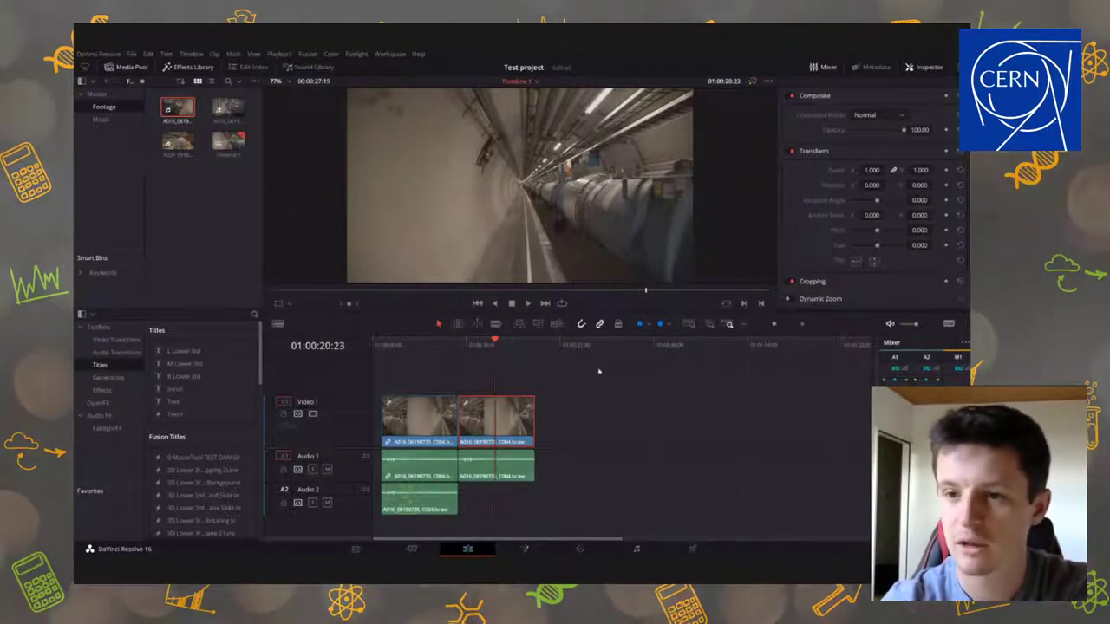
# Try a zoom of 1.250, Position X of -88.000 and a rotation on the second clip, and reset these transform values
pyautogui.moveTo(871, 170)
pyautogui.mouseDown()
pyautogui.moveTo(885, 170)
pyautogui.moveTo(872, 170)
pyautogui.mouseUp()
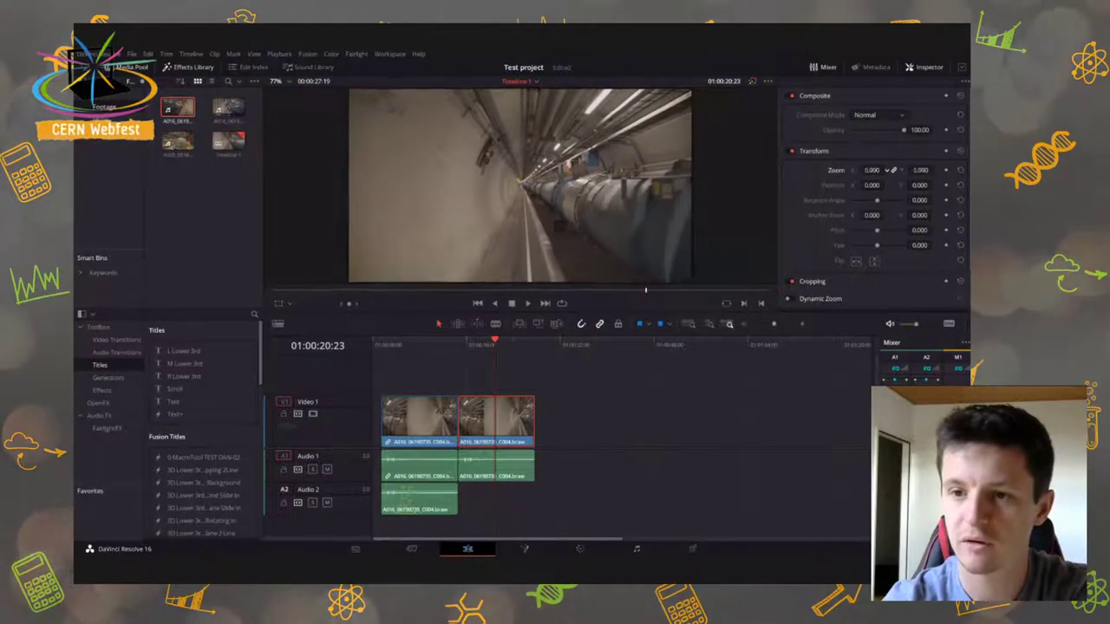
pyautogui.moveTo(874, 170)
pyautogui.mouseDown()
pyautogui.moveTo(880, 185)
pyautogui.moveTo(859, 185)
pyautogui.mouseUp()
pyautogui.moveTo(919, 200); pyautogui.dragTo(936, 200)
pyautogui.click(960, 200)
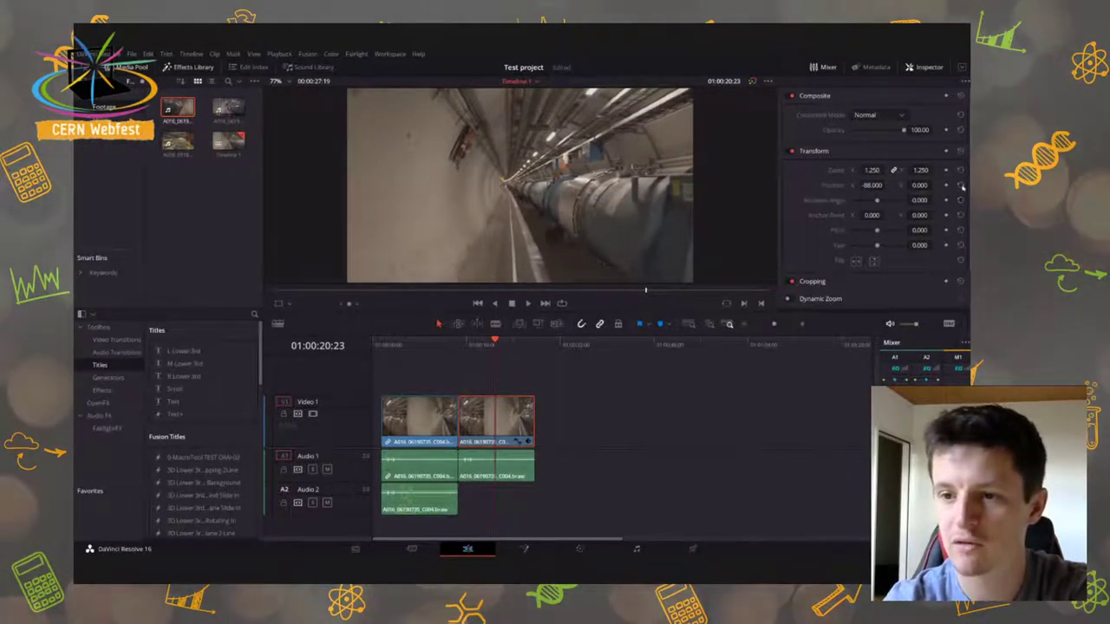
pyautogui.click(961, 184)
pyautogui.click(960, 170)
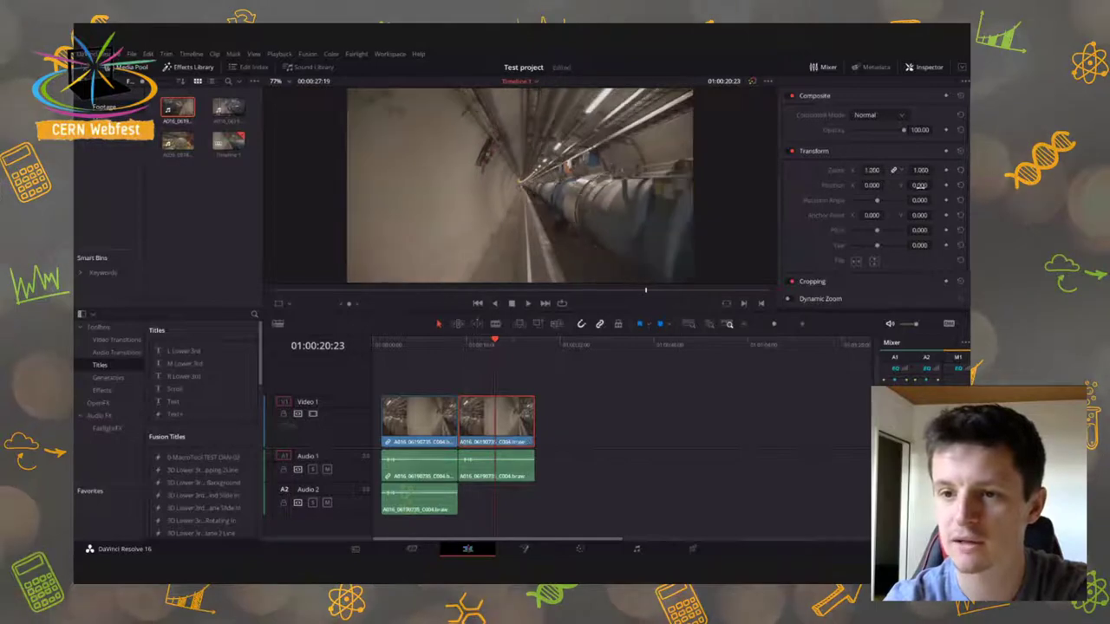
pyautogui.click(791, 152)
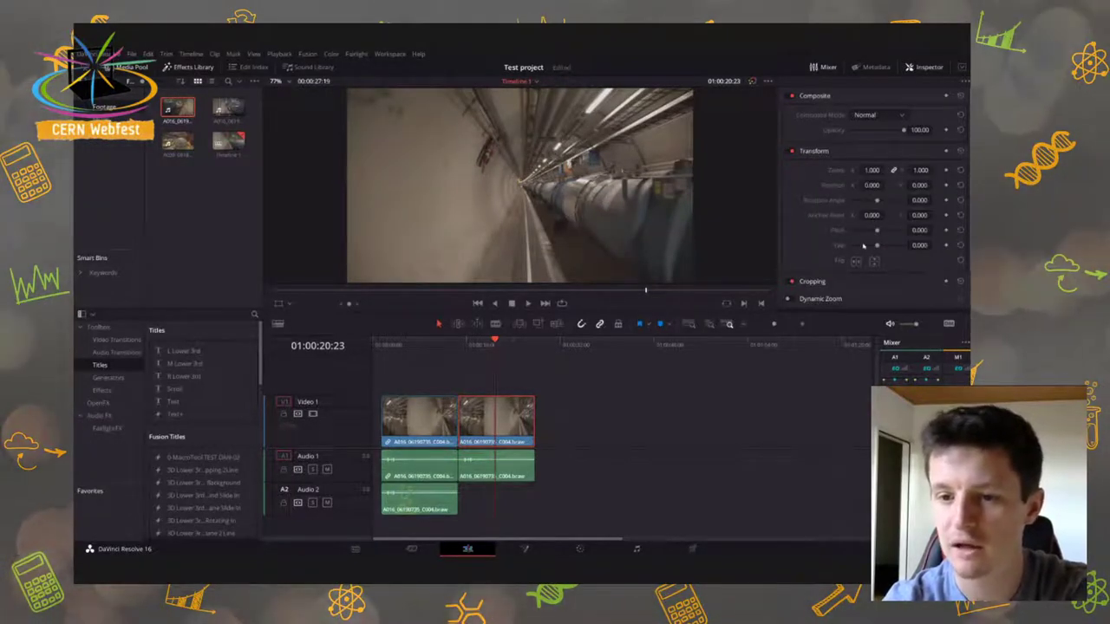
# Expand the second clip's Cropping settings and set Crop Left to about 850
pyautogui.scroll(-2, 858, 247)
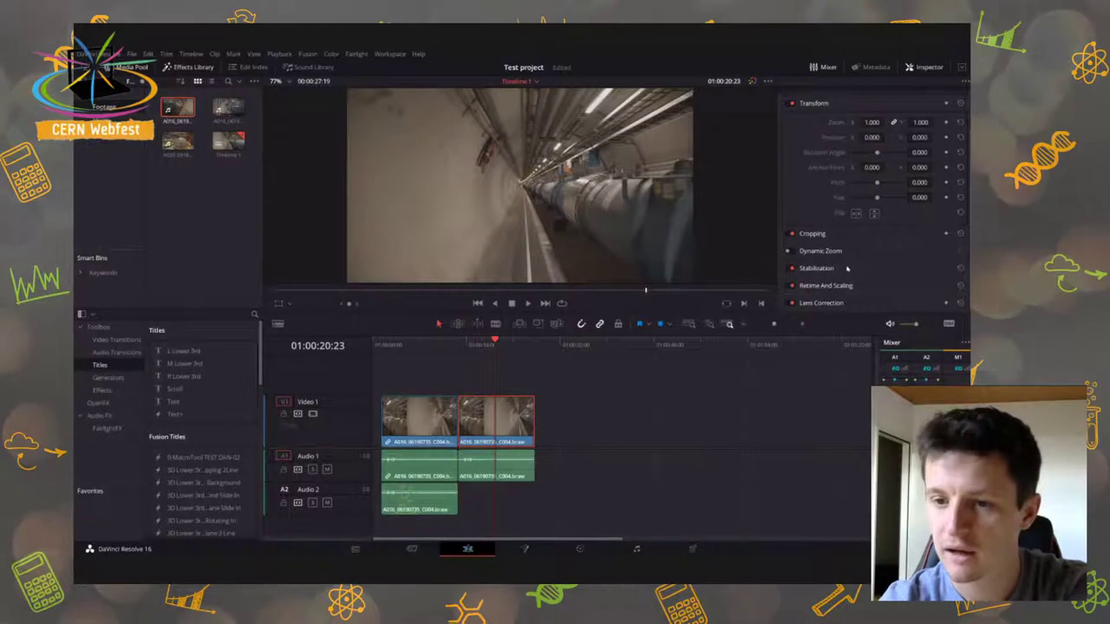
pyautogui.click(820, 234)
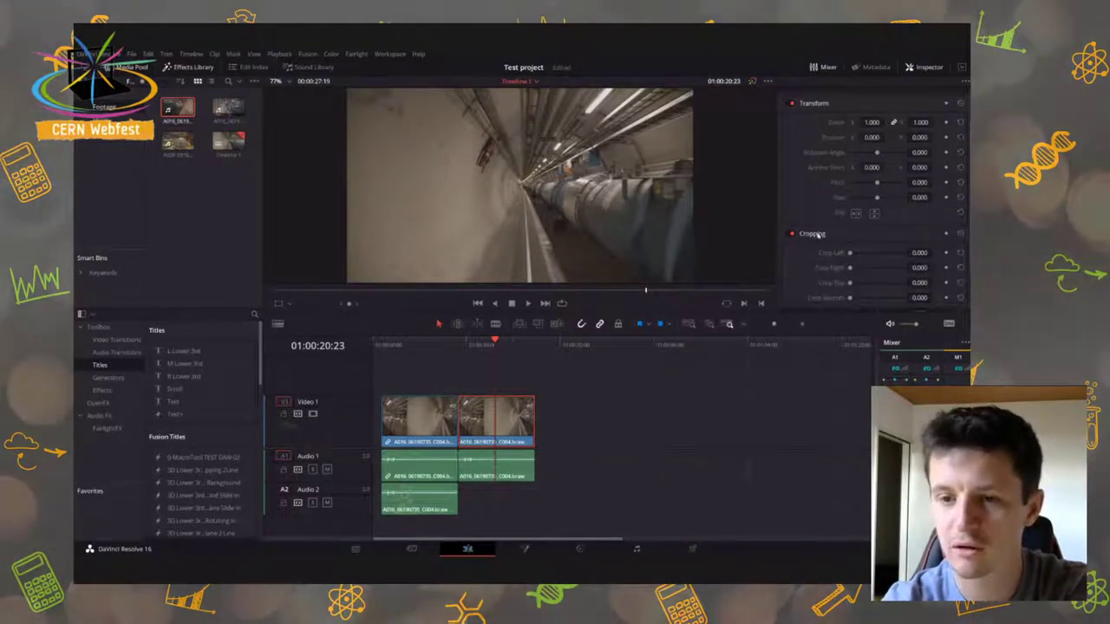
pyautogui.scroll(-1, 837, 238)
pyautogui.moveTo(849, 225); pyautogui.dragTo(874, 225)
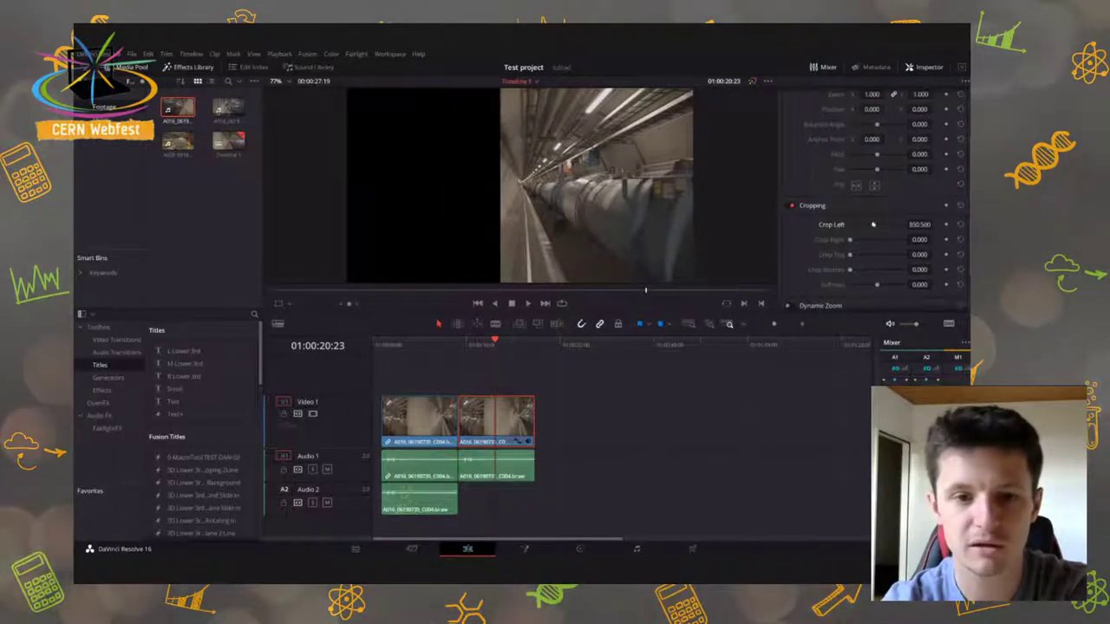
# Delete the second clip's audio and move its video onto a new track directly above the first clip
pyautogui.click(497, 464)
pyautogui.press('Delete')
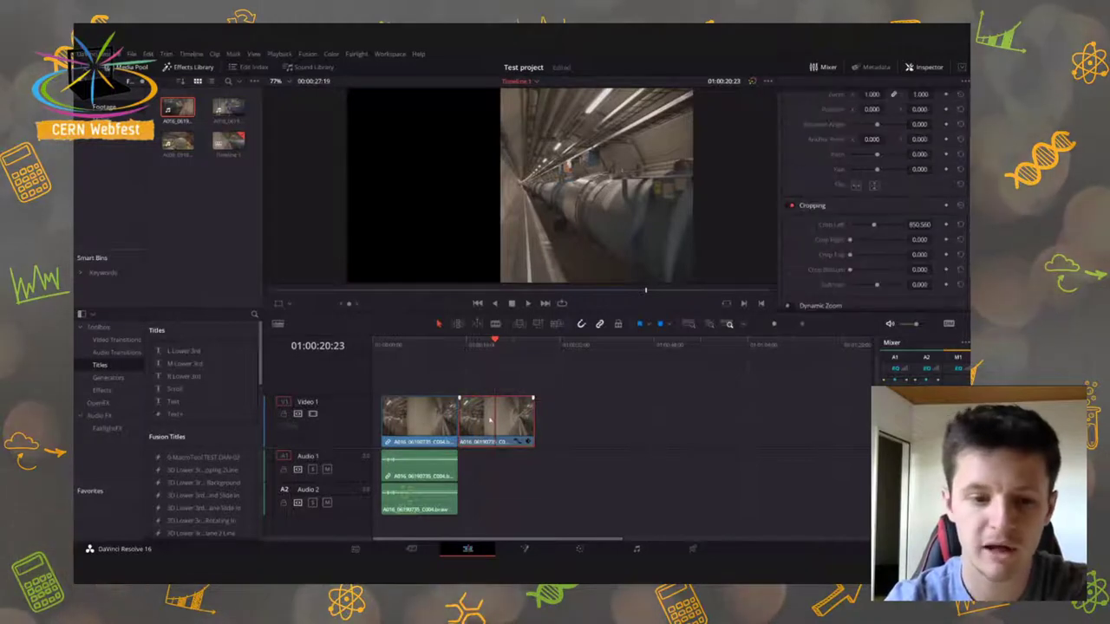
pyautogui.moveTo(491, 420); pyautogui.dragTo(413, 373)
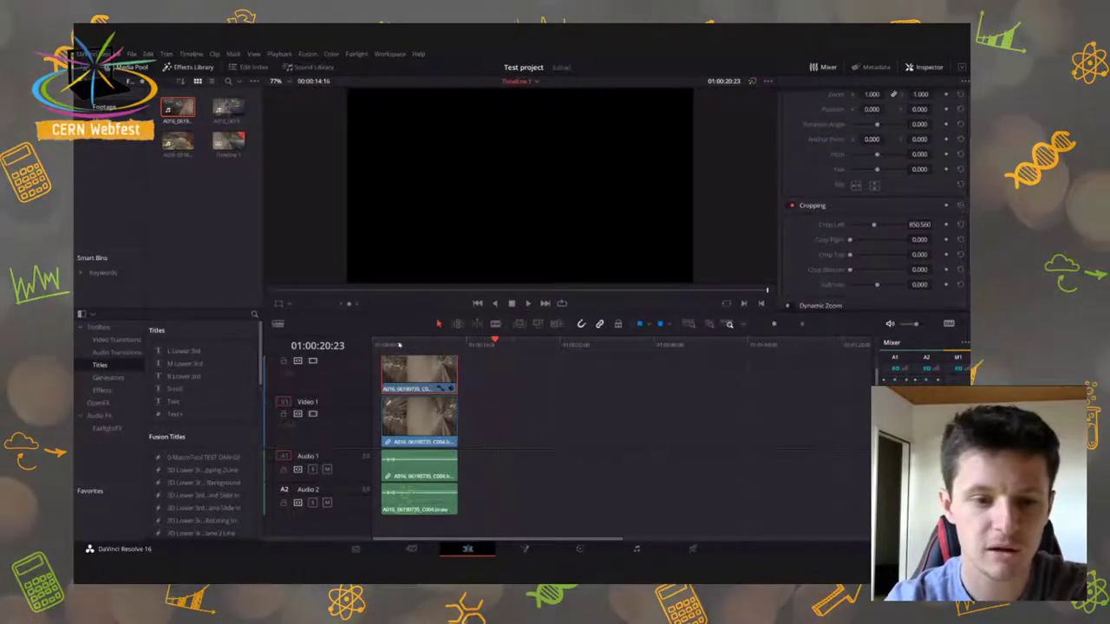
# At 01:00:04:15, set the upper clip's Crop Left to 601, and try a Crop Right of about 350 on the lower clip
pyautogui.click(399, 345)
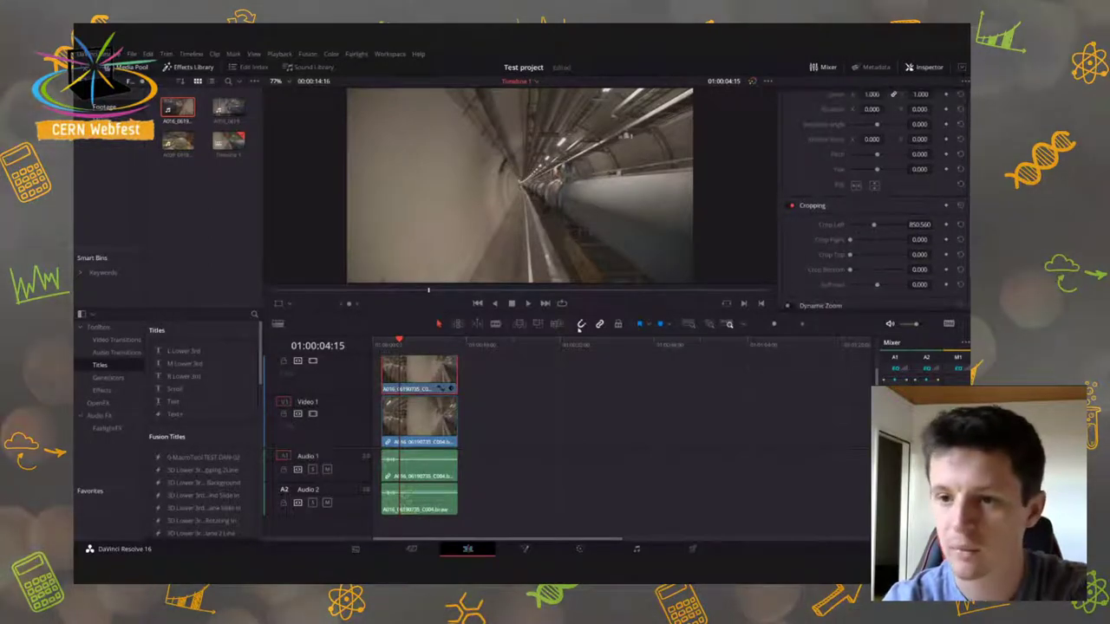
pyautogui.moveTo(873, 225); pyautogui.dragTo(867, 224)
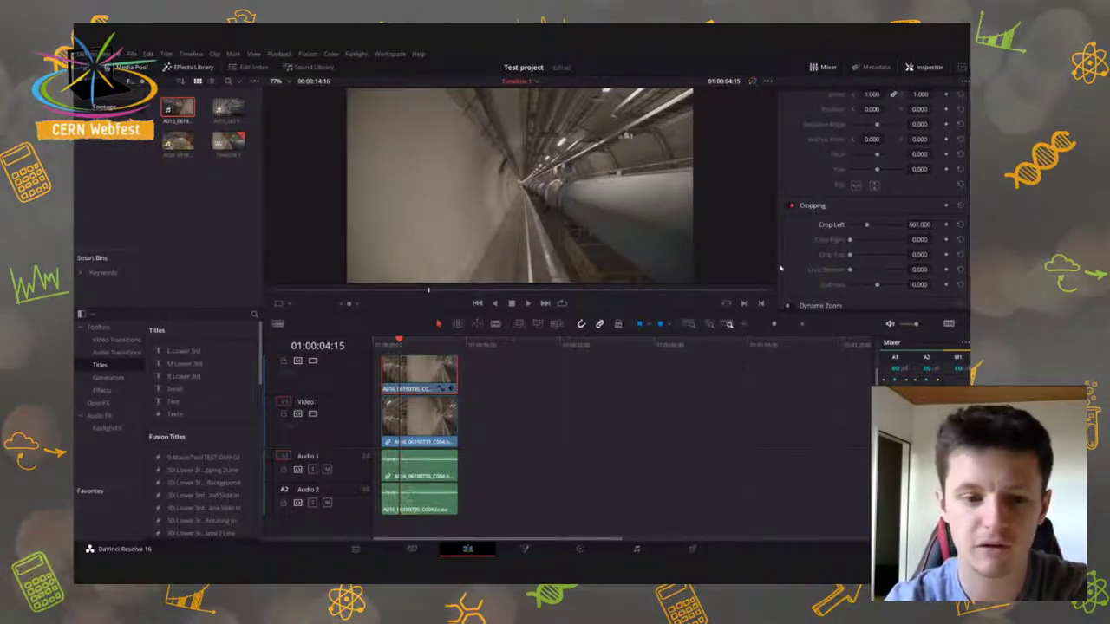
pyautogui.moveTo(444, 414); pyautogui.dragTo(409, 419)
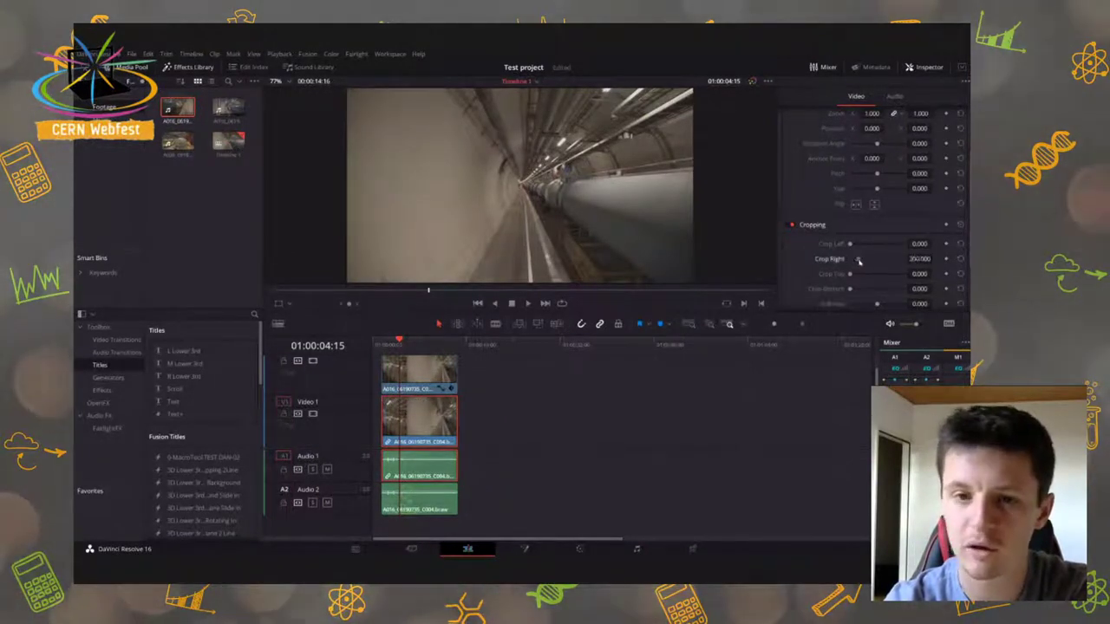
pyautogui.moveTo(849, 259)
pyautogui.mouseDown()
pyautogui.moveTo(880, 263)
pyautogui.moveTo(841, 271)
pyautogui.mouseUp()
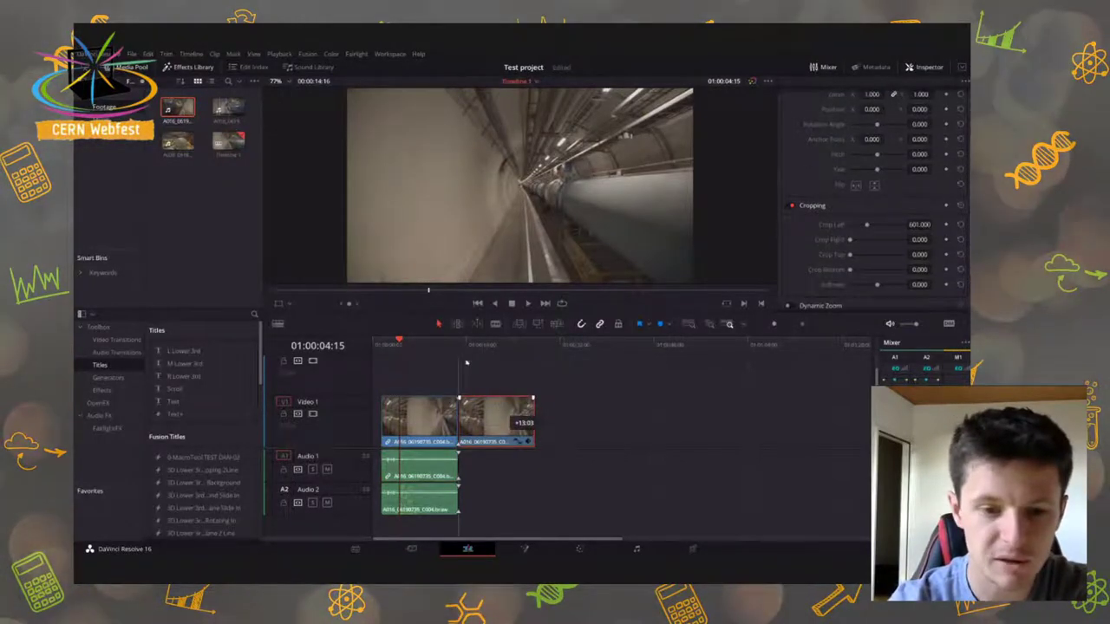
# At 01:00:17:02, set the second clip's Crop Left back to 0.000 and collapse its Cropping settings
pyautogui.click(473, 345)
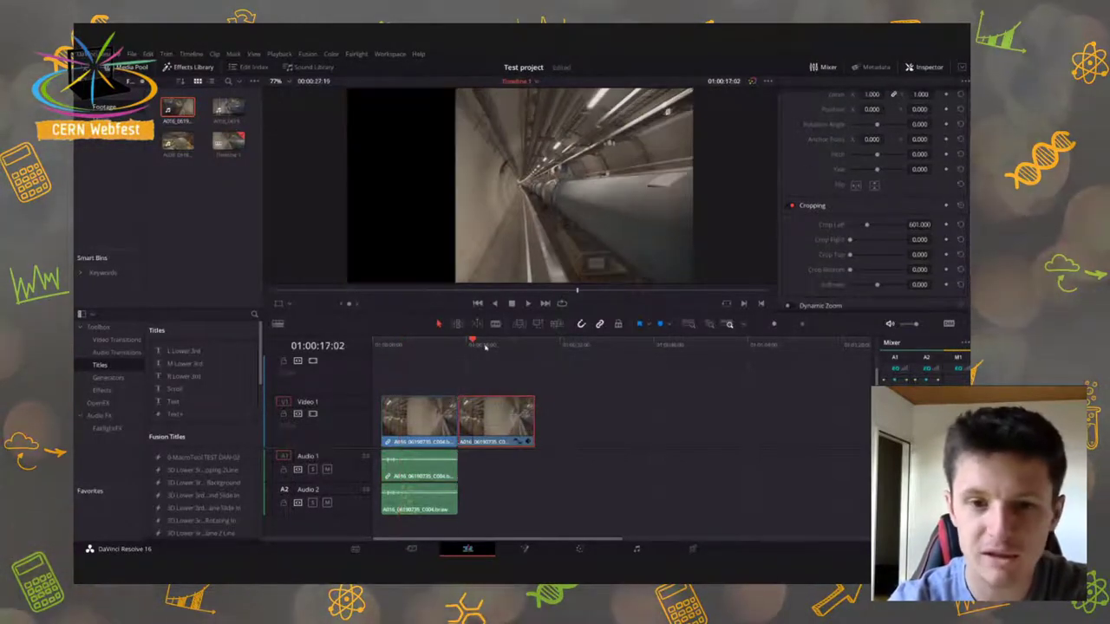
pyautogui.moveTo(866, 225); pyautogui.dragTo(811, 227)
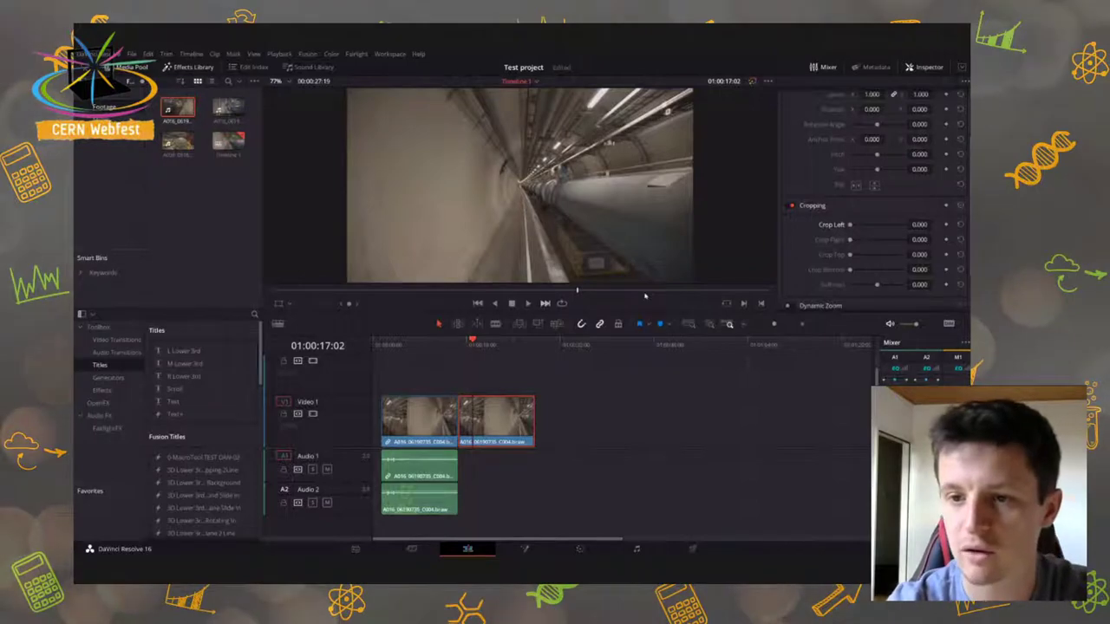
pyautogui.click(813, 205)
pyautogui.scroll(5, 785, 173)
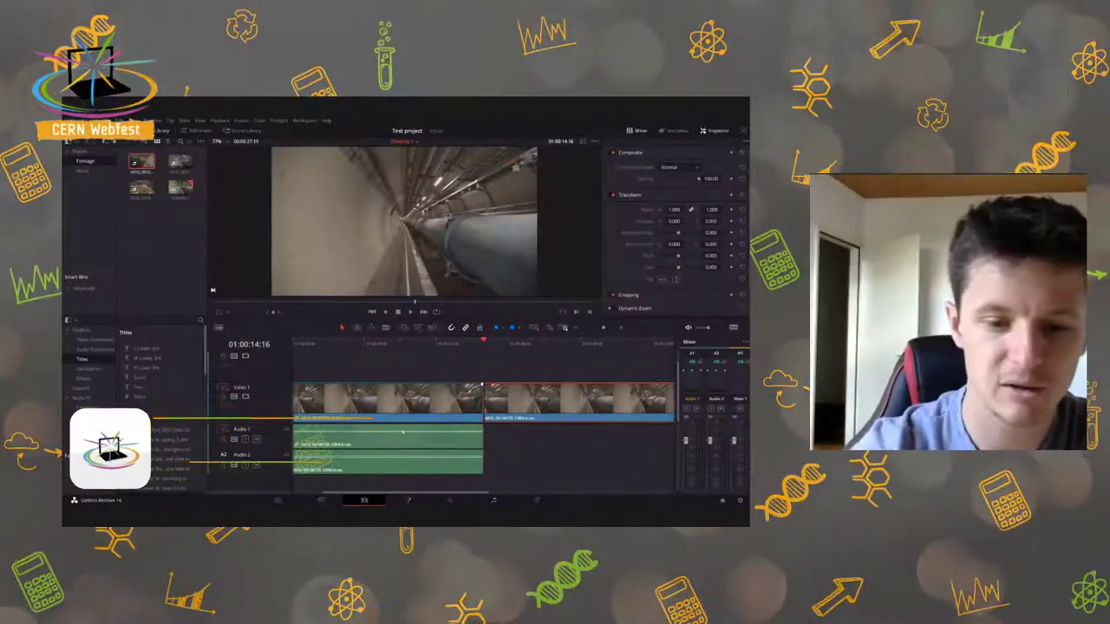
# Select the first clip, place the playhead at 01:00:04:20 and unlink the clip's video from its audio
pyautogui.scroll(3, 357, 490)
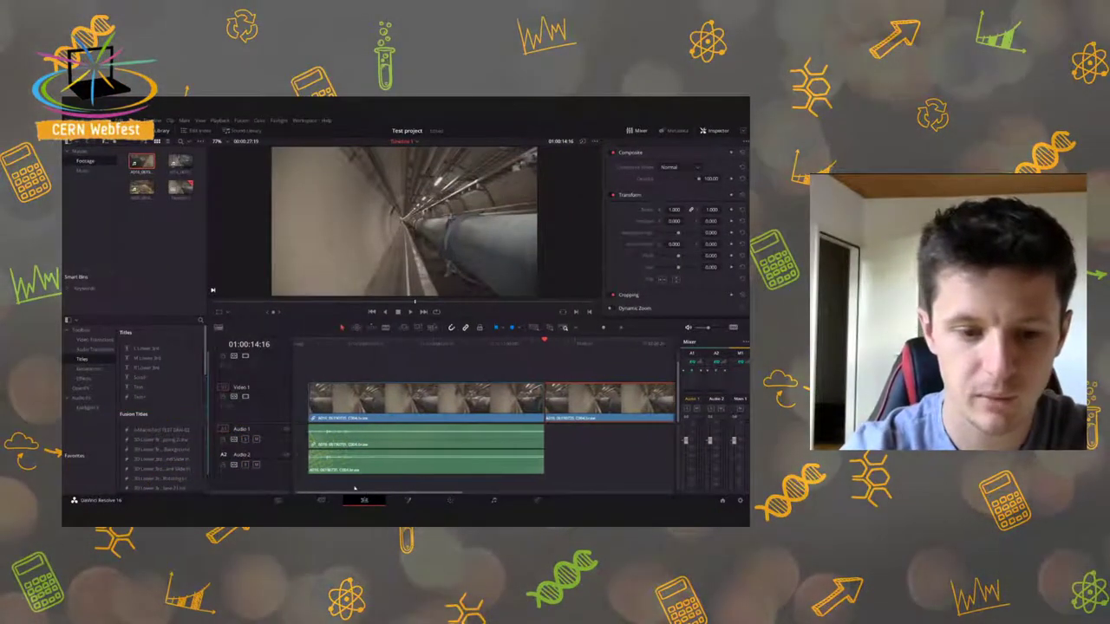
pyautogui.click(371, 399)
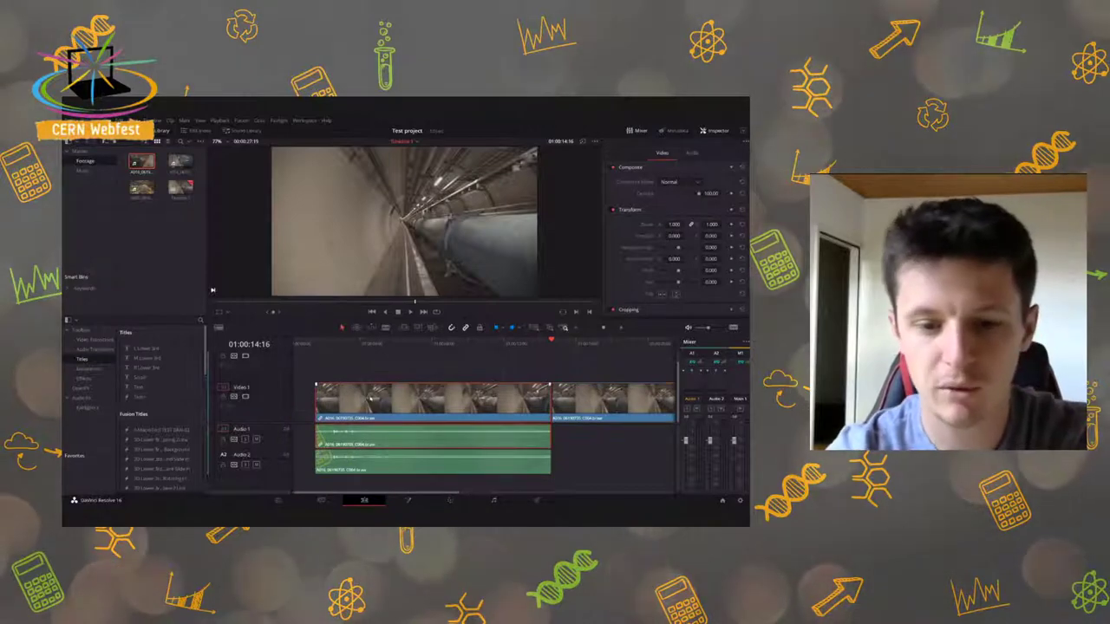
pyautogui.click(374, 344)
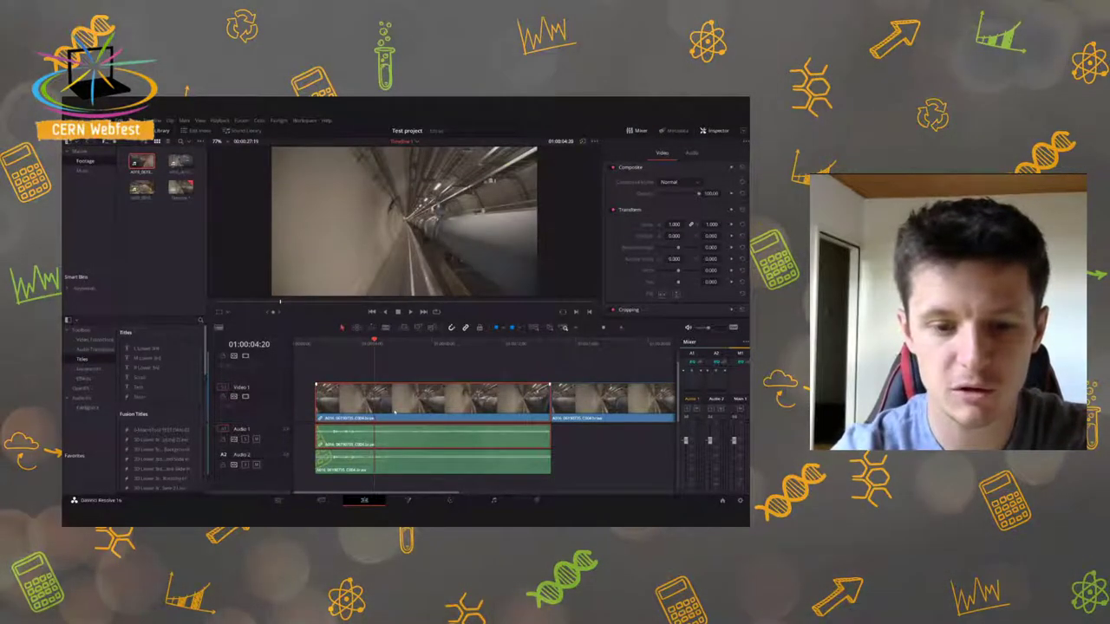
pyautogui.rightClick(395, 414)
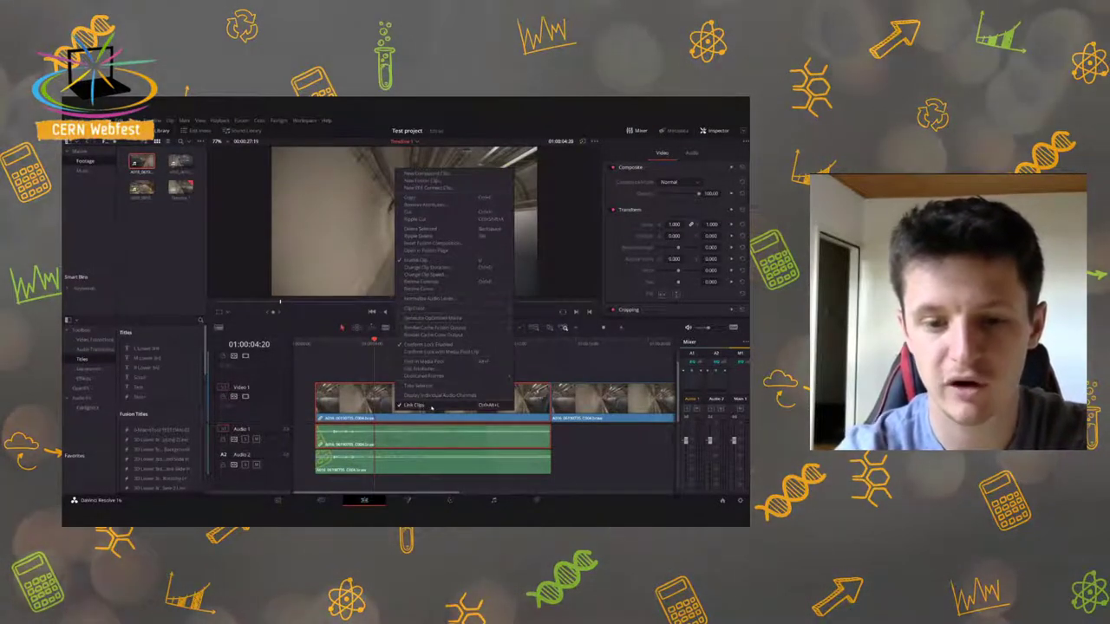
pyautogui.click(431, 407)
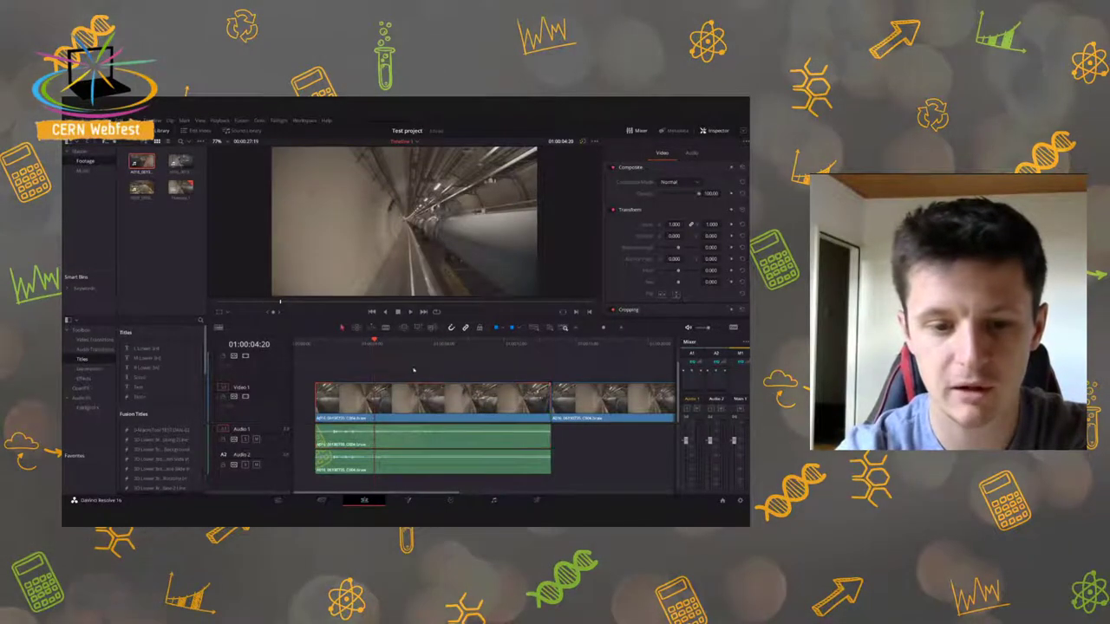
pyautogui.moveTo(355, 408)
pyautogui.mouseDown()
pyautogui.moveTo(337, 409)
pyautogui.moveTo(347, 406)
pyautogui.mouseUp()
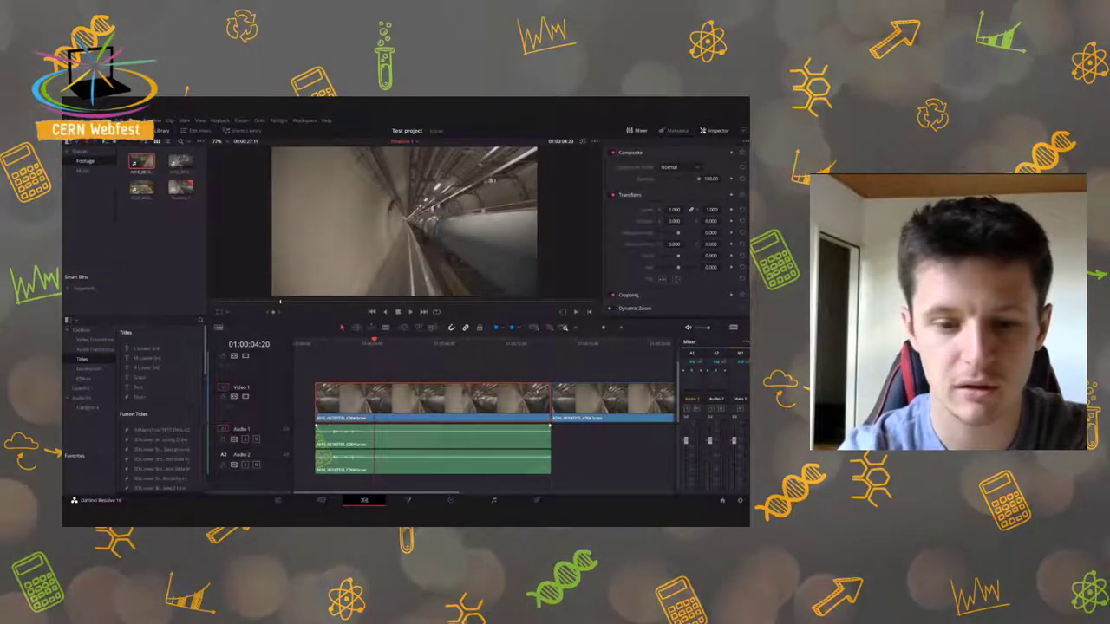
# Link the first clip's video and audio together again
pyautogui.rightClick(414, 400)
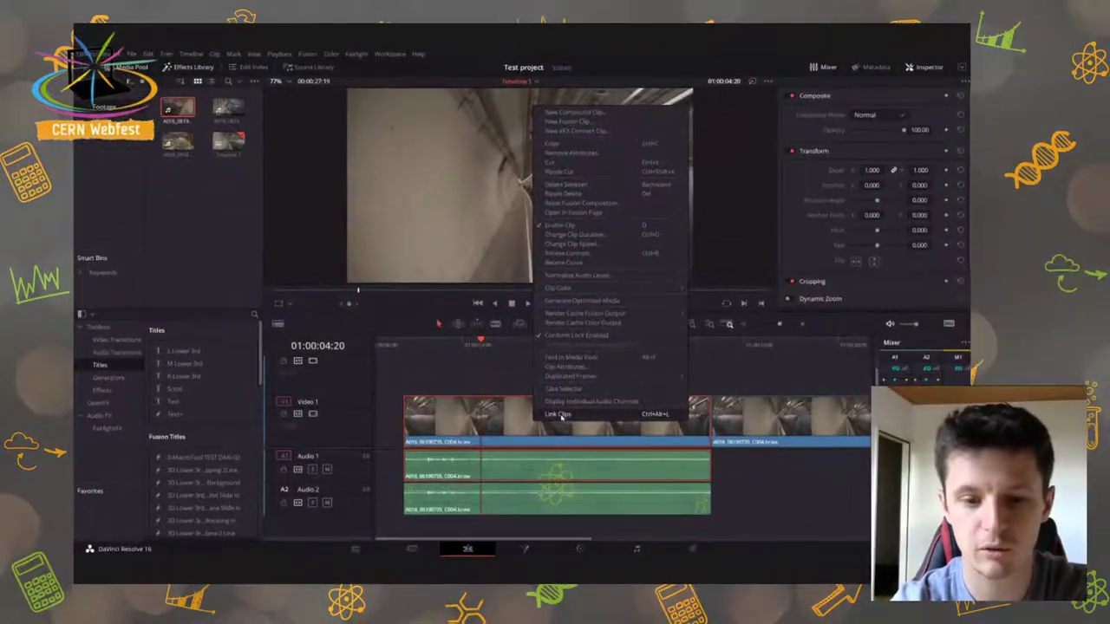
pyautogui.click(559, 415)
pyautogui.moveTo(551, 425)
pyautogui.mouseDown()
pyautogui.moveTo(523, 426)
pyautogui.moveTo(536, 431)
pyautogui.mouseUp()
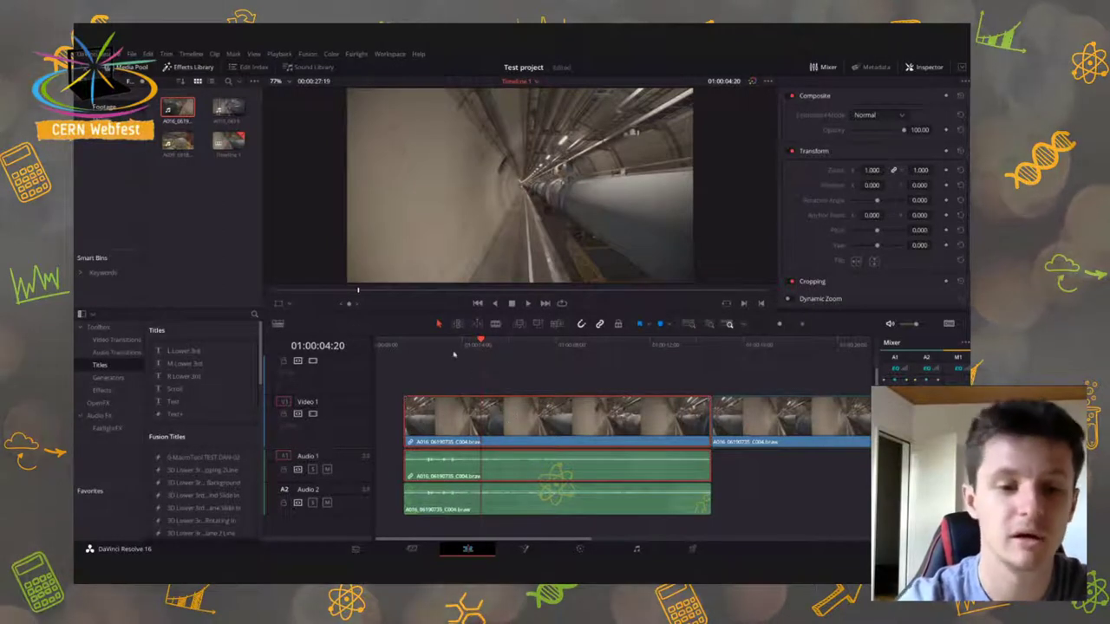
# Try muting both audio tracks and disabling the video track above Video 1, and restore all three tracks
pyautogui.click(450, 357)
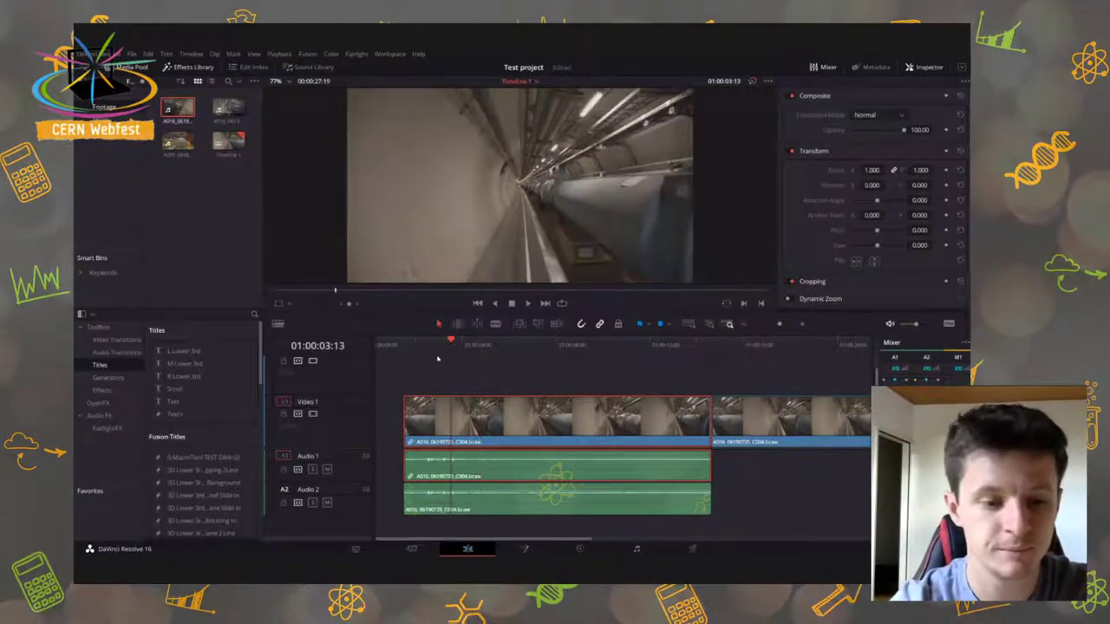
pyautogui.click(326, 469)
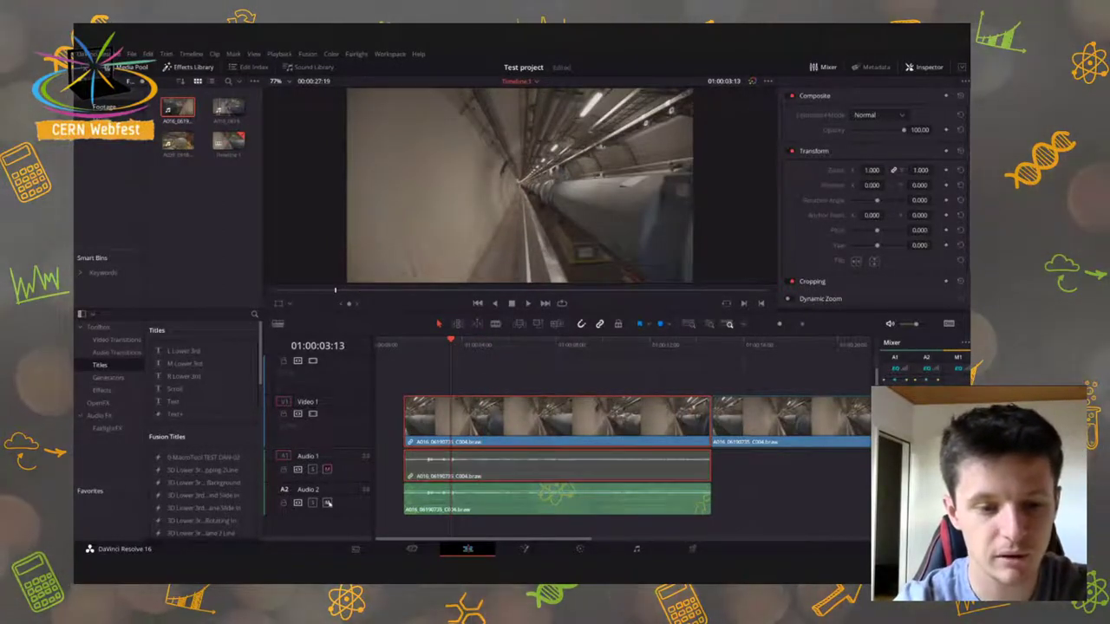
pyautogui.click(327, 502)
pyautogui.click(326, 469)
pyautogui.click(327, 502)
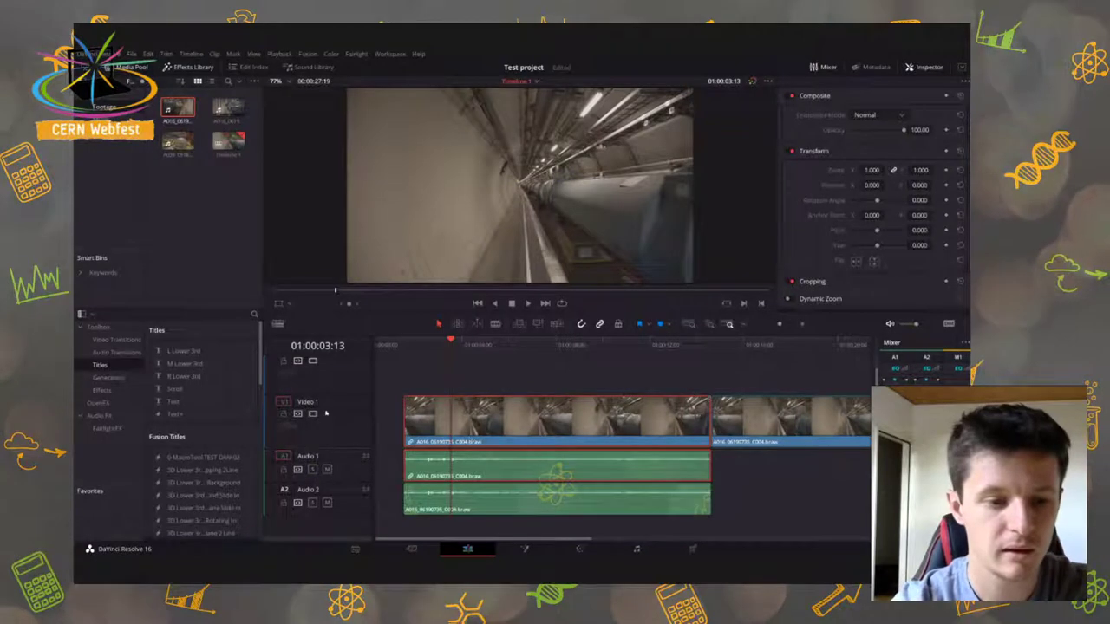
pyautogui.click(313, 362)
pyautogui.click(313, 362)
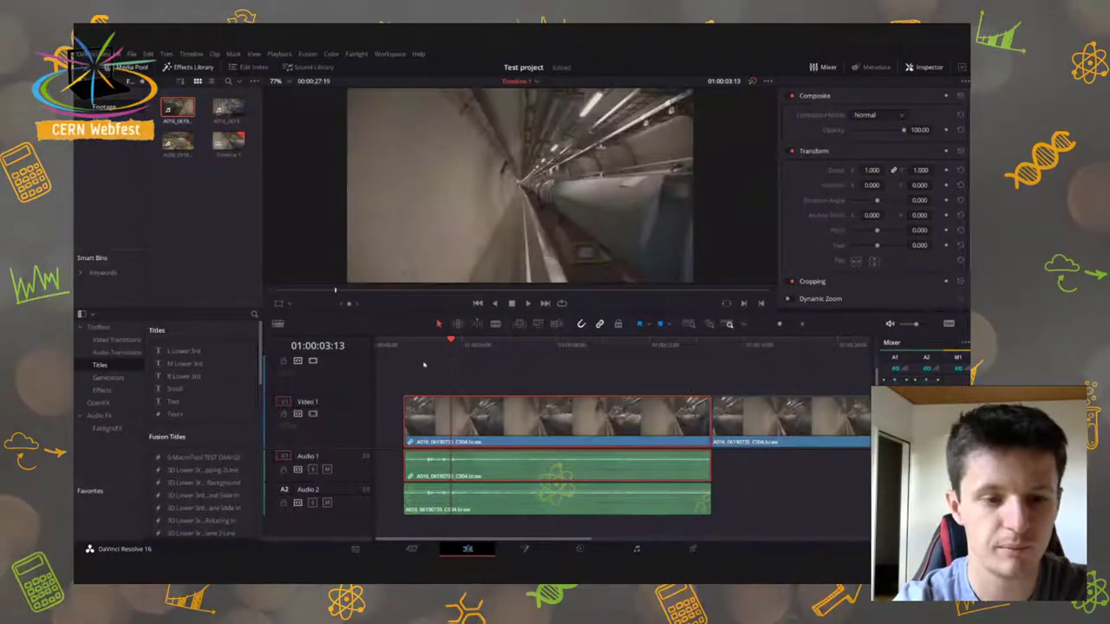
# Play through the cut between the first and second clips
pyautogui.click(471, 345)
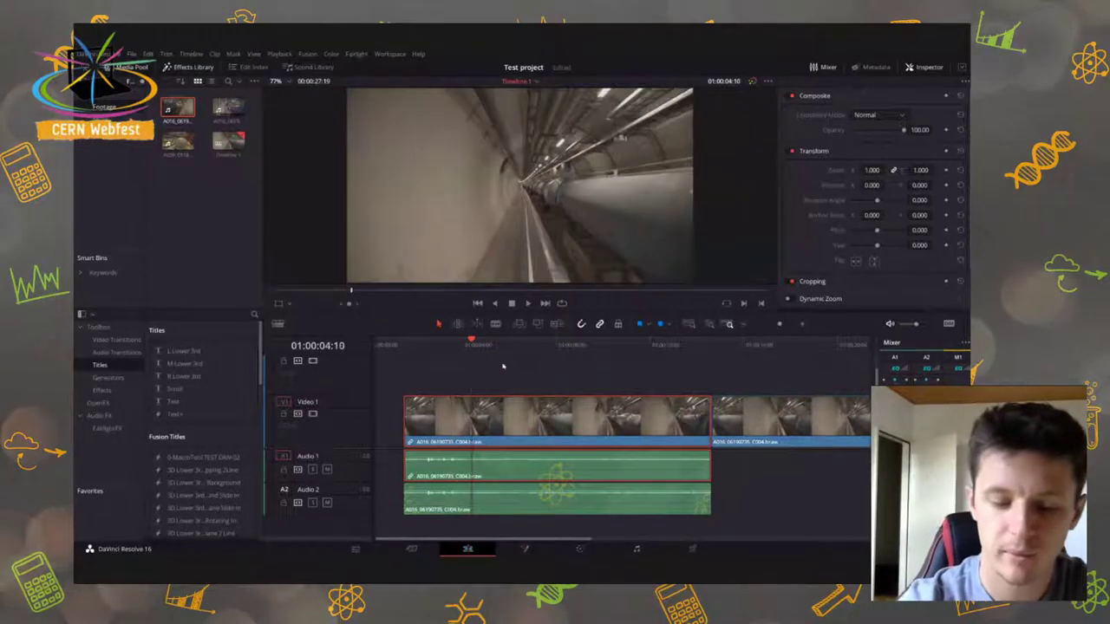
pyautogui.moveTo(709, 401); pyautogui.dragTo(672, 399)
pyautogui.click(651, 347)
pyautogui.press('space')
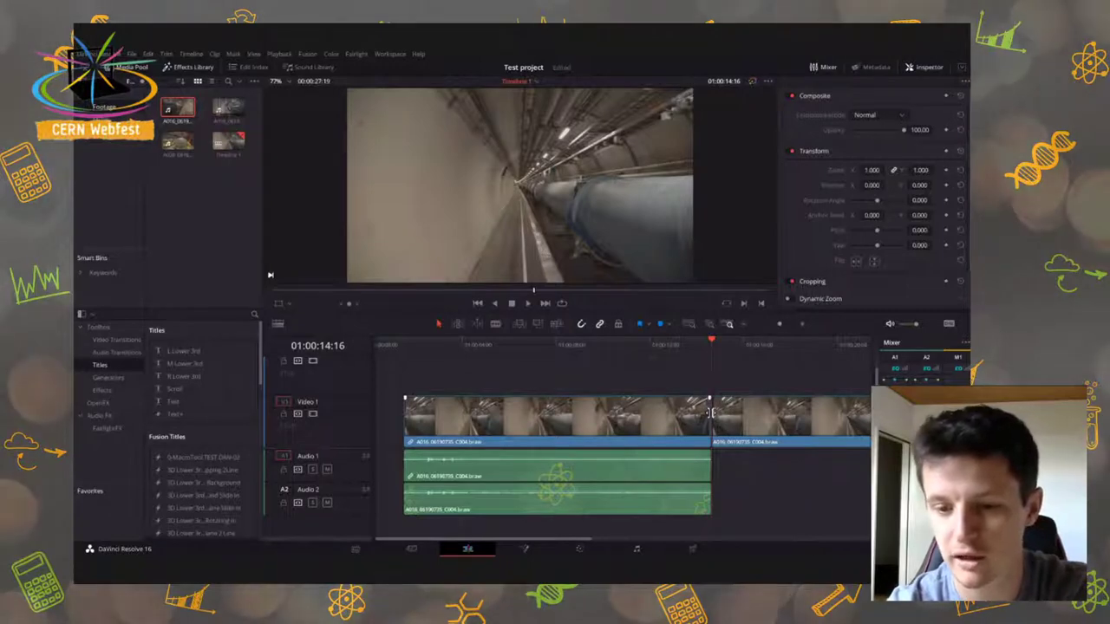
# Add a 25-frame Cross Dissolve at the cut between the two clips and play the transition
pyautogui.rightClick(711, 417)
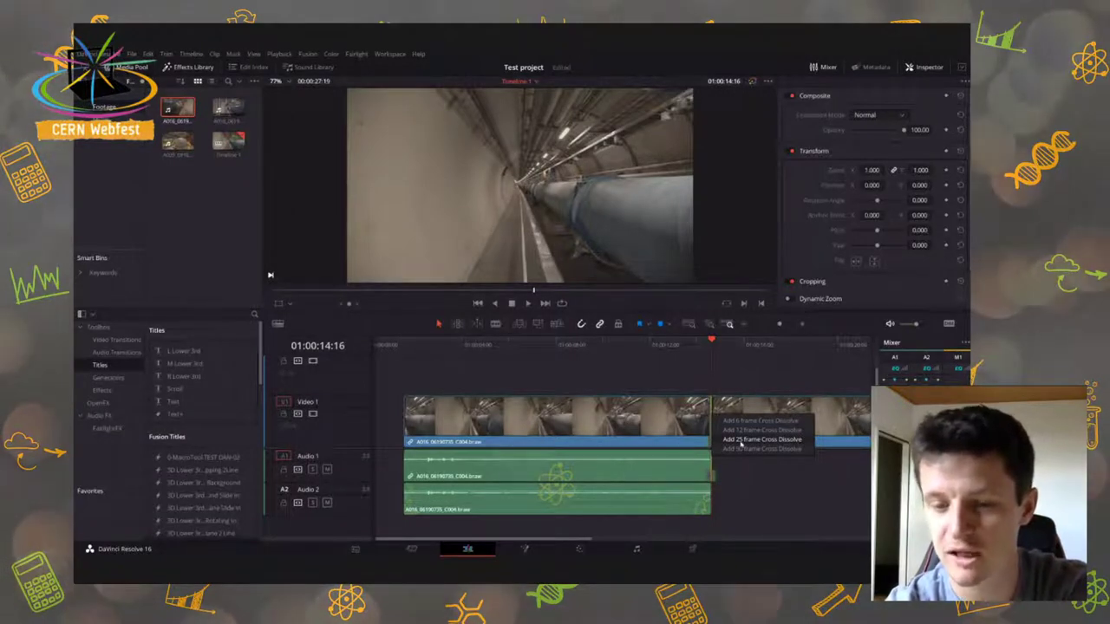
pyautogui.click(742, 444)
pyautogui.click(687, 347)
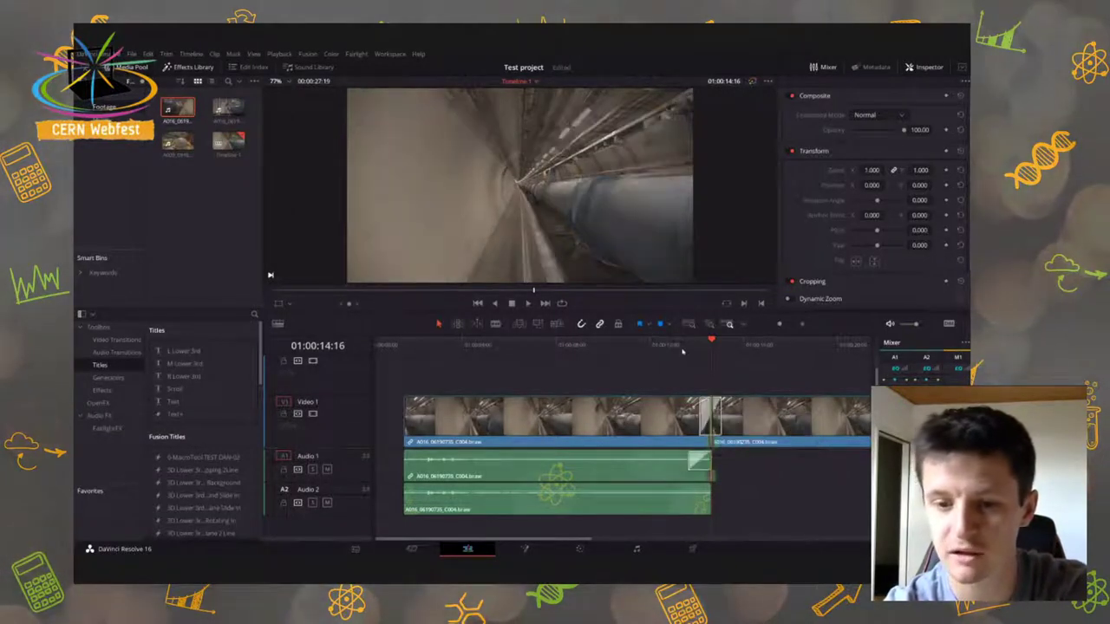
pyautogui.press('space')
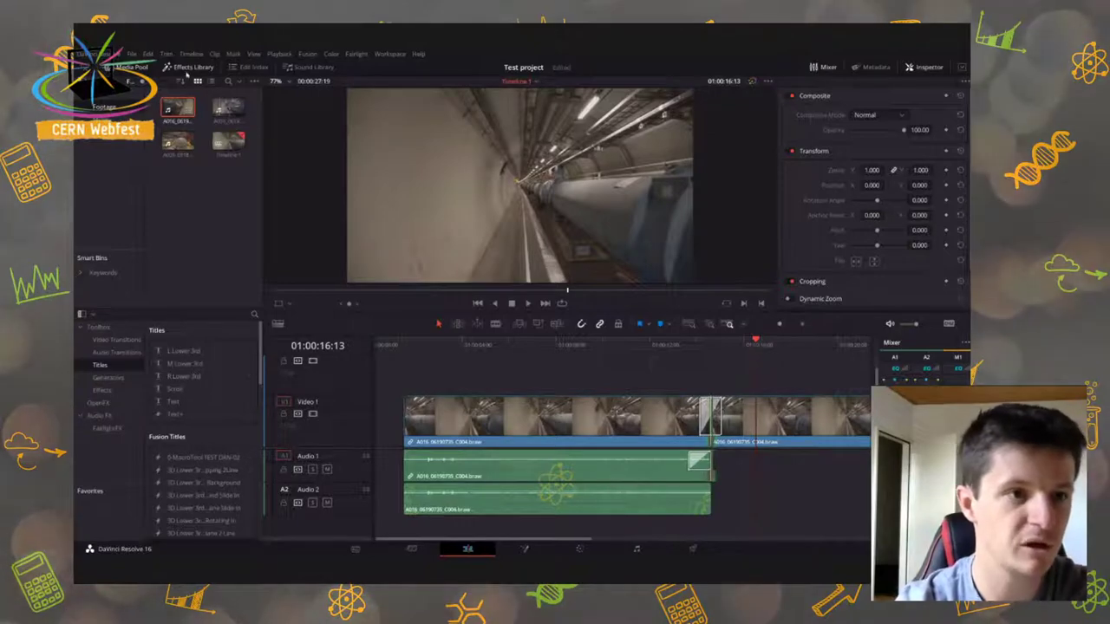
# Show the Video Transitions in the effects library and undo the Cross Dissolve between the clips
pyautogui.scroll(-1, 172, 391)
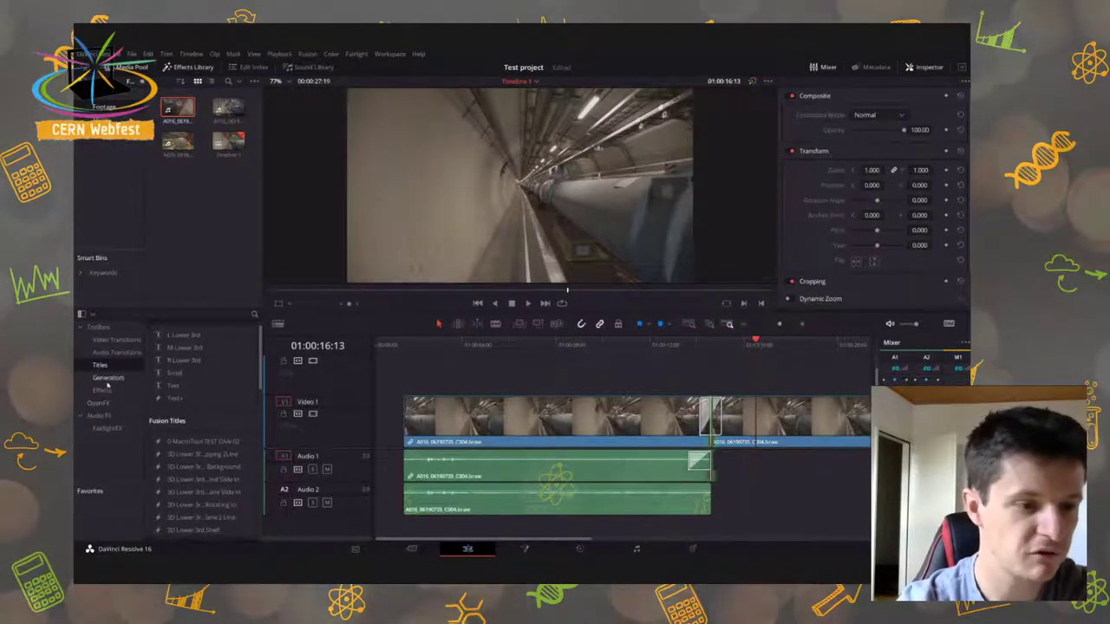
pyautogui.click(116, 343)
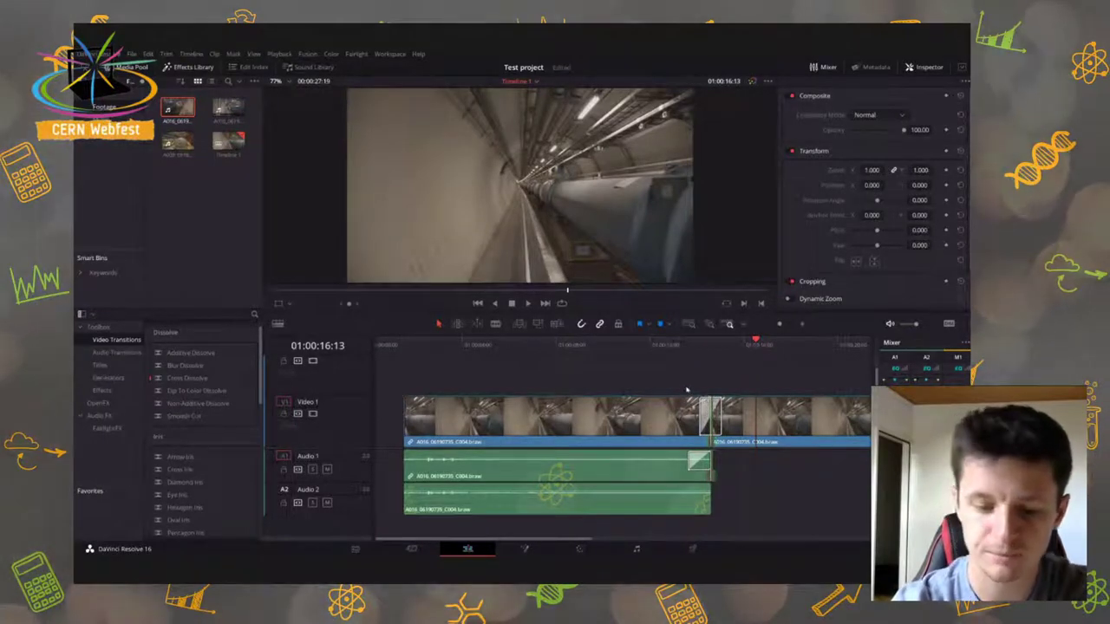
pyautogui.hotkey('ctrl', 'z')
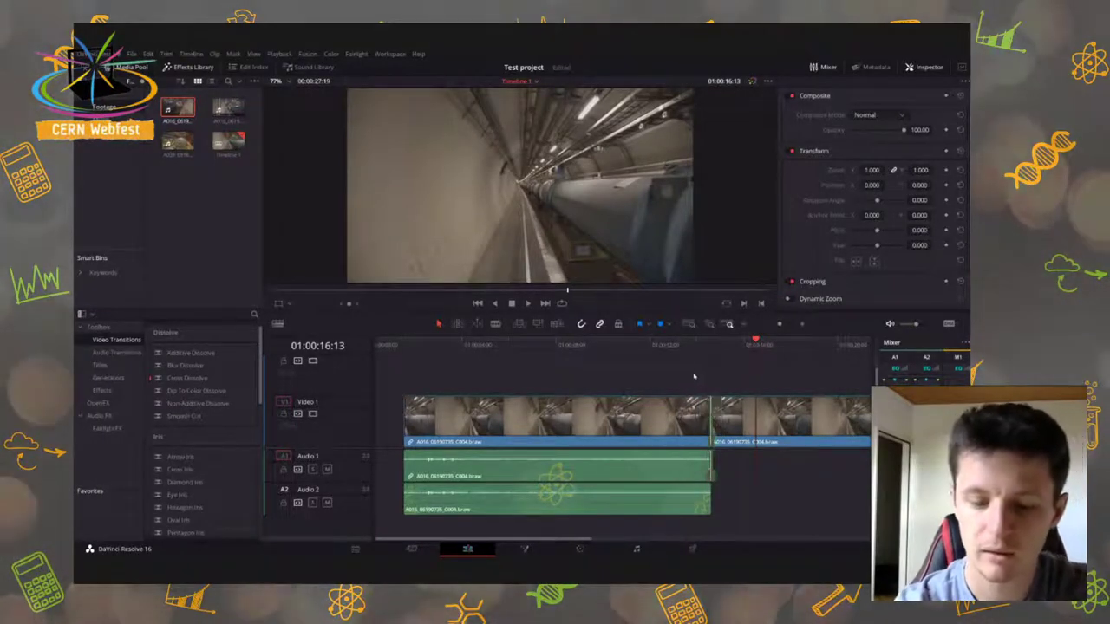
pyautogui.scroll(-3, 694, 376)
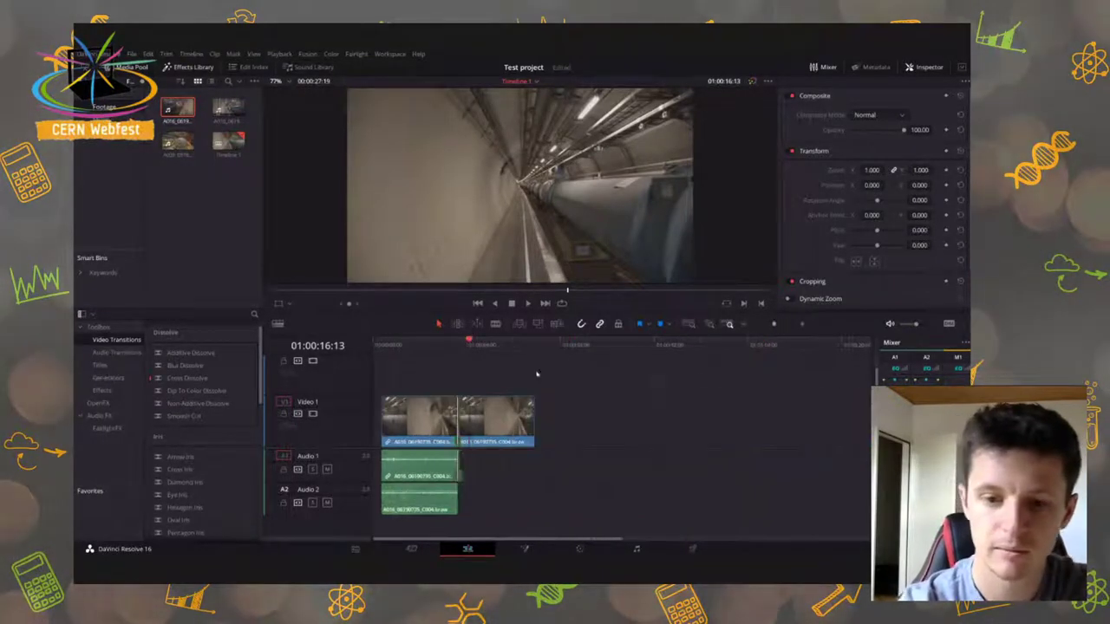
pyautogui.click(490, 346)
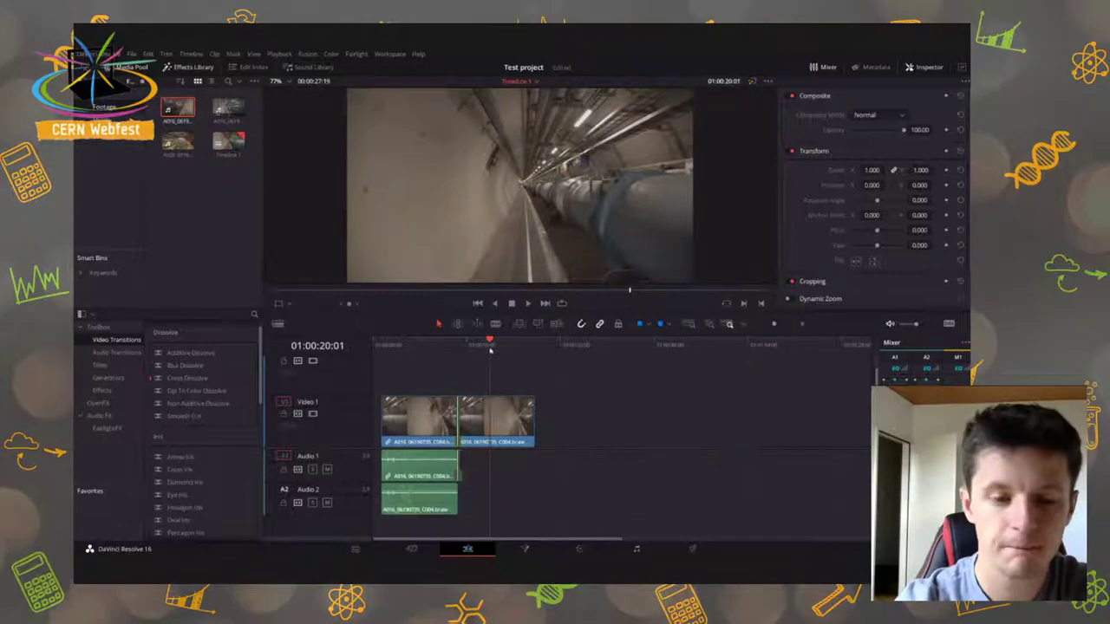
pyautogui.click(437, 344)
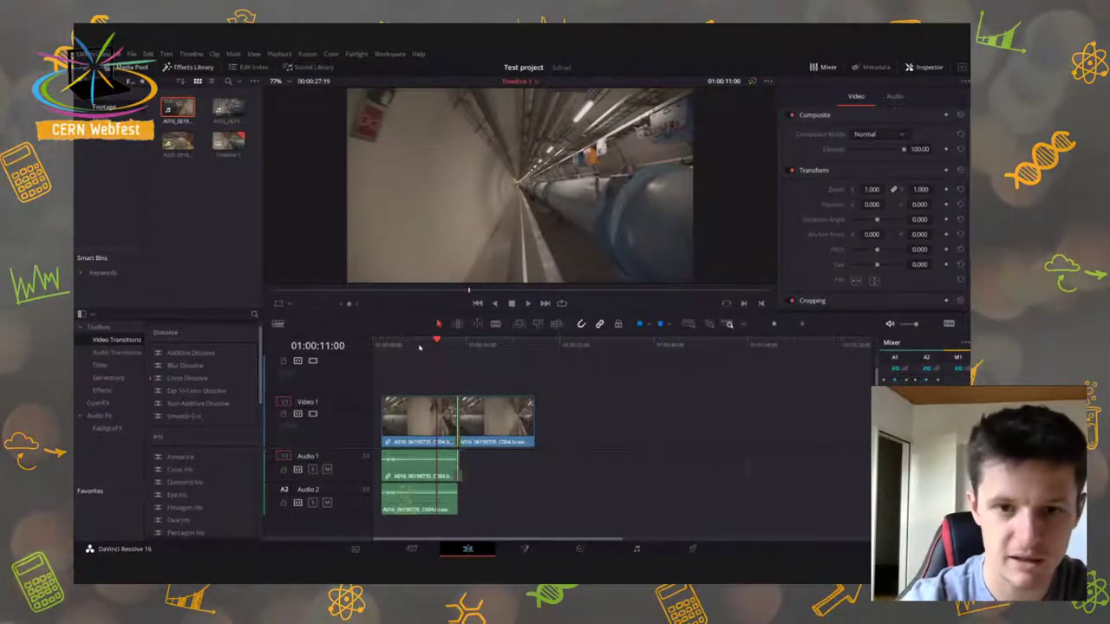
pyautogui.moveTo(817, 249)
pyautogui.mouseDown()
pyautogui.moveTo(846, 248)
pyautogui.moveTo(818, 247)
pyautogui.mouseUp()
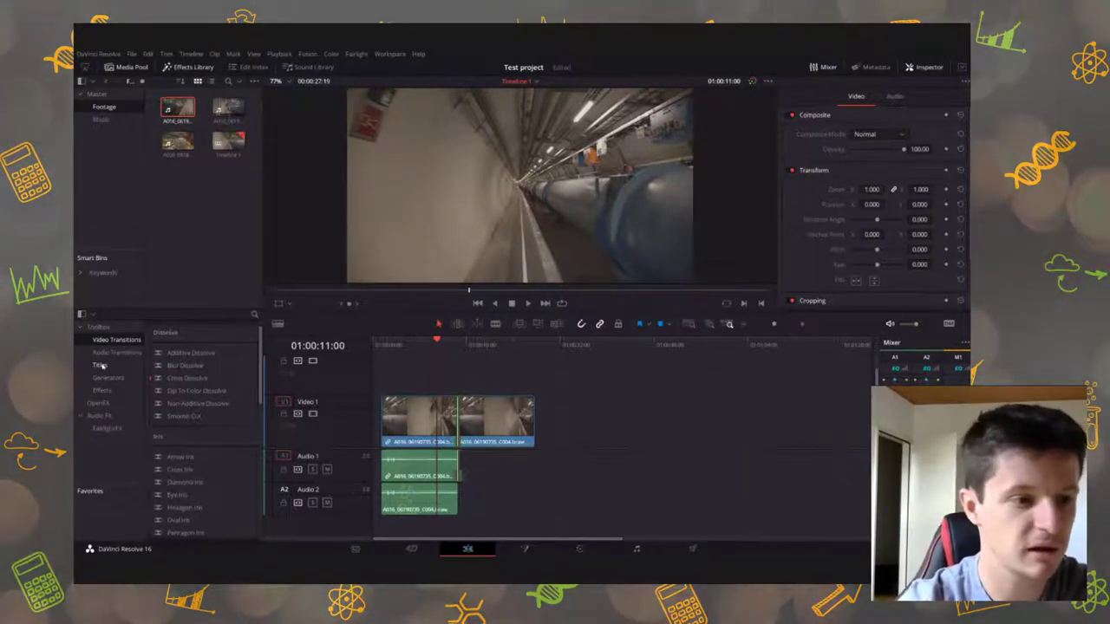
# Add a Text title on a new video track above the first clip and select it with the playhead at 01:00:09:20
pyautogui.click(101, 365)
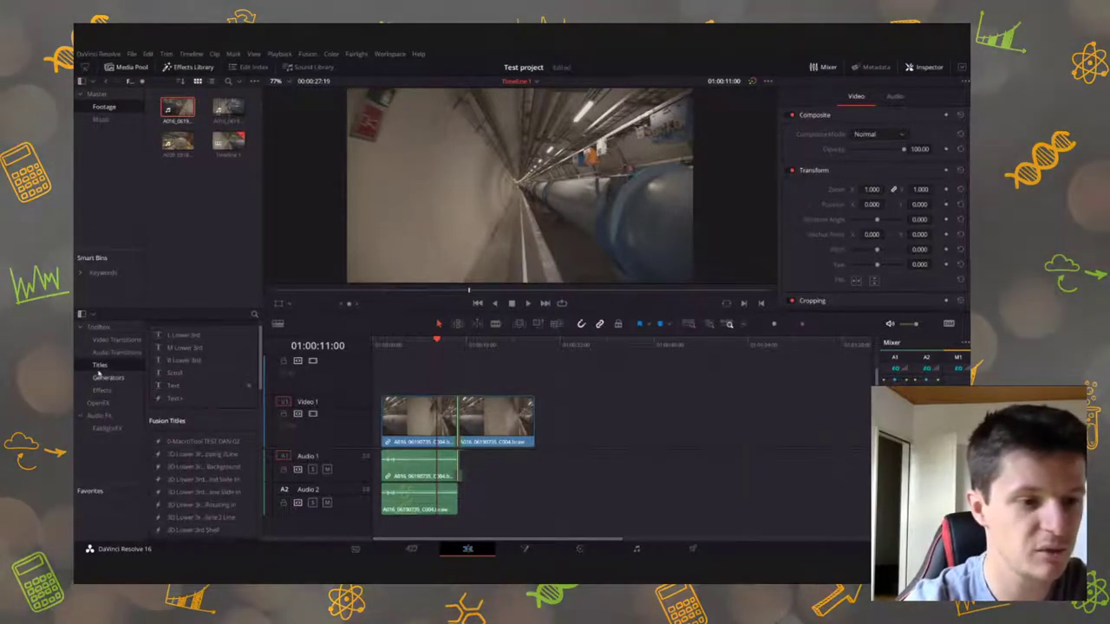
pyautogui.click(192, 67)
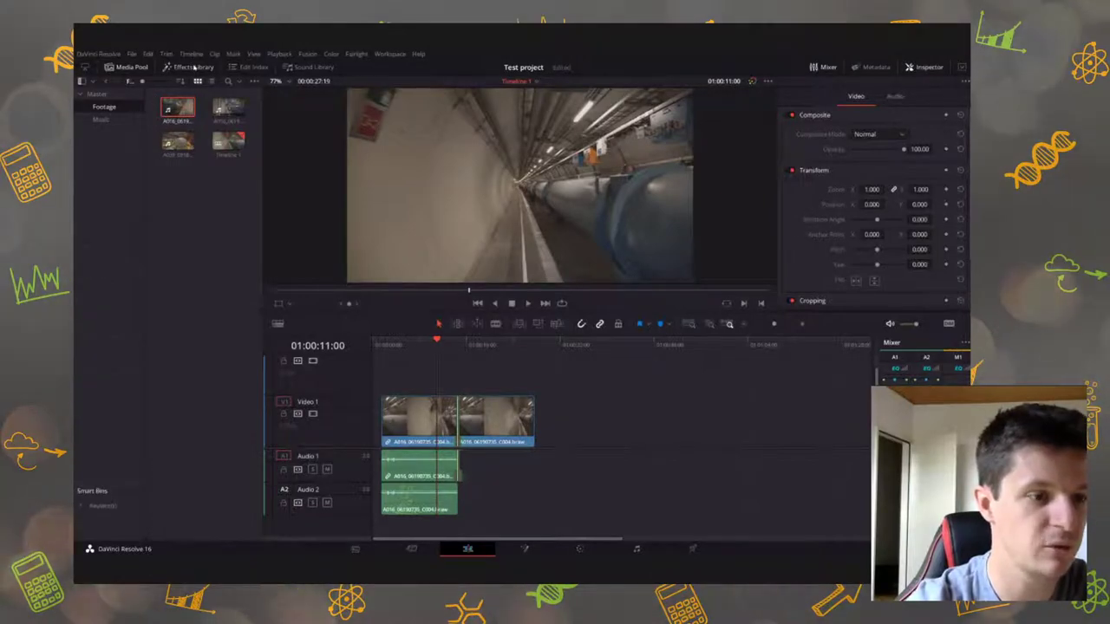
pyautogui.click(192, 67)
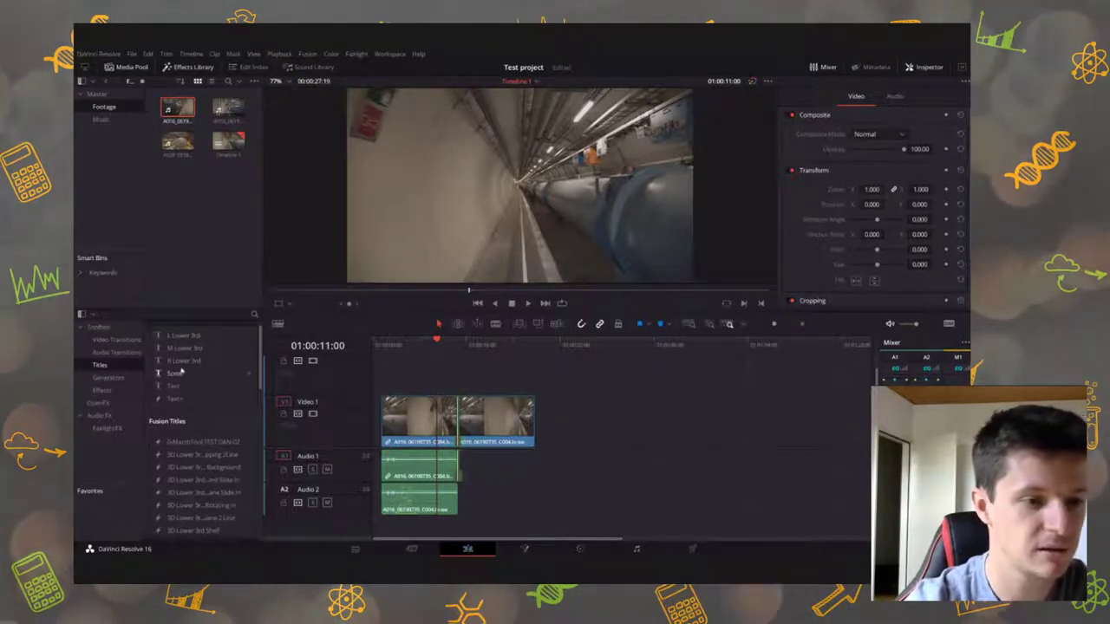
pyautogui.moveTo(263, 391); pyautogui.dragTo(431, 373)
pyautogui.click(434, 369)
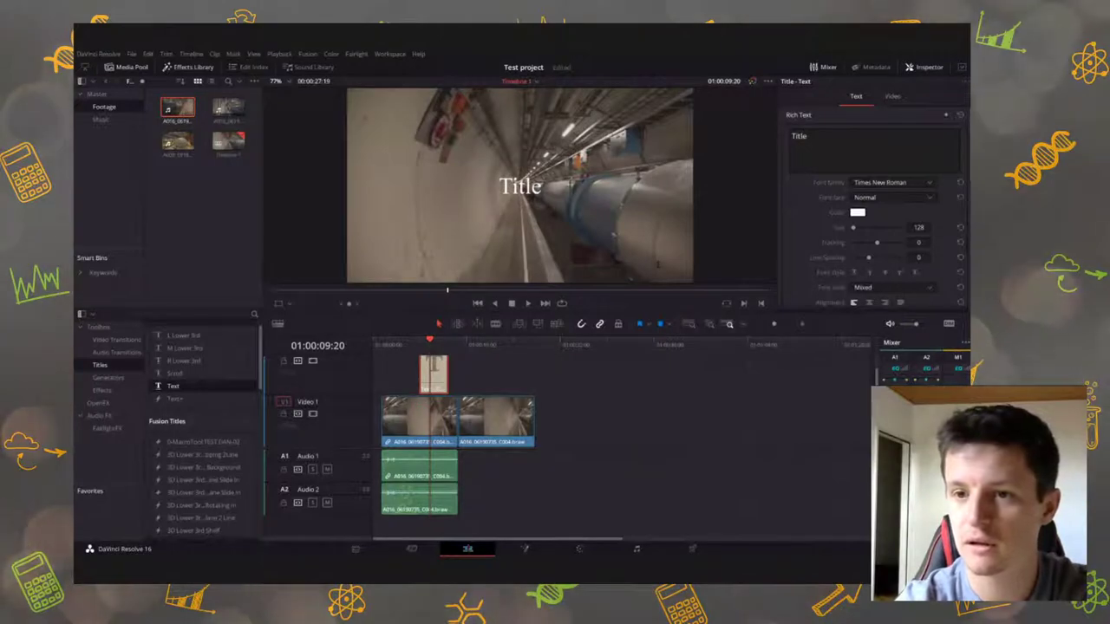
# Highlight the title's Rich Text, look through its text settings, and reselect the title clip with the playhead at 01:00:09:22
pyautogui.doubleClick(799, 136)
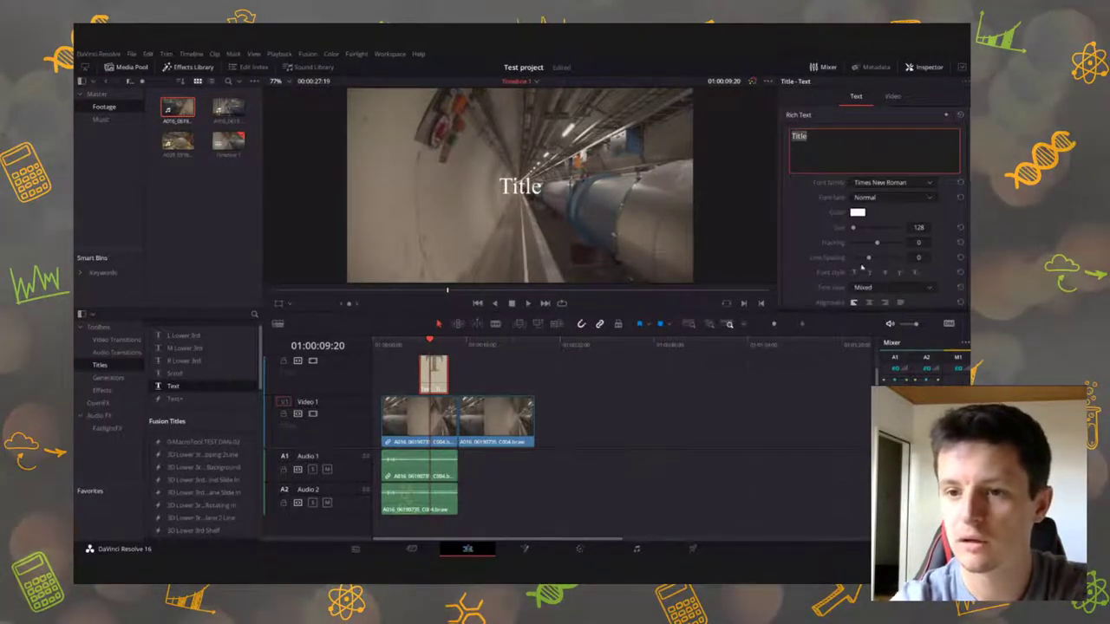
pyautogui.scroll(-2, 864, 265)
pyautogui.scroll(2, 853, 243)
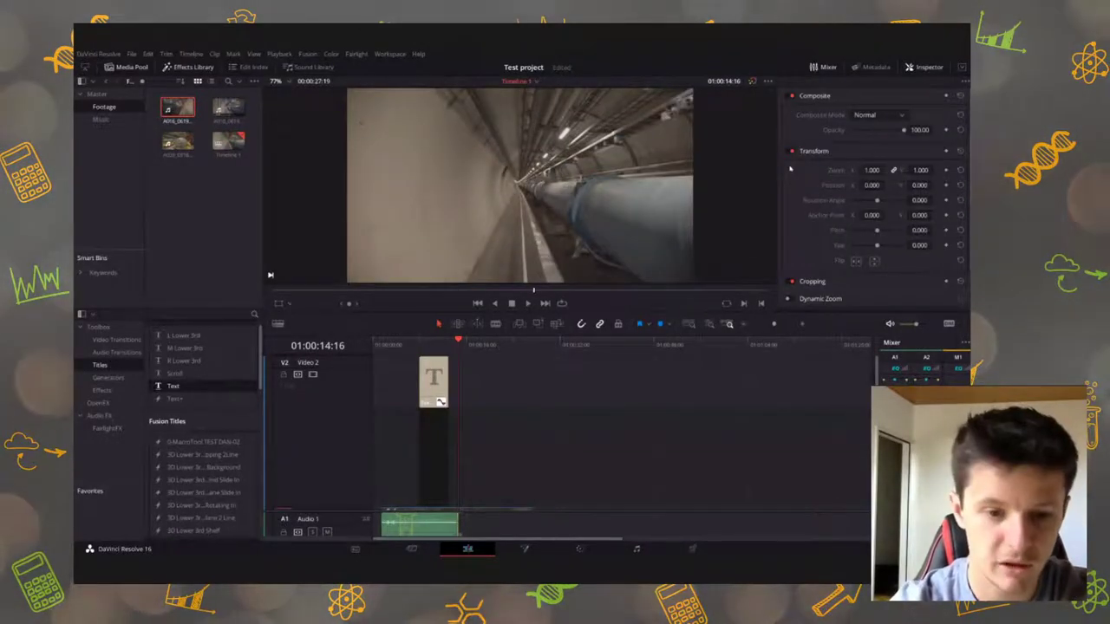
pyautogui.click(434, 381)
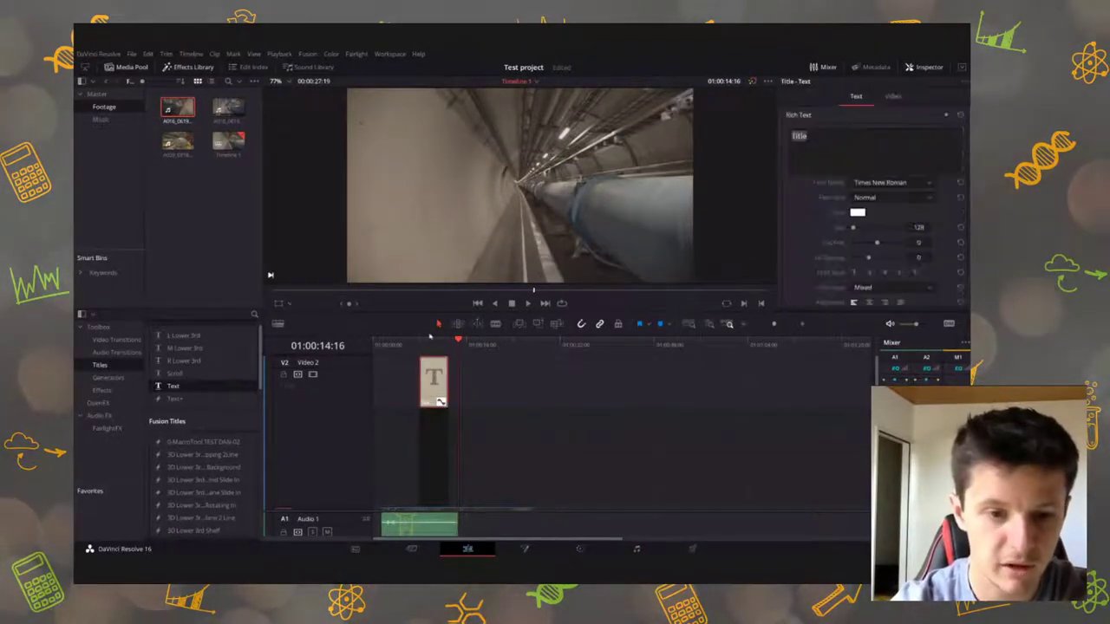
pyautogui.click(431, 344)
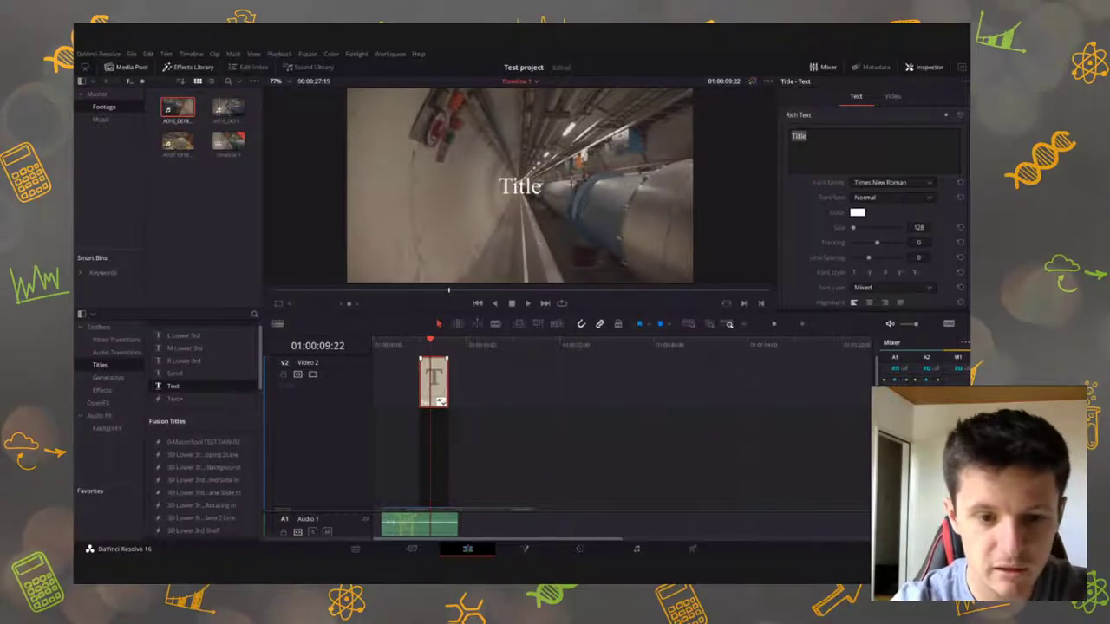
# Replace the title's text with CERN and set its font family to Verdana
pyautogui.hotkey('ctrl', 'z')
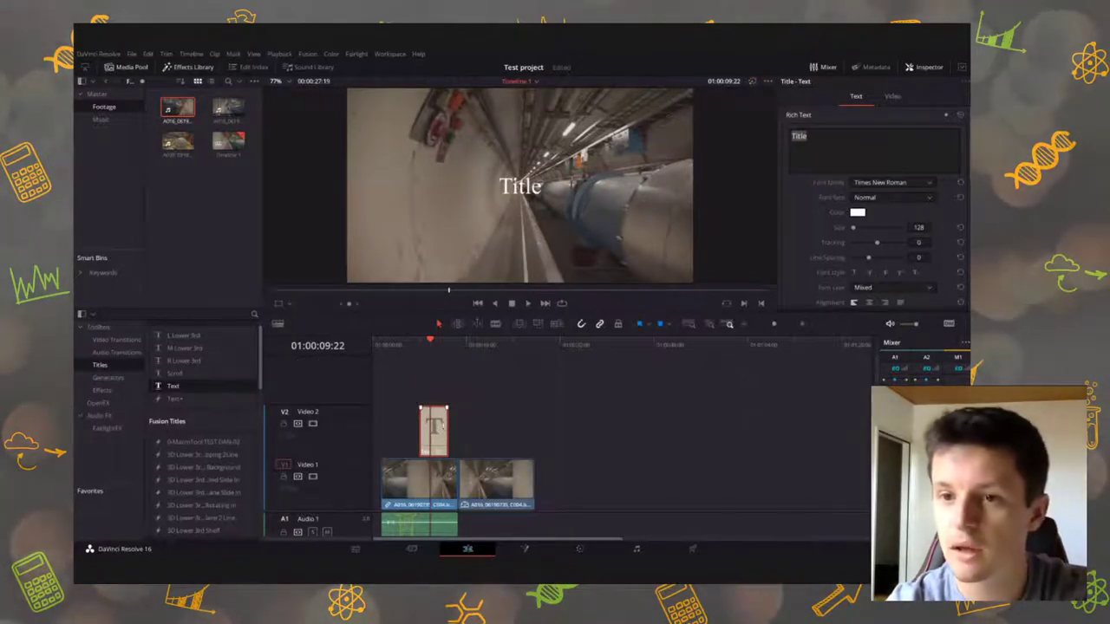
pyautogui.click(814, 151)
pyautogui.write('CERN')
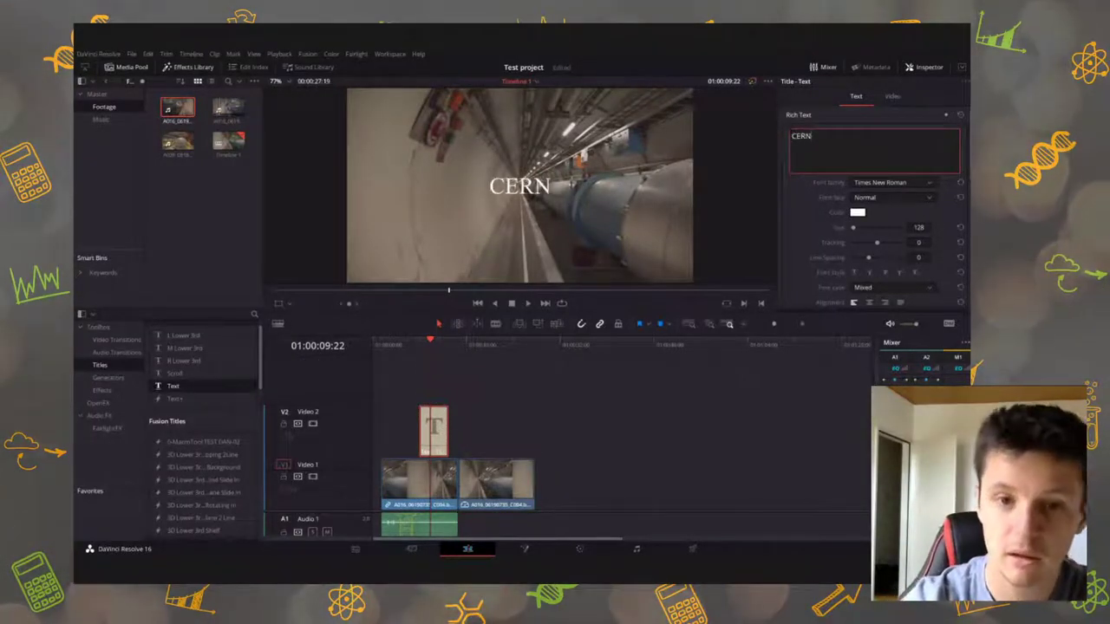
pyautogui.click(884, 184)
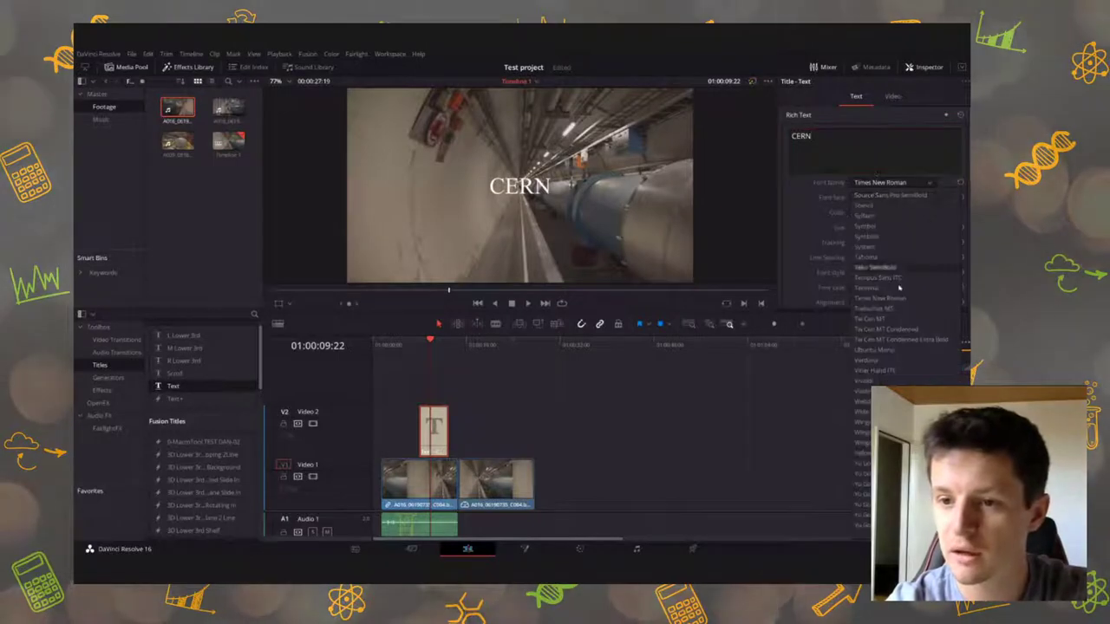
pyautogui.click(898, 354)
# Set the title's size to 231 and look through its drop shadow, stroke and background settings
pyautogui.scroll(-1, 883, 275)
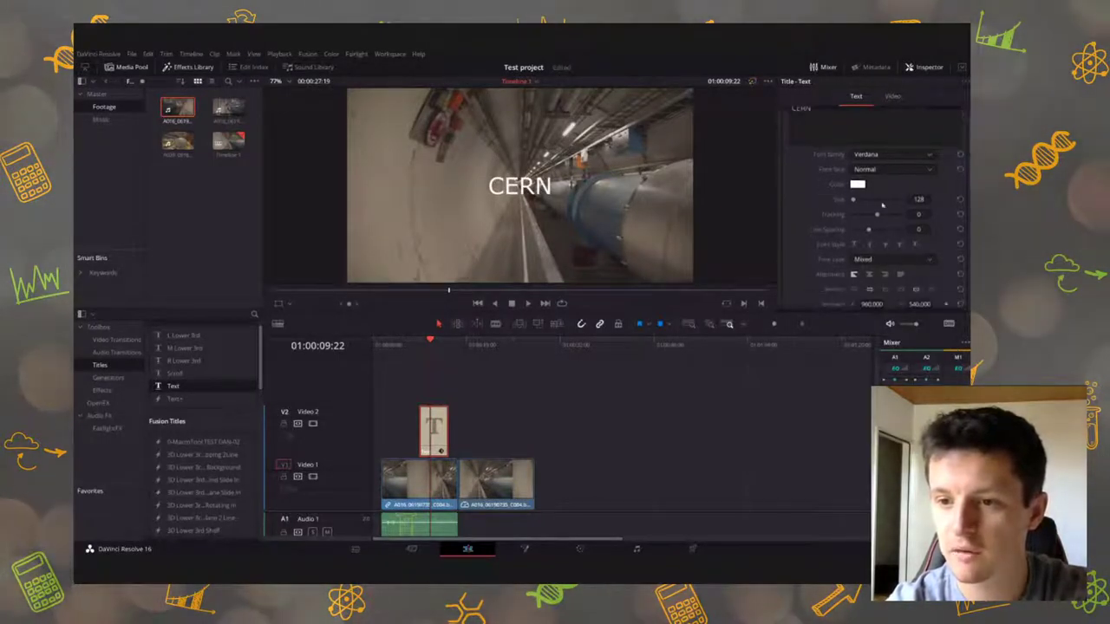
pyautogui.moveTo(853, 199)
pyautogui.mouseDown()
pyautogui.moveTo(876, 198)
pyautogui.moveTo(851, 199)
pyautogui.mouseUp()
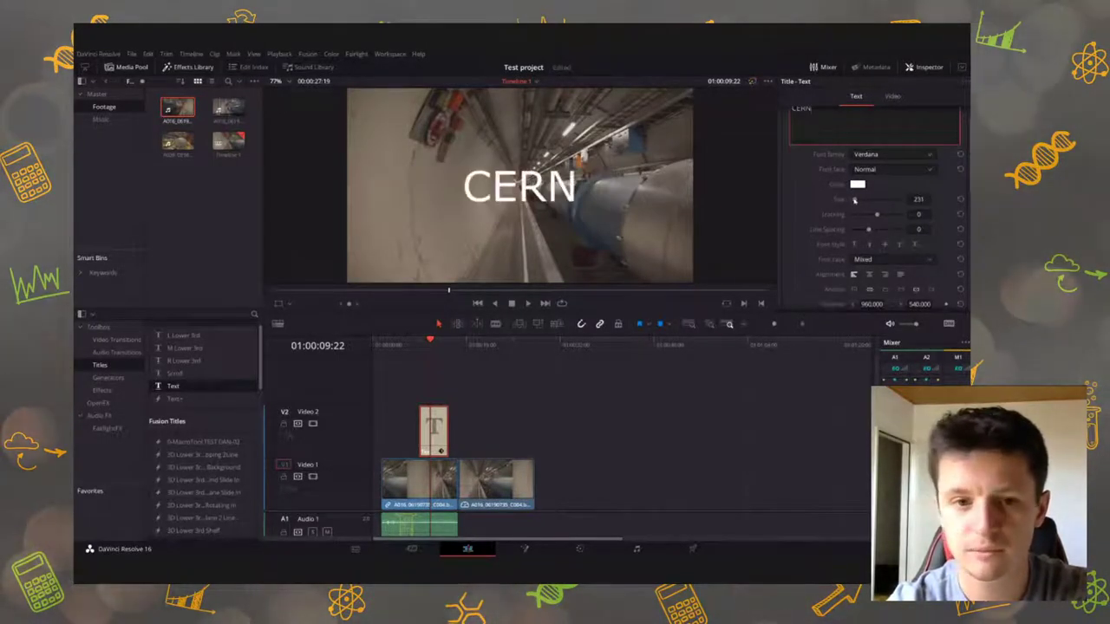
pyautogui.scroll(-10, 846, 217)
pyautogui.scroll(-3, 840, 234)
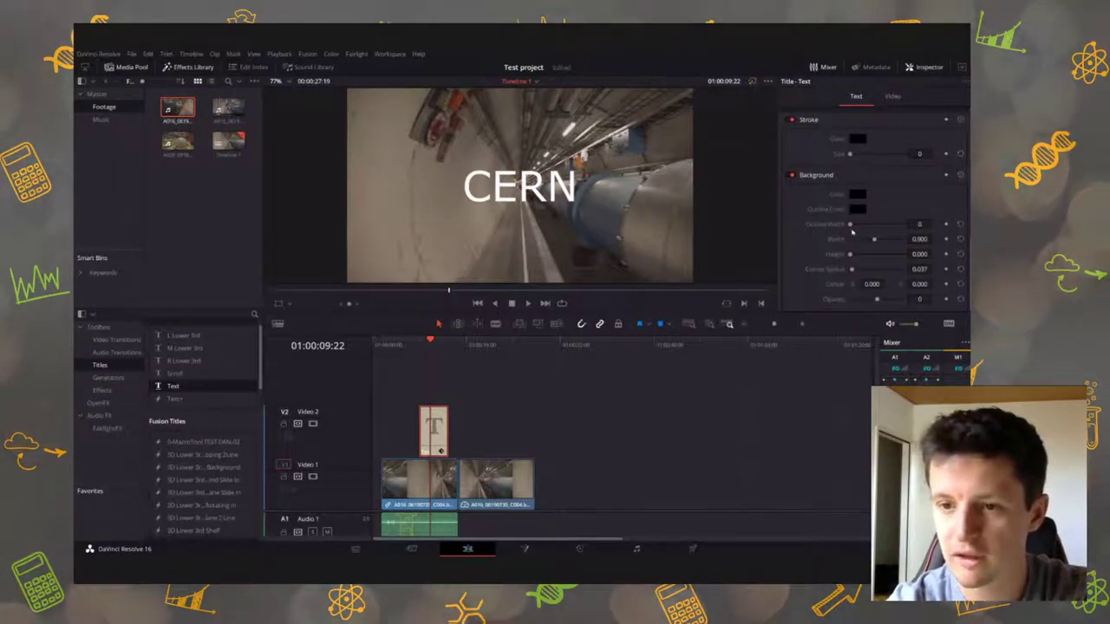
pyautogui.moveTo(850, 225); pyautogui.dragTo(853, 225)
pyautogui.scroll(7, 847, 215)
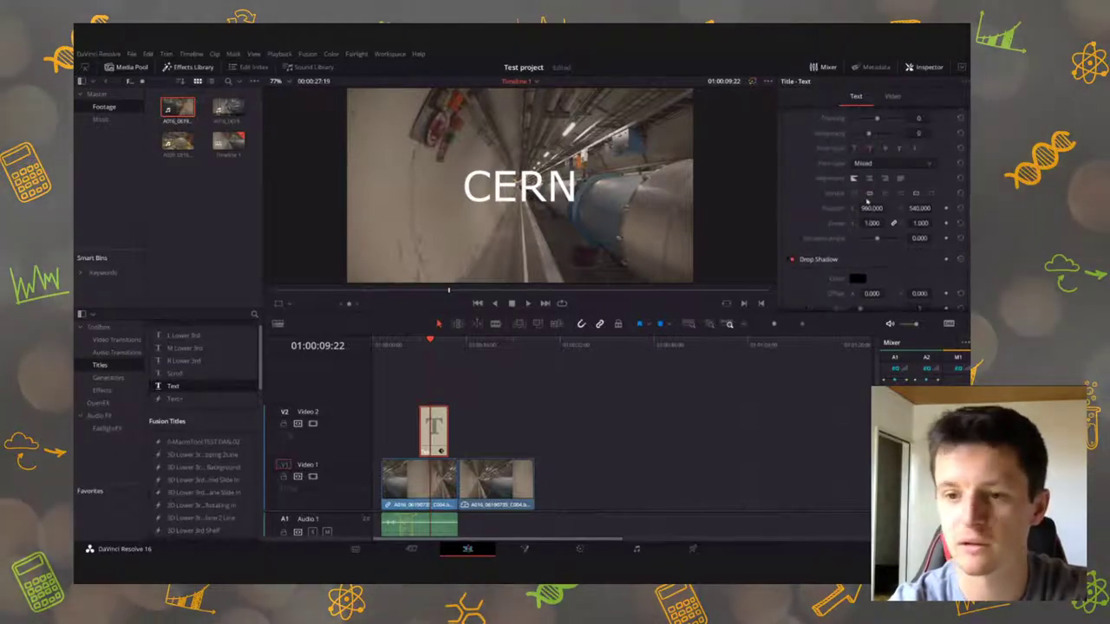
pyautogui.scroll(5, 860, 173)
pyautogui.scroll(2, 869, 204)
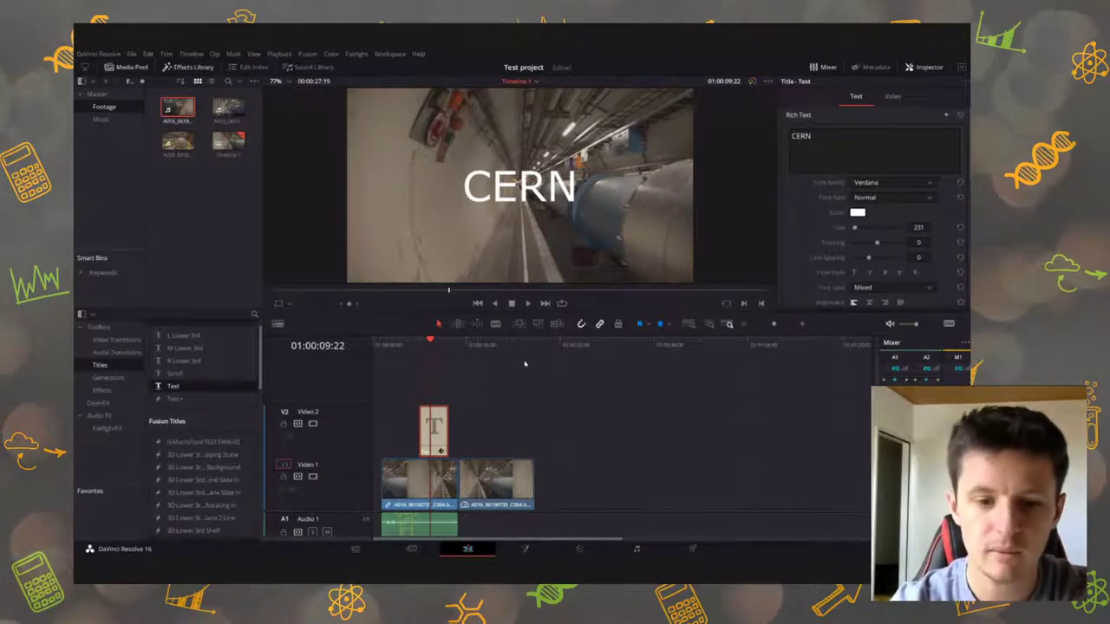
# Delete the CERN title from the Video 2 track
pyautogui.hotkey('ctrl', 'z')
pyautogui.hotkey('ctrl', 'shift', 'z')
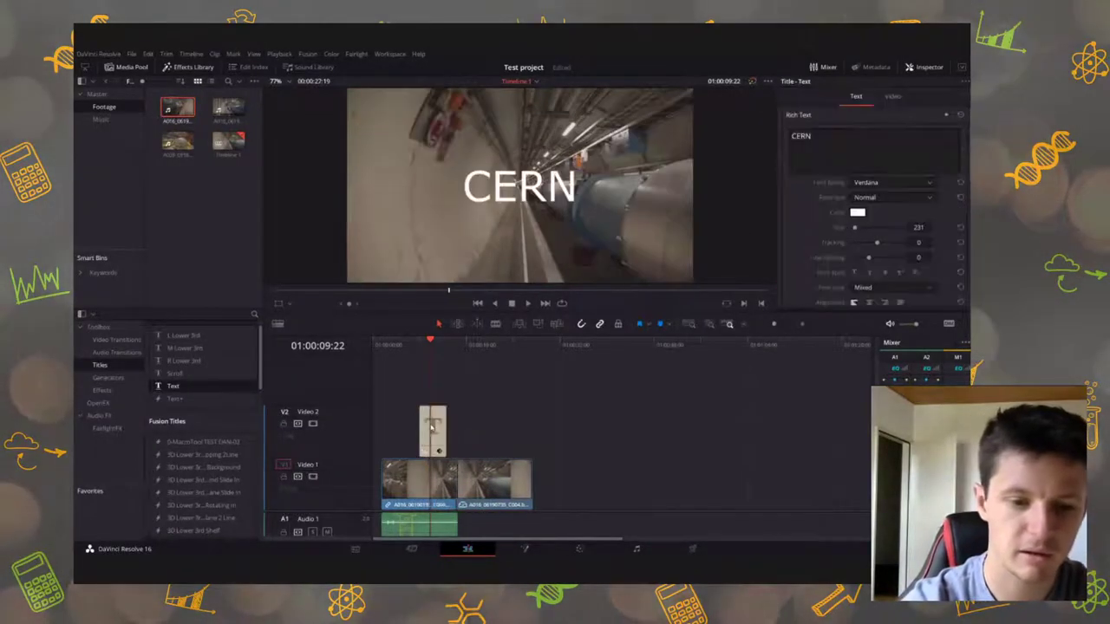
pyautogui.moveTo(431, 427); pyautogui.dragTo(572, 450)
pyautogui.press('Delete')
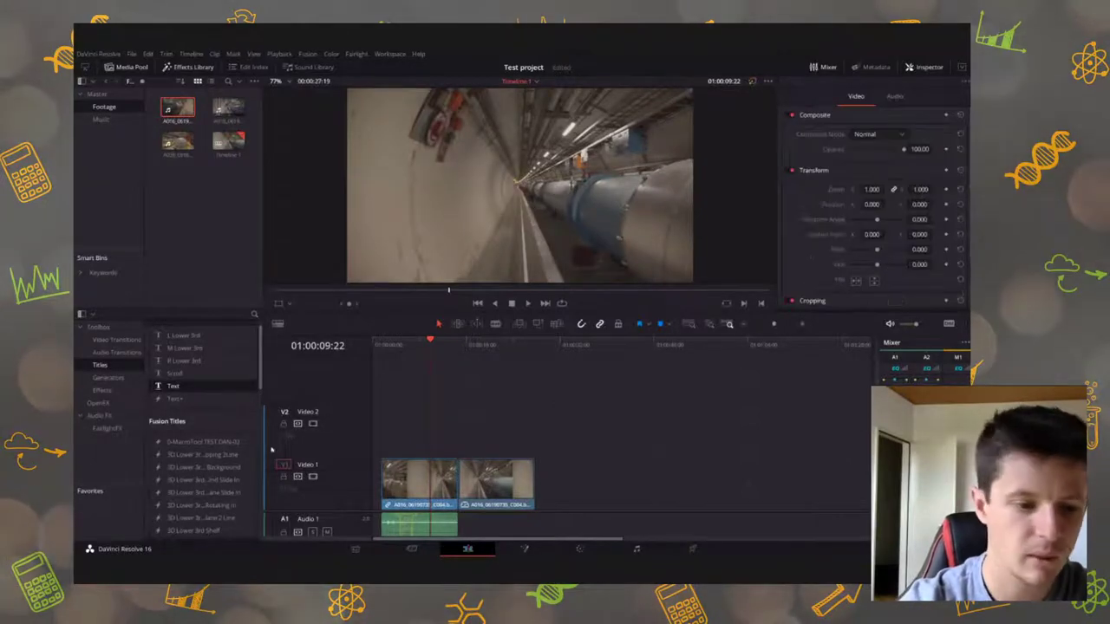
# Add a Subtitle from the titles library on a new subtitle track above the first clip
pyautogui.scroll(1, 217, 377)
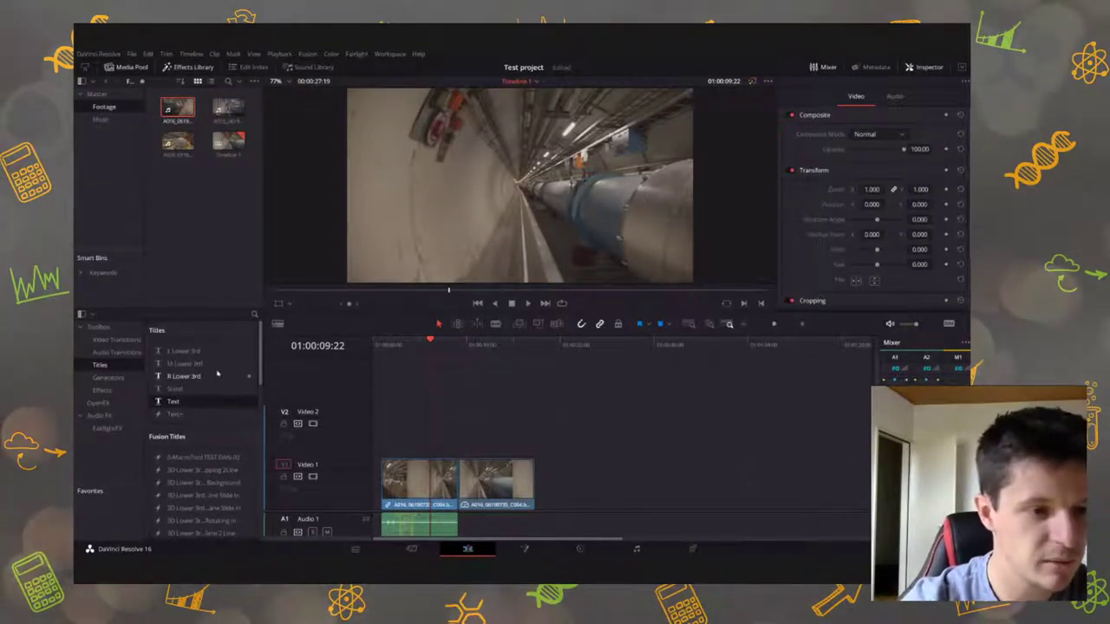
pyautogui.scroll(-5, 217, 377)
pyautogui.scroll(-5, 211, 416)
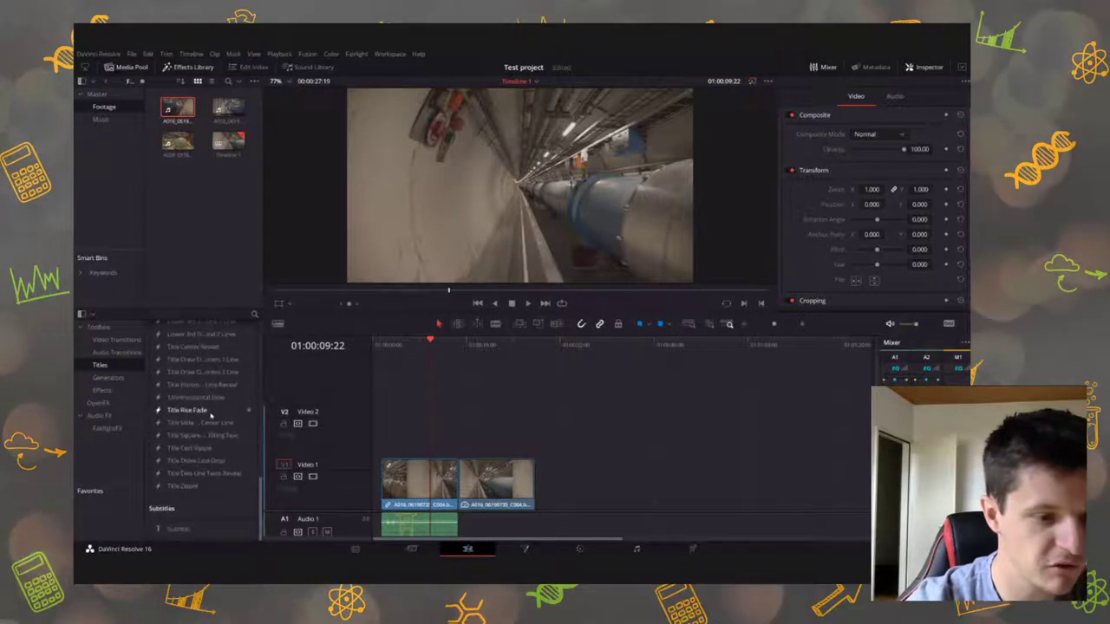
pyautogui.moveTo(190, 529); pyautogui.dragTo(420, 366)
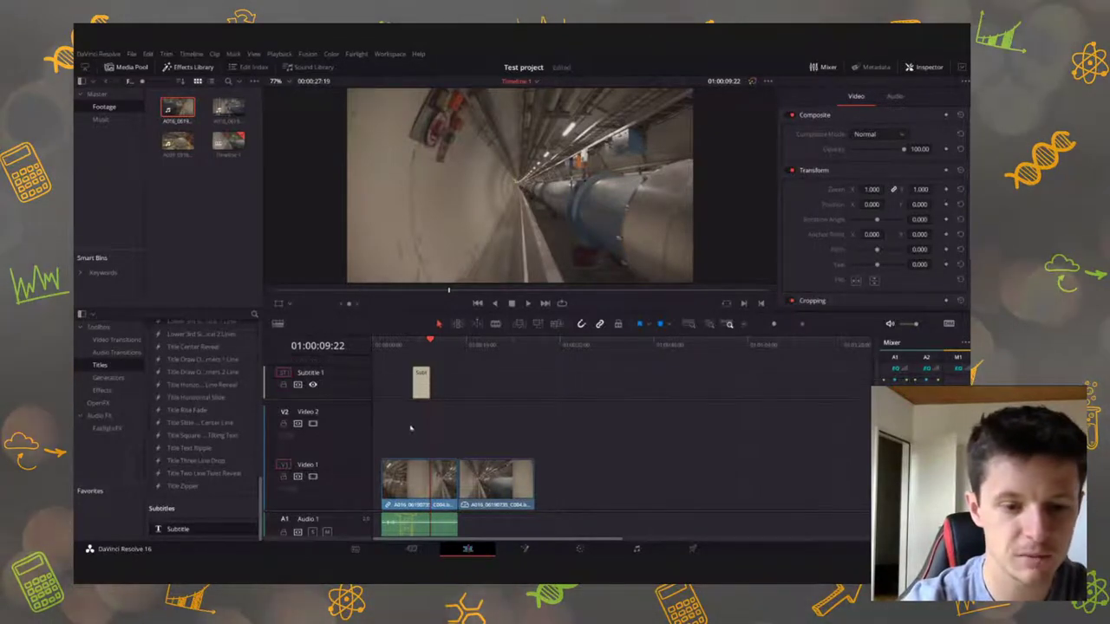
pyautogui.scroll(-2, 521, 460)
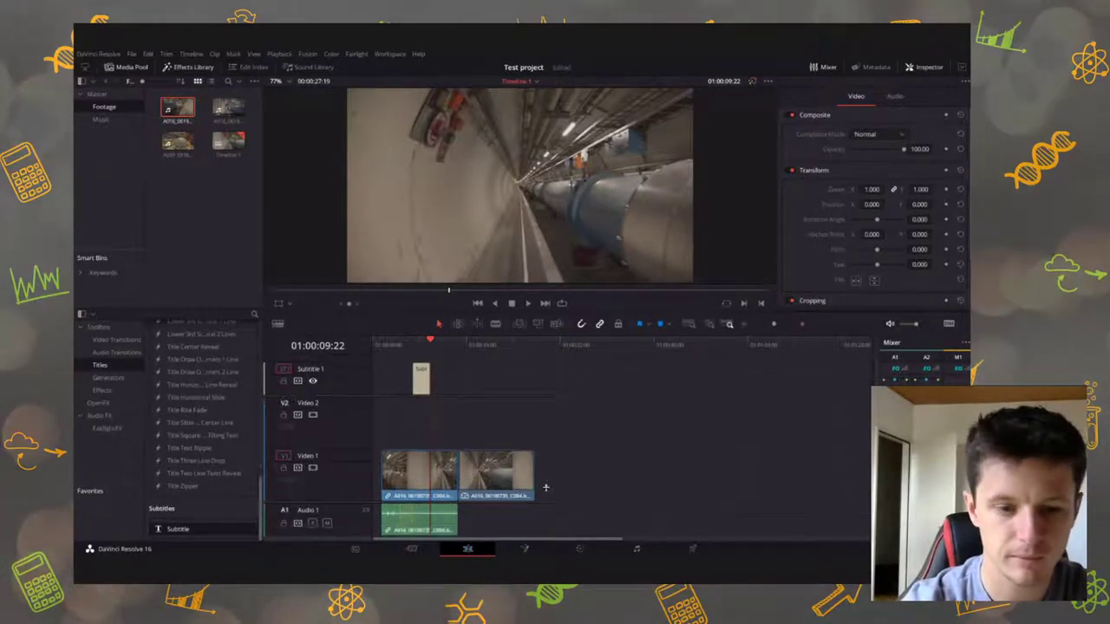
# Place the playhead over the subtitle at 01:00:07:08 and change its caption to TEXT
pyautogui.click(414, 346)
pyautogui.press('space')
pyautogui.press('space')
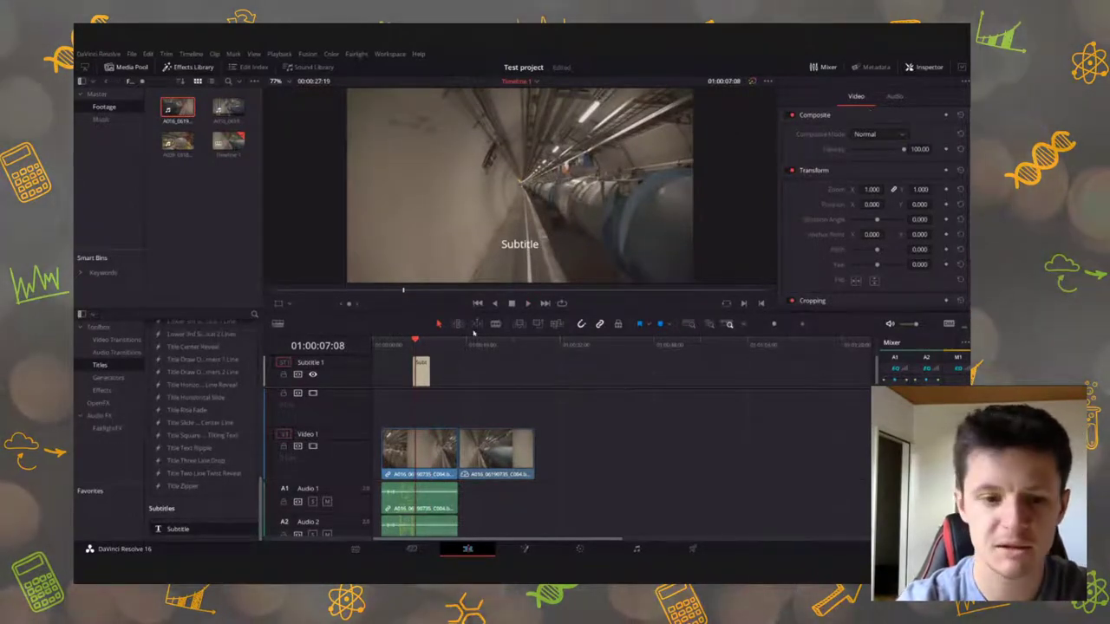
pyautogui.click(420, 371)
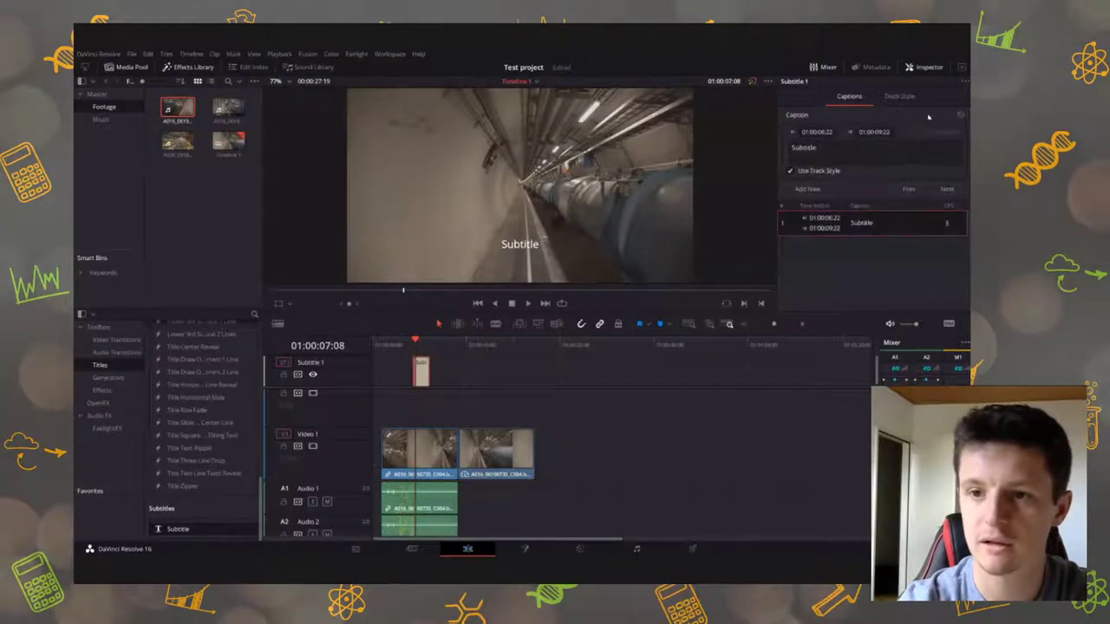
pyautogui.doubleClick(803, 147)
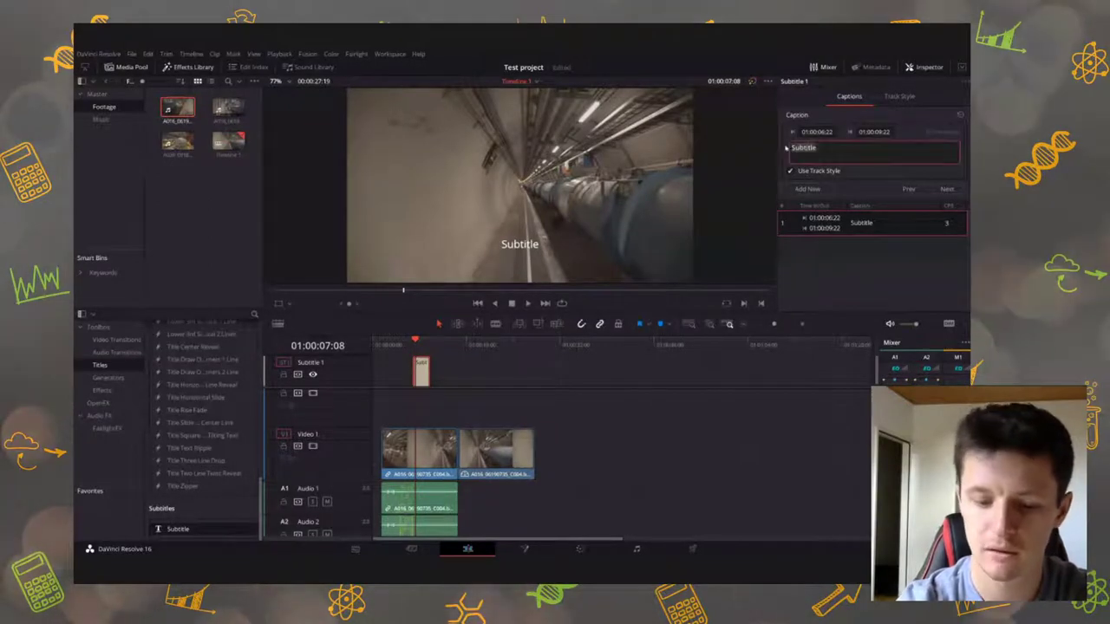
pyautogui.press('BackSpace')
pyautogui.write('TEXT')
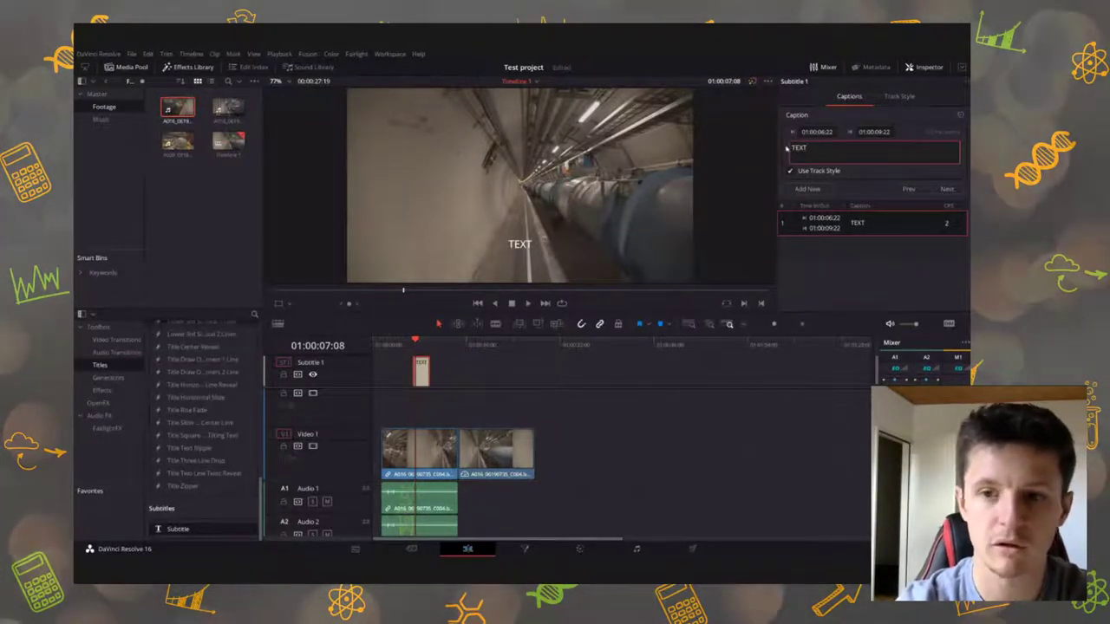
# Look through the subtitle's Track Style settings and play the subtitle from its start at 01:00:06:22
pyautogui.click(900, 98)
pyautogui.scroll(-10, 899, 261)
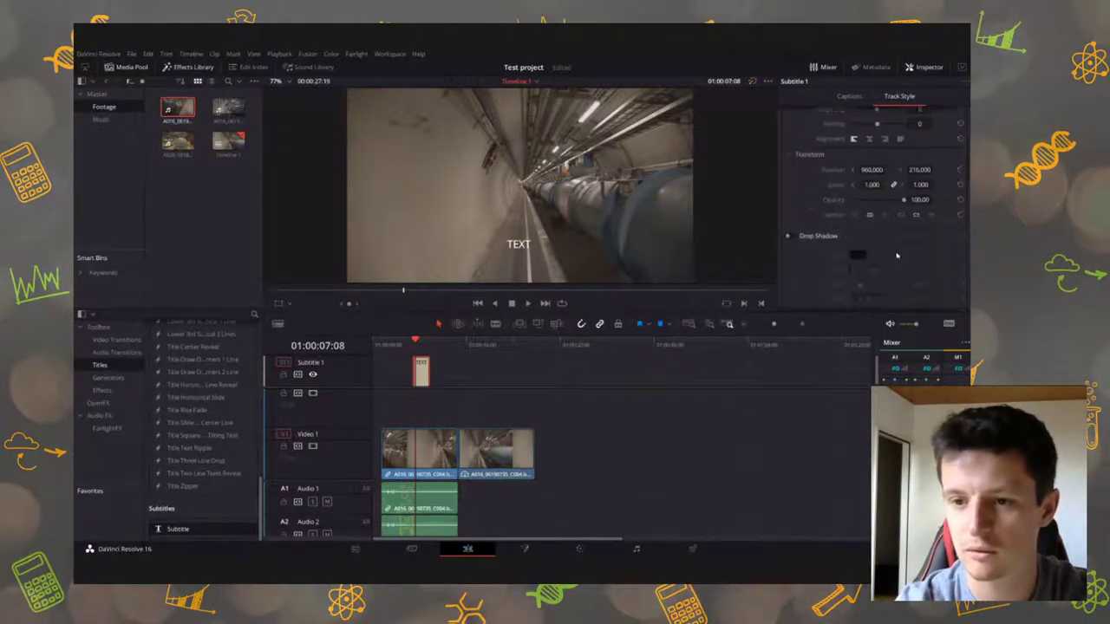
pyautogui.scroll(10, 883, 182)
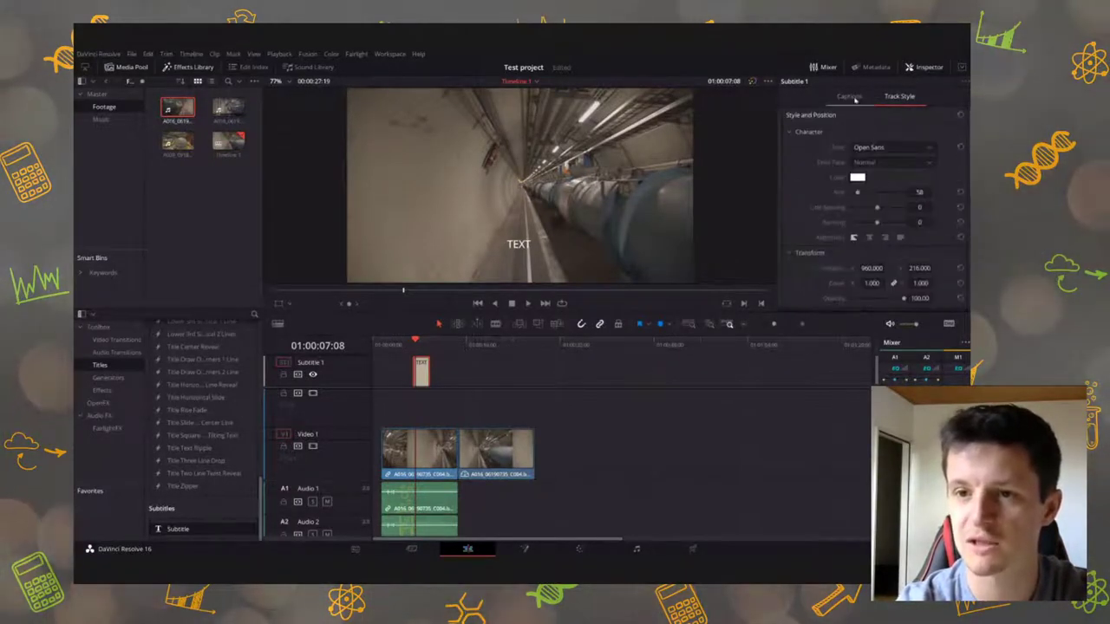
pyautogui.click(849, 96)
pyautogui.press('Up')
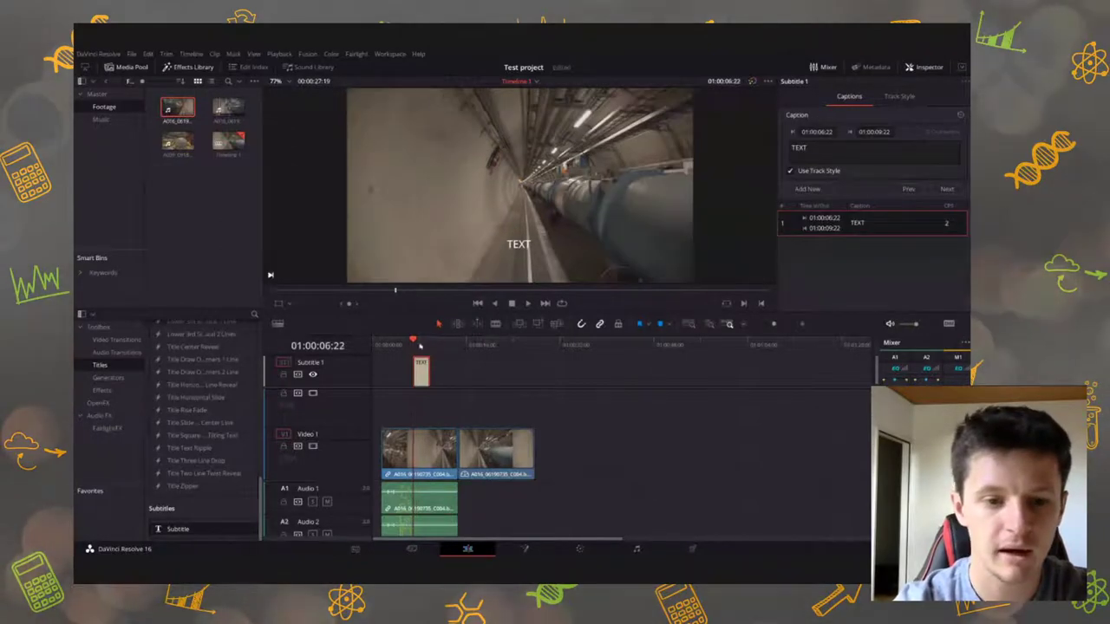
pyautogui.press('space')
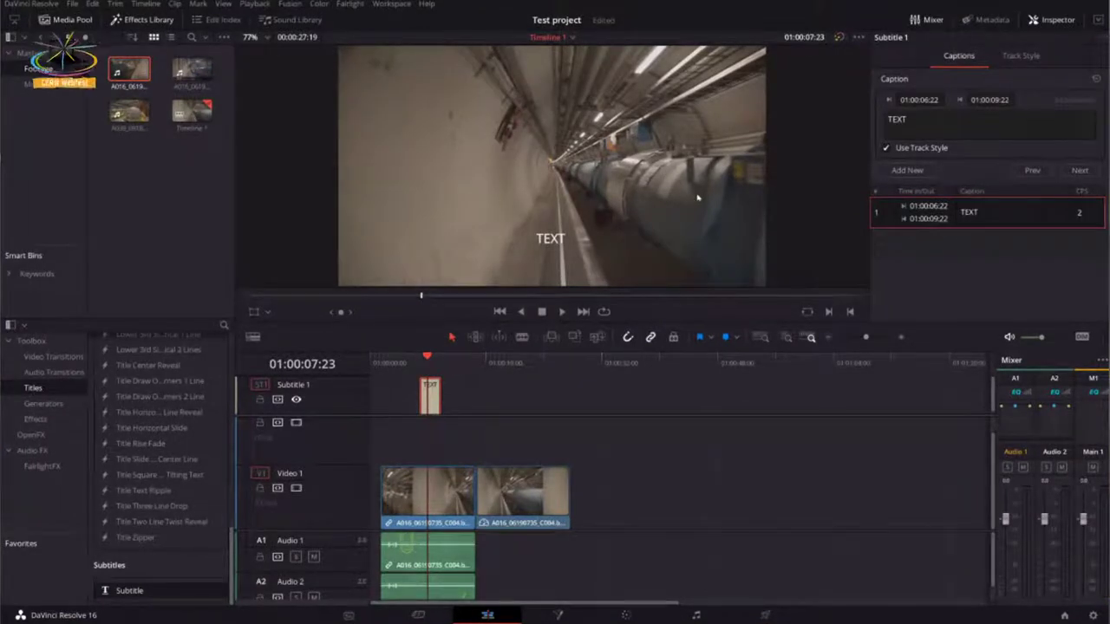
# Select the first clip's audio on Audio 1 and try adjusting its clip volume
pyautogui.click(435, 552)
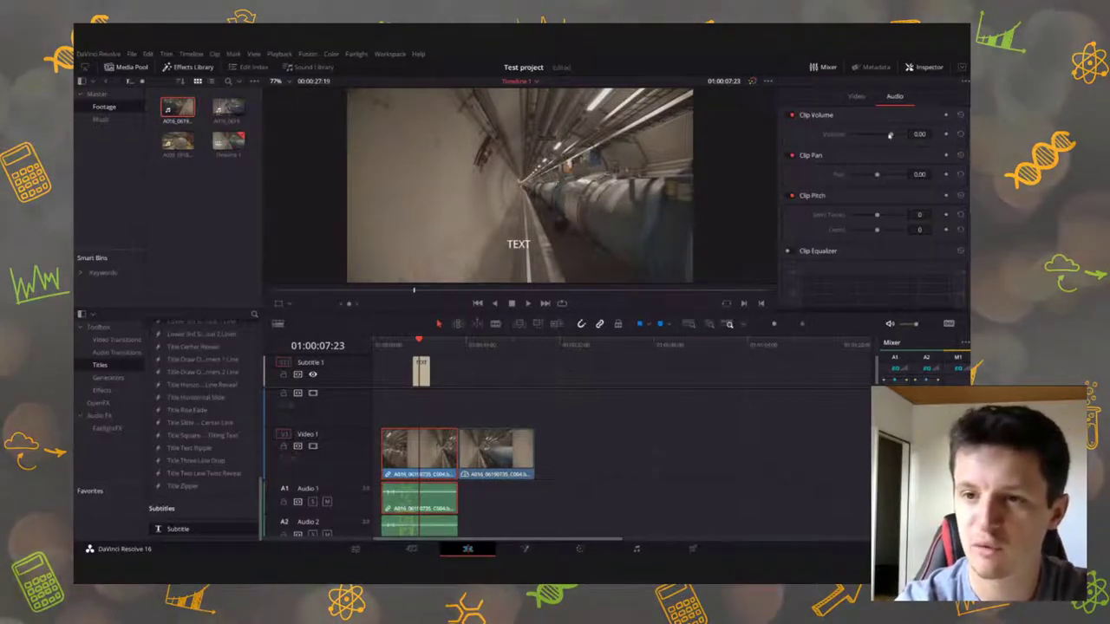
pyautogui.moveTo(908, 135); pyautogui.dragTo(960, 135)
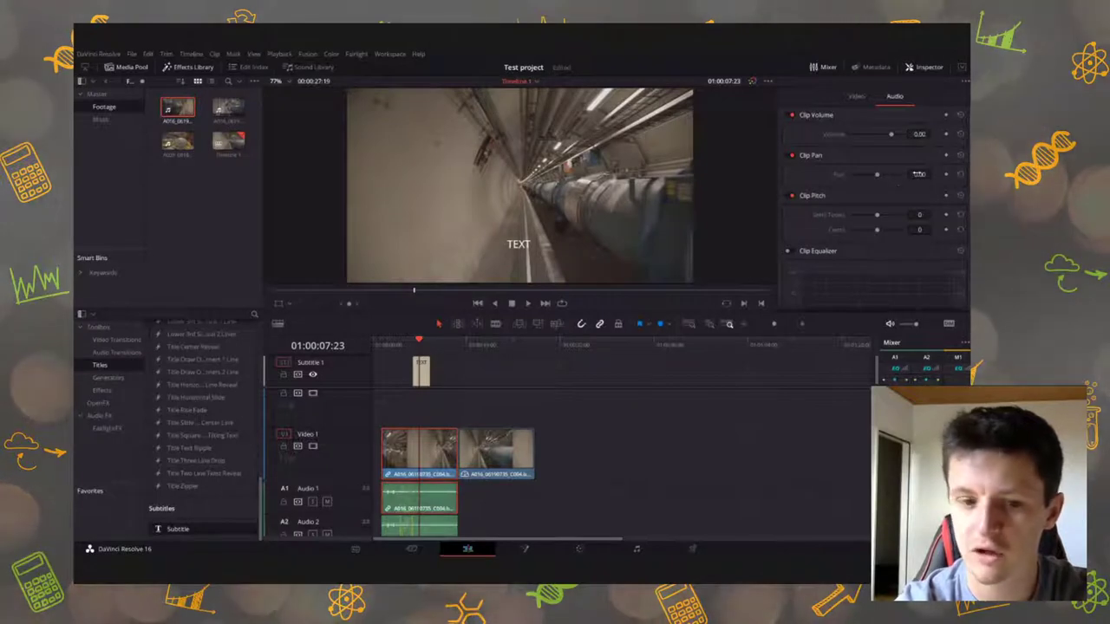
pyautogui.scroll(-3, 846, 202)
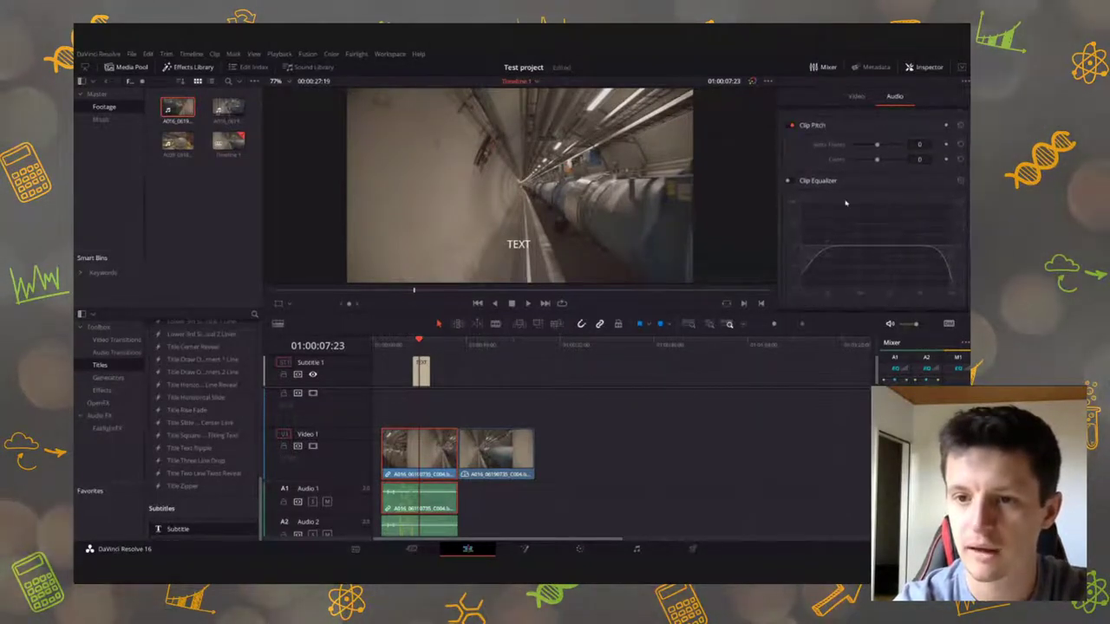
# Switch the Clip Equalizer on and off and look through its bands
pyautogui.click(789, 180)
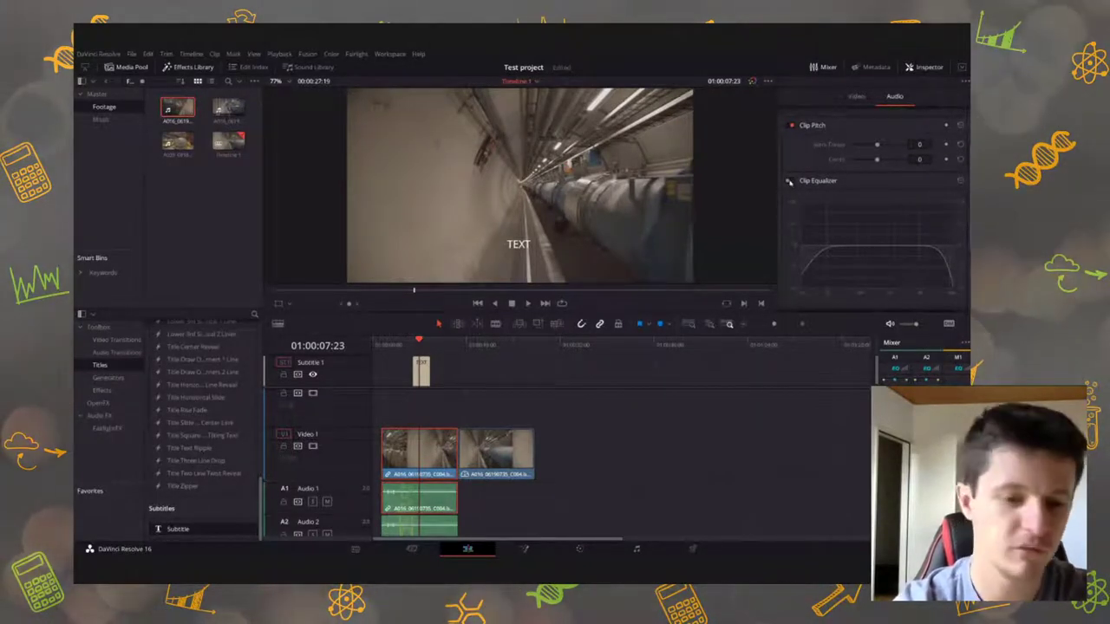
pyautogui.click(788, 180)
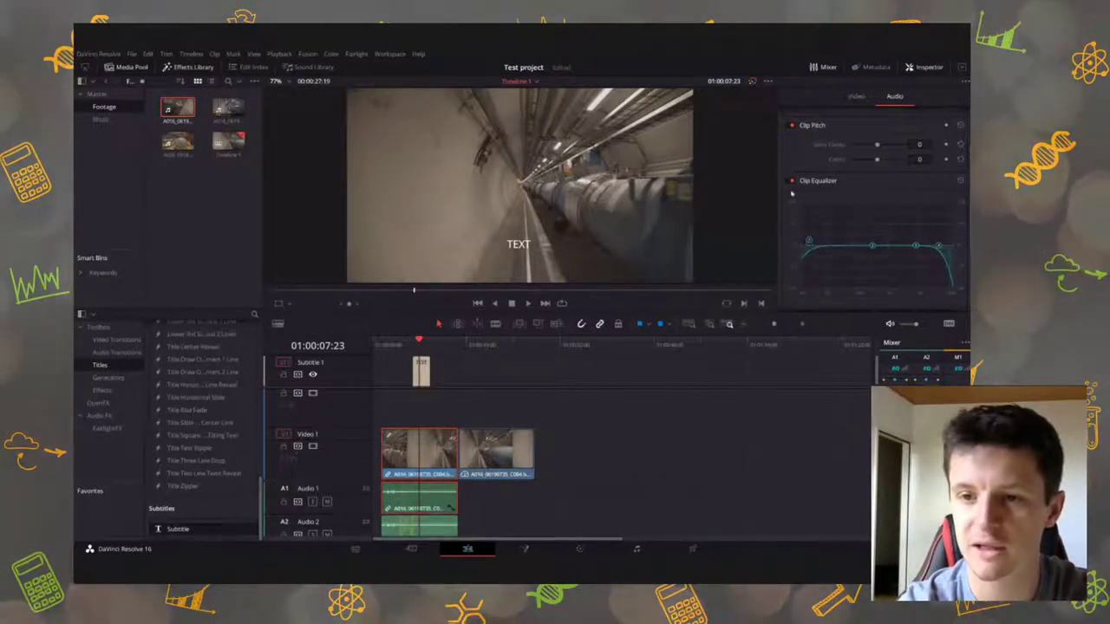
pyautogui.scroll(-5, 864, 214)
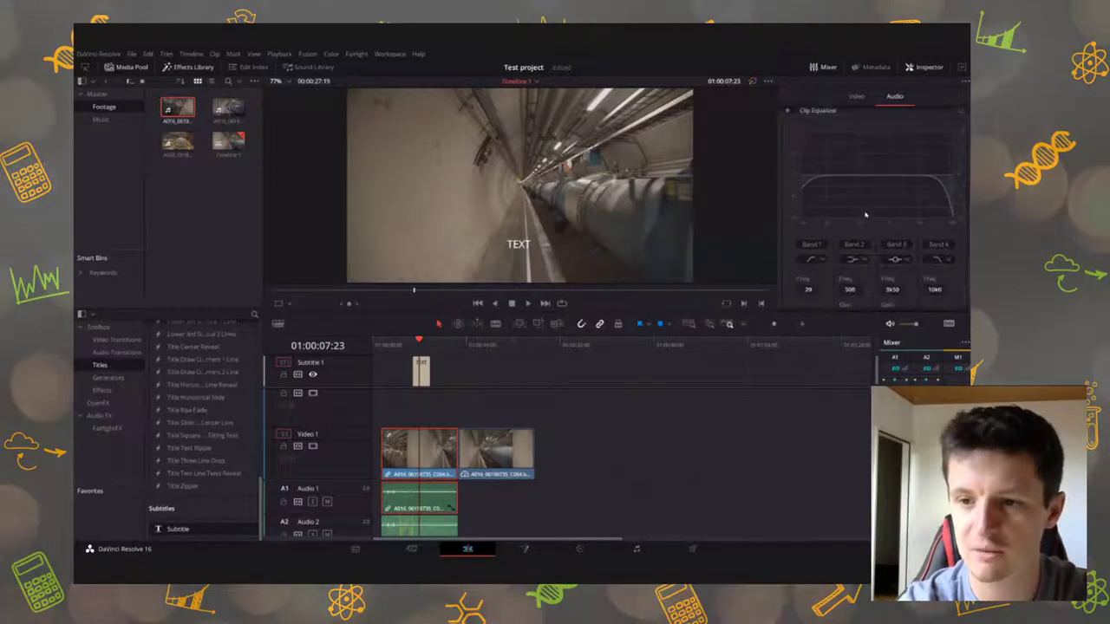
pyautogui.scroll(5, 864, 214)
pyautogui.scroll(-1, 865, 214)
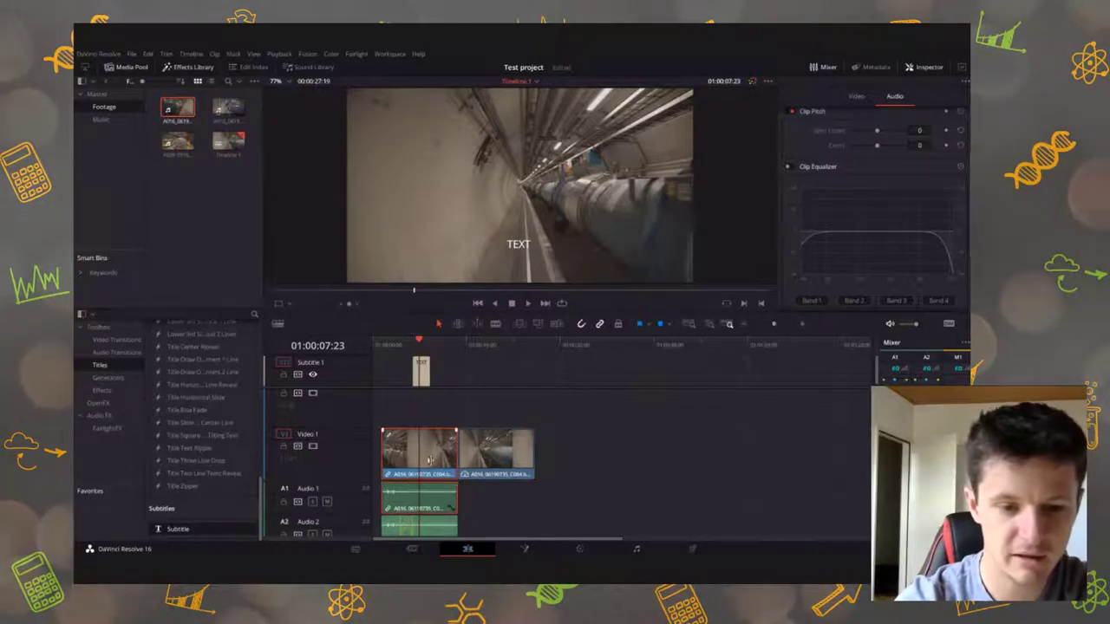
# Enlarge the Audio 1 track in a magnified timeline and raise the first clip's volume line
pyautogui.moveTo(543, 482); pyautogui.dragTo(543, 449)
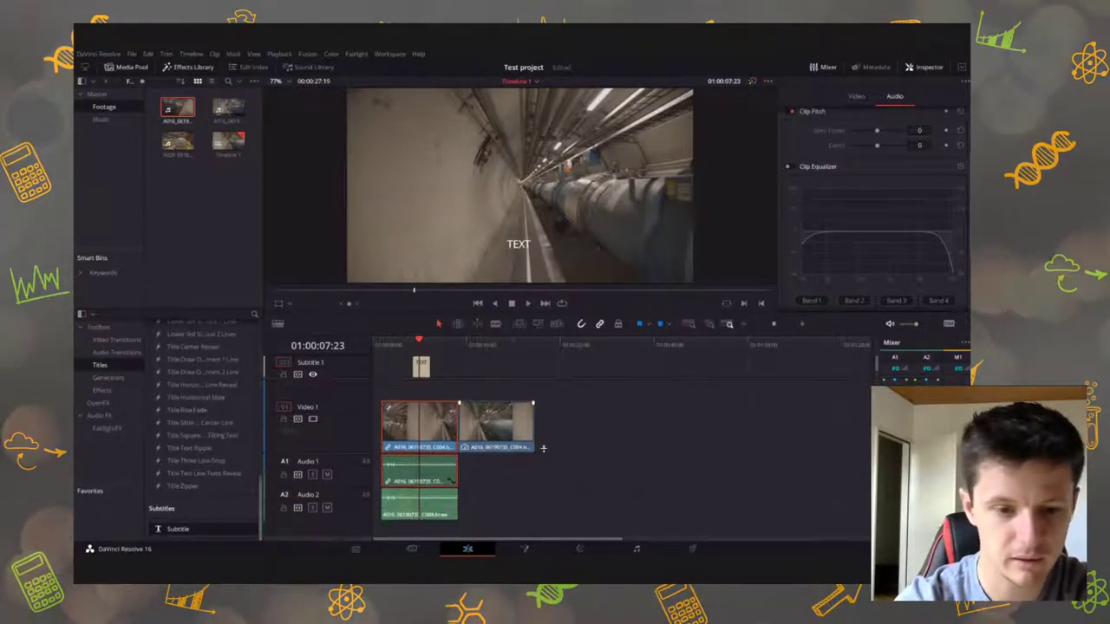
pyautogui.scroll(-1, 478, 451)
pyautogui.scroll(3, 437, 457)
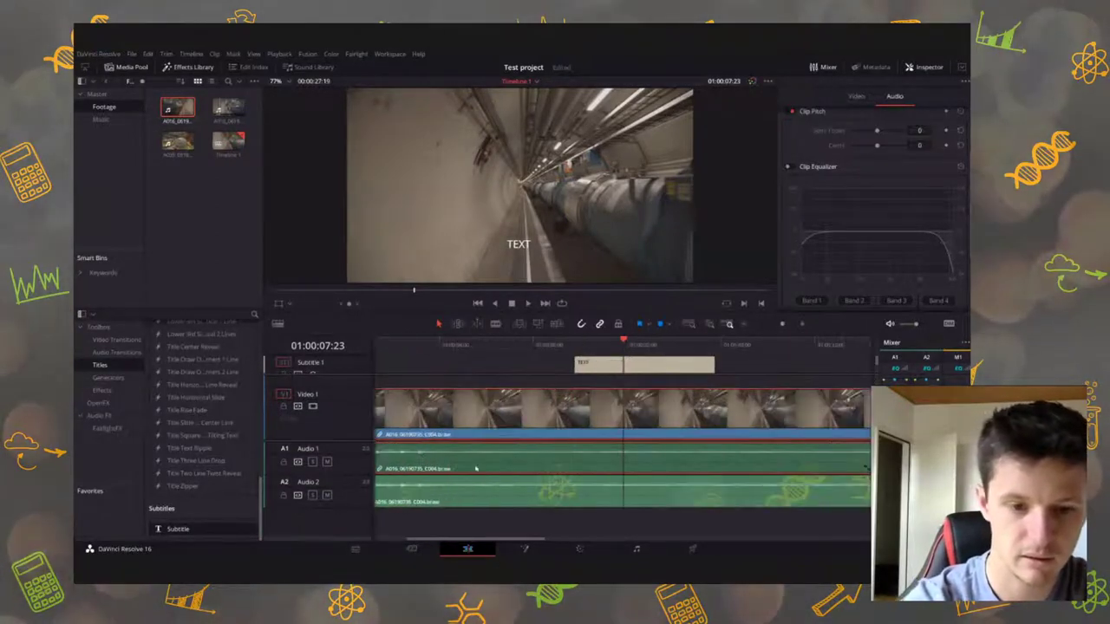
pyautogui.moveTo(360, 471); pyautogui.dragTo(355, 485)
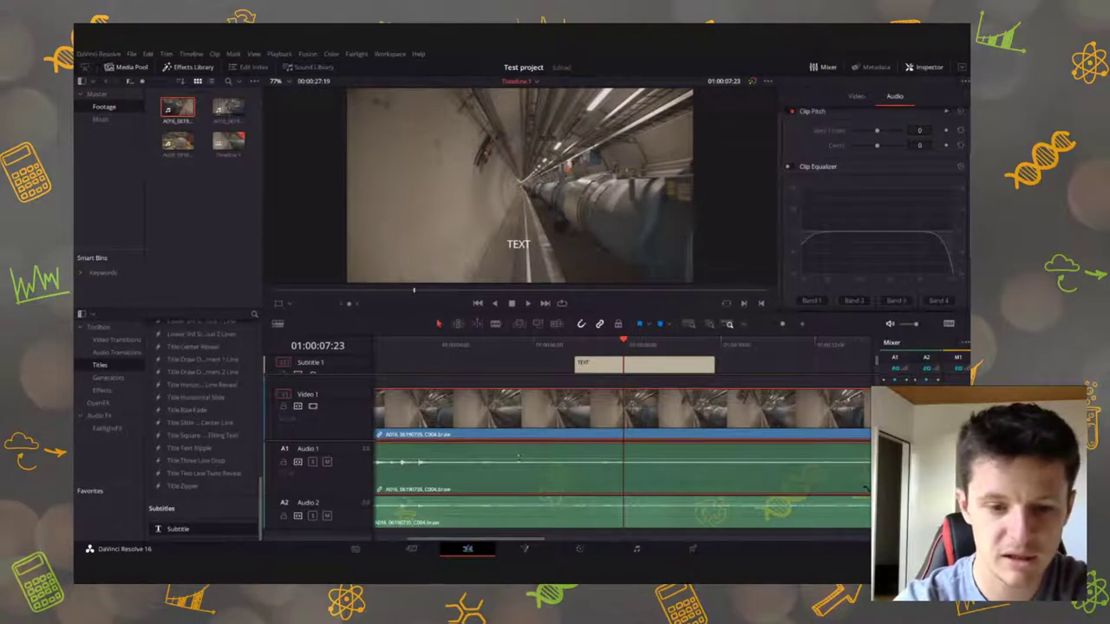
pyautogui.moveTo(518, 457); pyautogui.dragTo(513, 456)
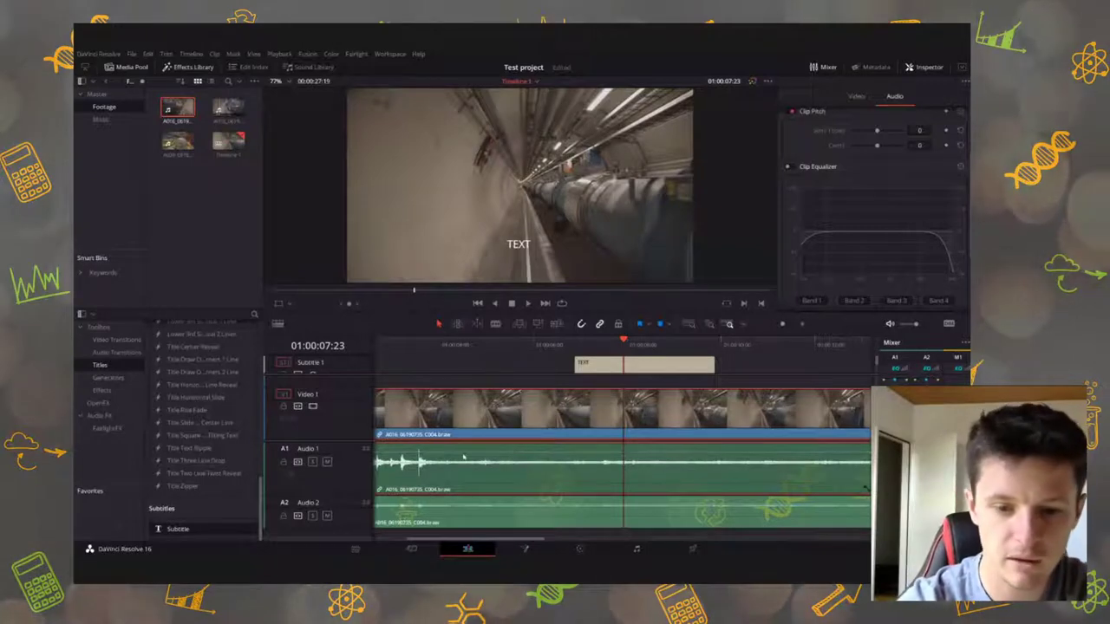
# Keyframe a volume dip in the first clip's Audio 1 from about 01:00:04:10 using four keyframes, lowering the middle two, and play it back
pyautogui.press('j')
pyautogui.press('j')
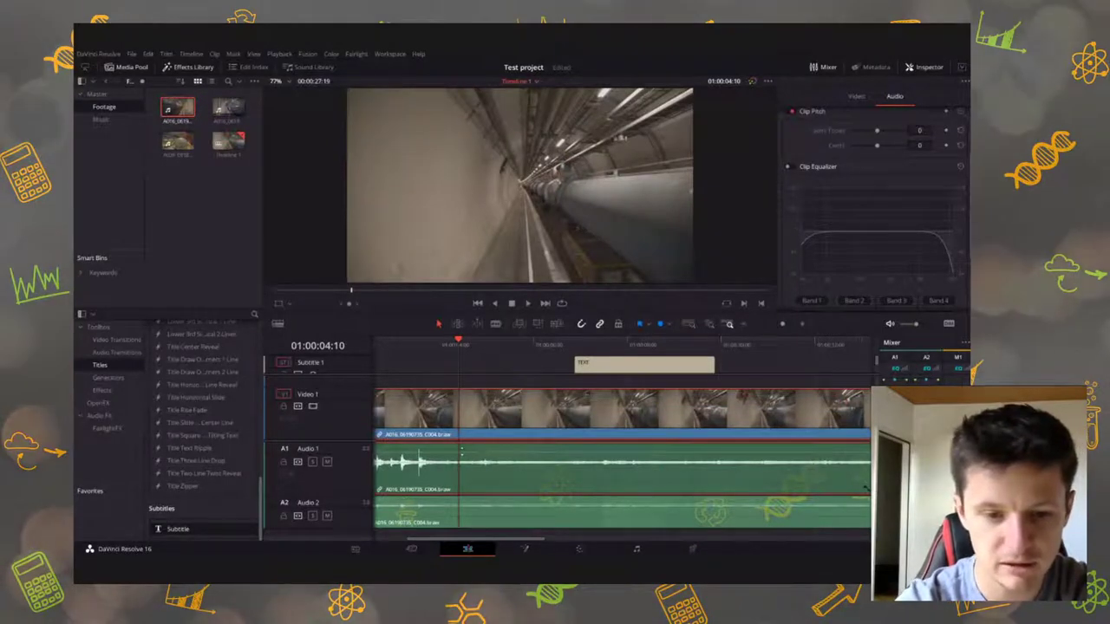
pyautogui.keyDown('alt'); pyautogui.click(515, 452); pyautogui.keyUp('alt')
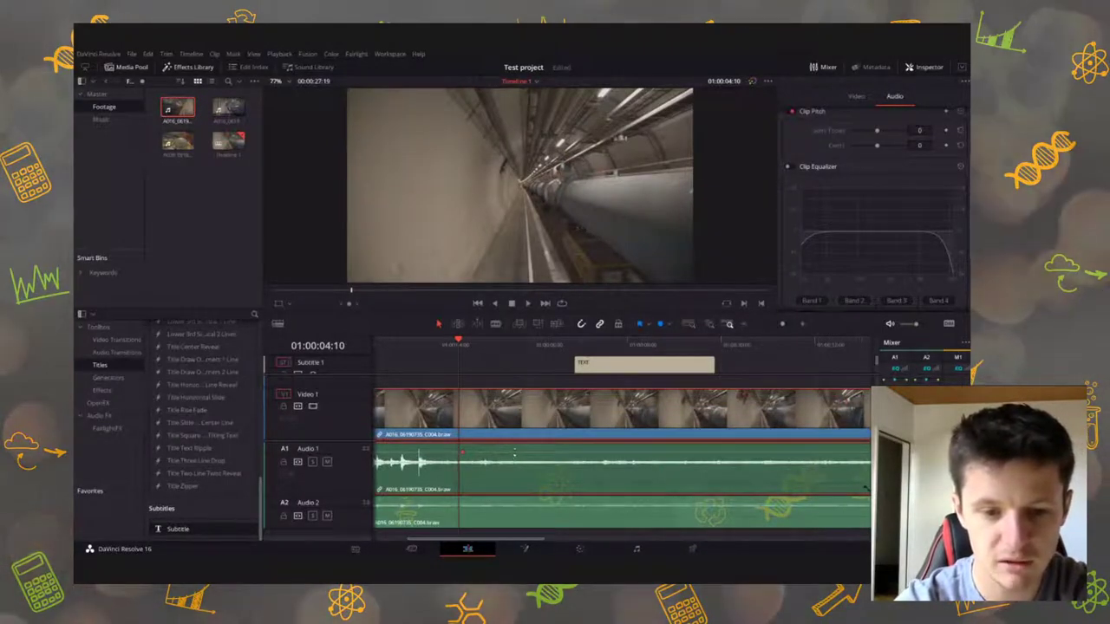
pyautogui.keyDown('alt'); pyautogui.click(582, 452); pyautogui.keyUp('alt')
pyautogui.keyDown('alt'); pyautogui.click(619, 451); pyautogui.keyUp('alt')
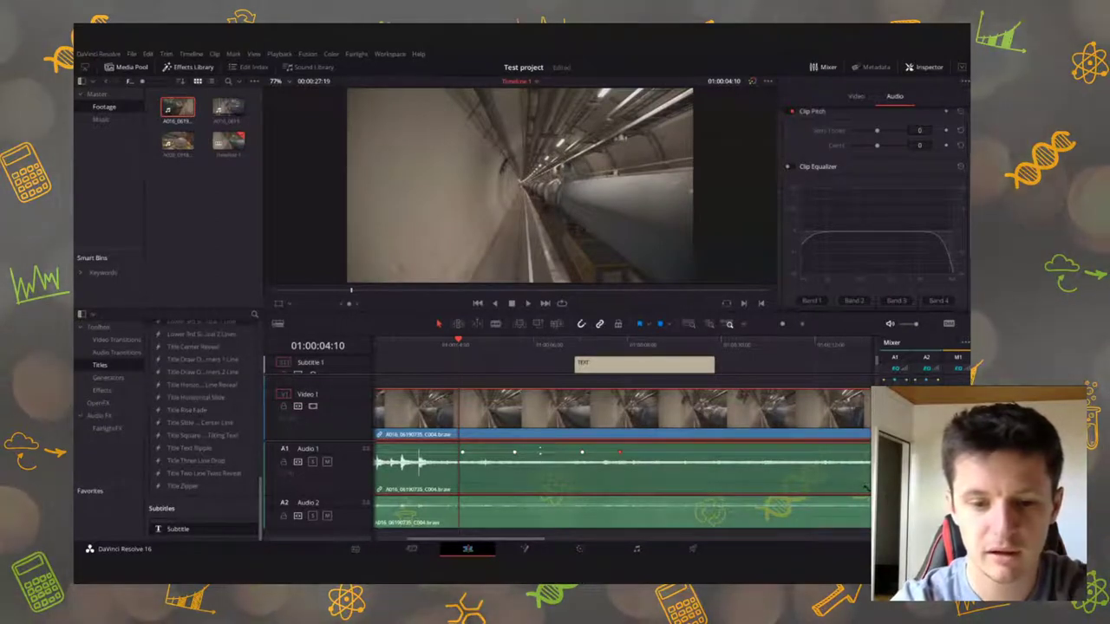
pyautogui.moveTo(539, 451); pyautogui.dragTo(545, 475)
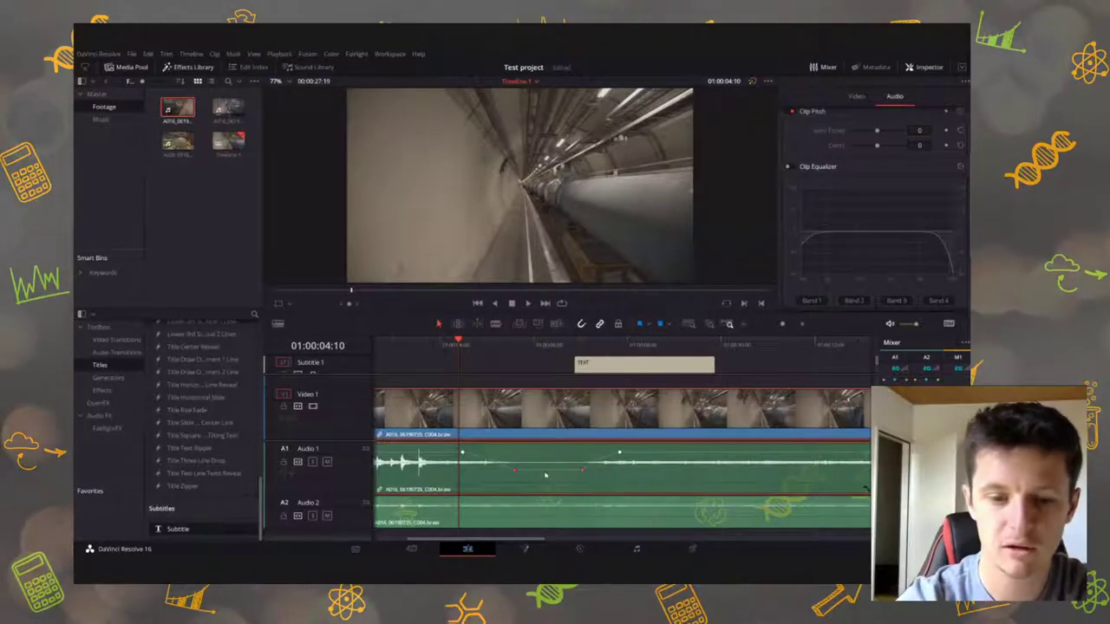
pyautogui.press('space')
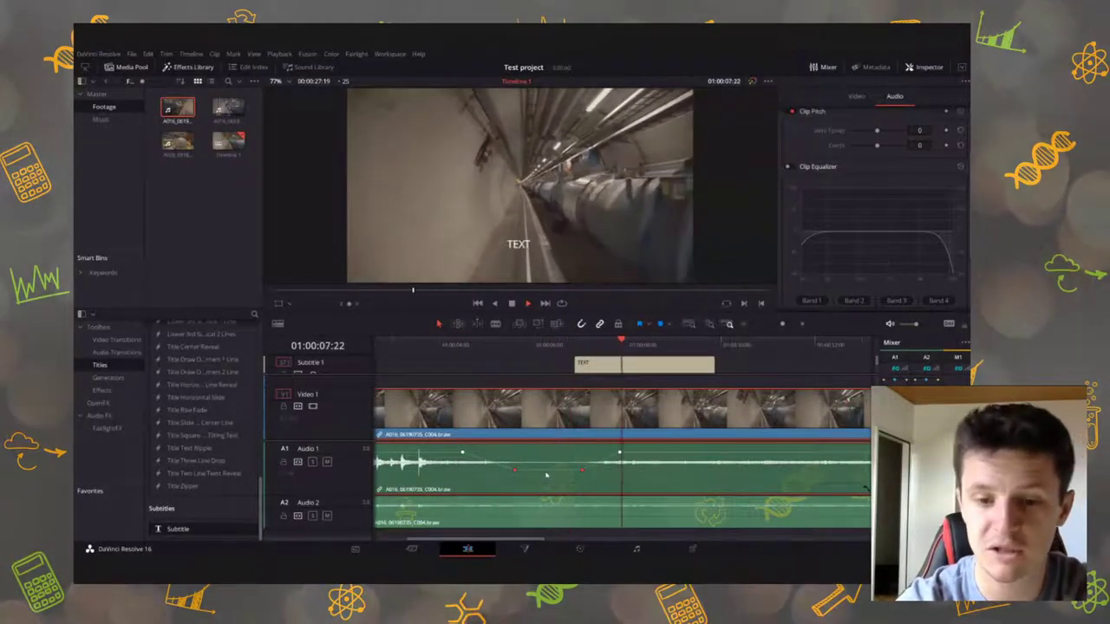
pyautogui.click(467, 345)
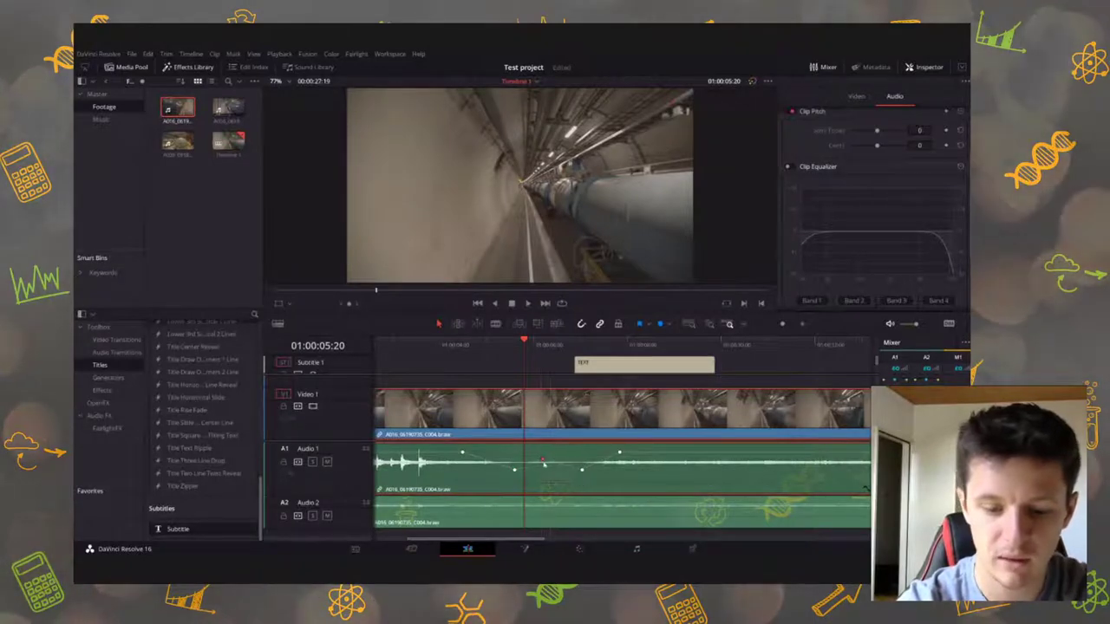
# Show both clips at full length in the timeline and reduce the Audio 1 track's height
pyautogui.hotkey('ctrl', '-')
pyautogui.hotkey('ctrl', '-')
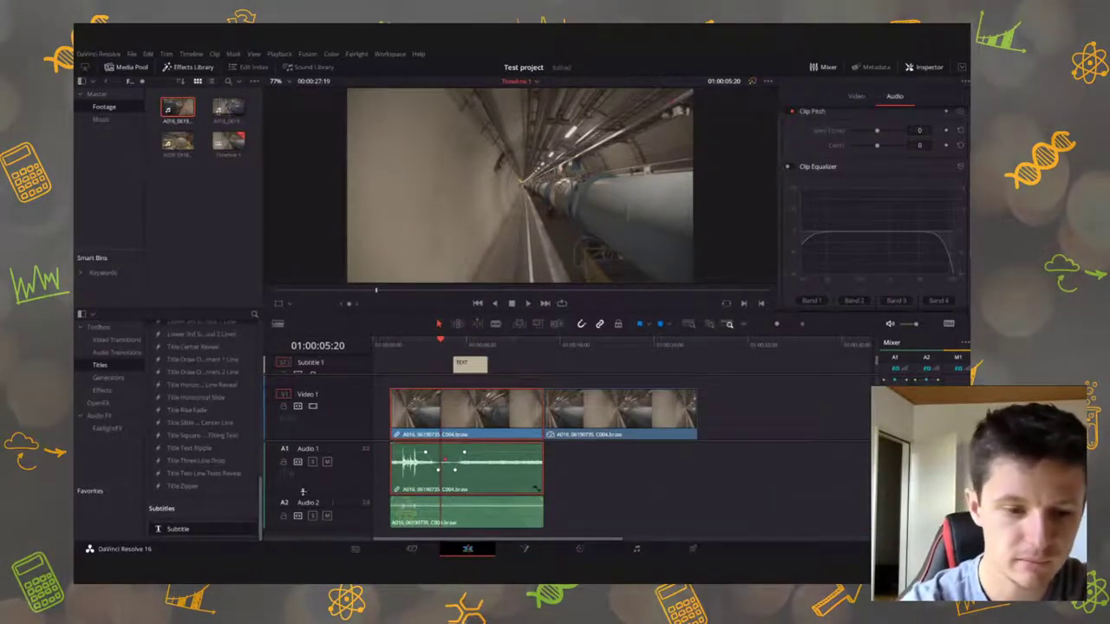
pyautogui.moveTo(326, 495); pyautogui.dragTo(325, 475)
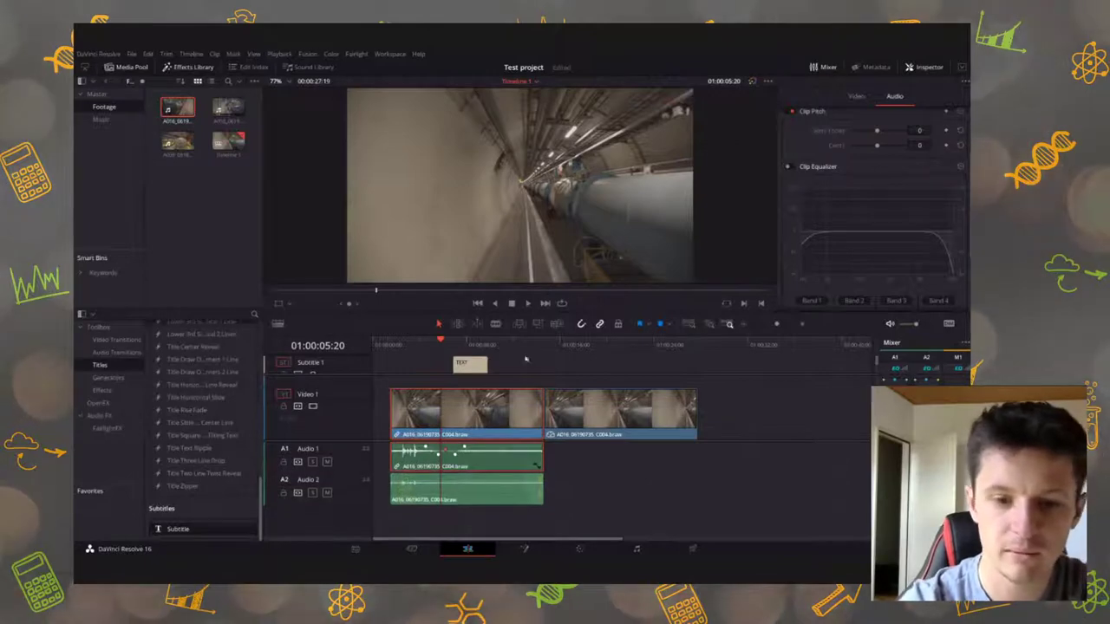
# Play the second half of the first clip and close the Inspector
pyautogui.press('space')
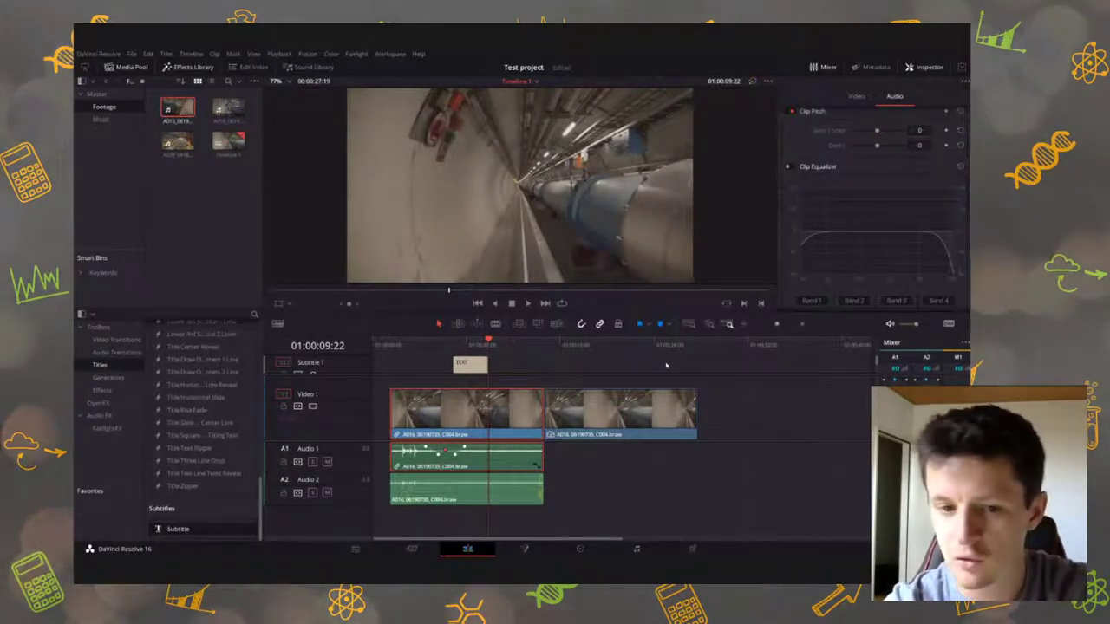
pyautogui.press('space')
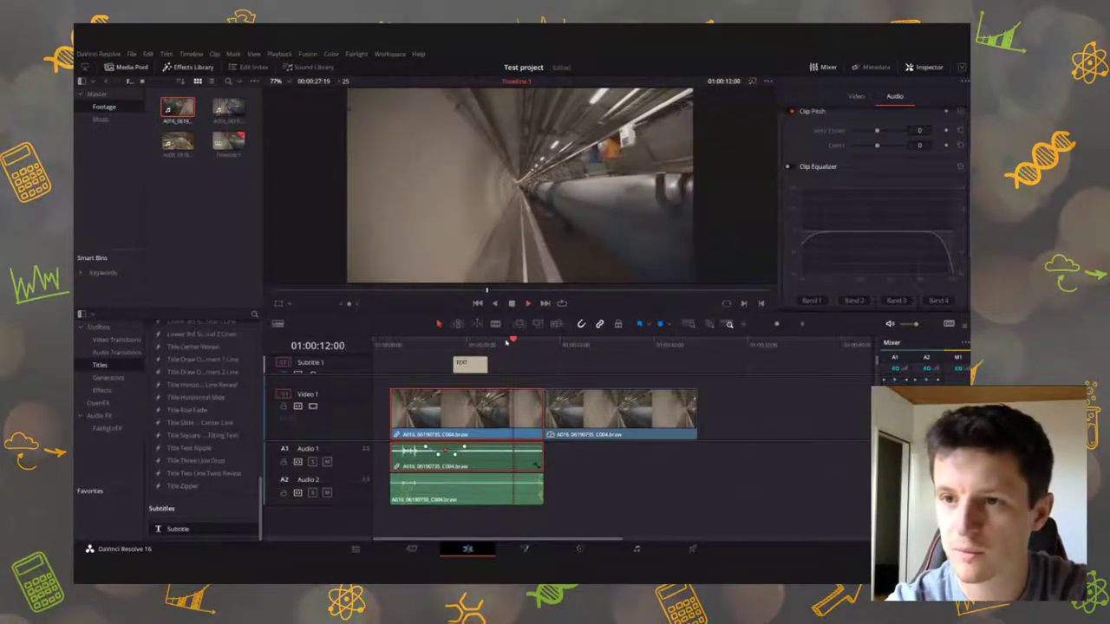
pyautogui.press('space')
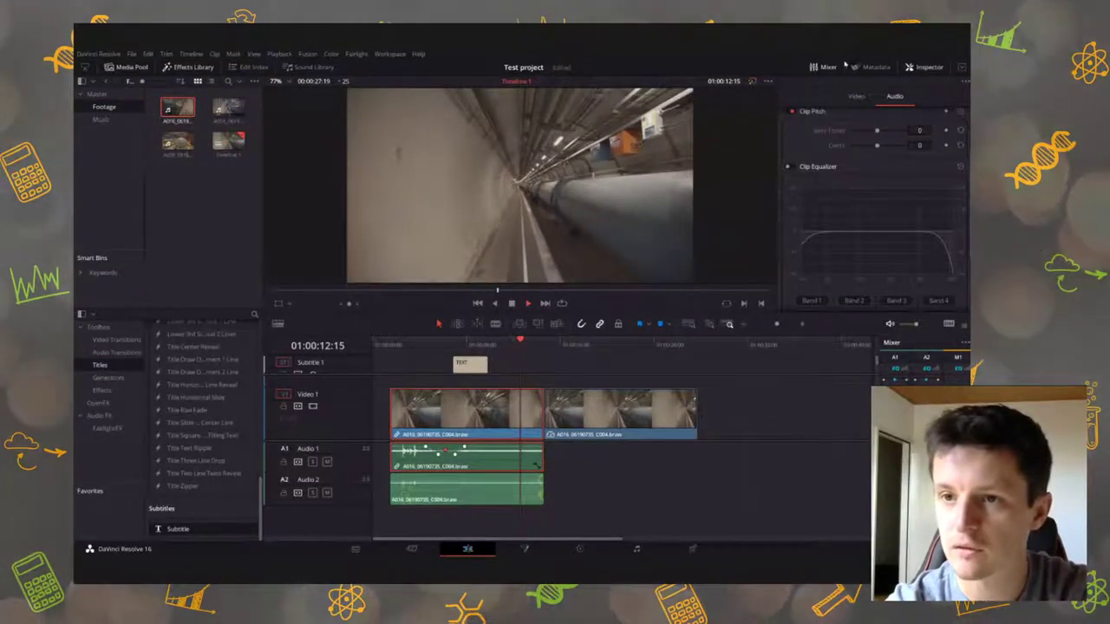
pyautogui.click(926, 67)
pyautogui.press('space')
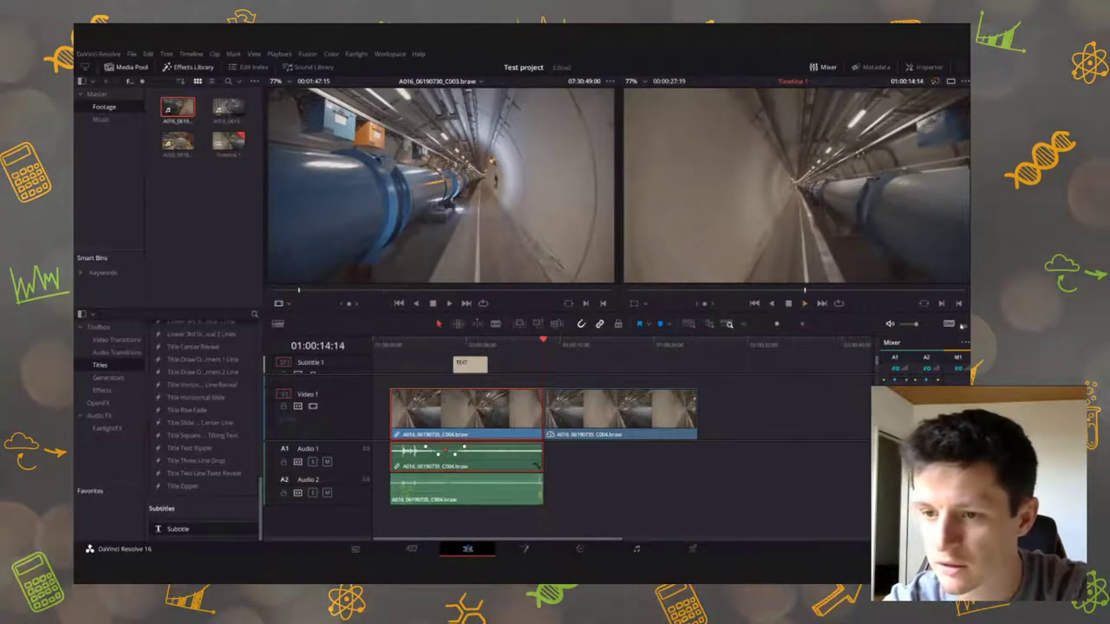
# Try the monitoring volume at about -7.6, -0.7 and -18 dB, raise it close to maximum, and play the first clip near 01:00:11
pyautogui.moveTo(915, 325); pyautogui.dragTo(929, 325)
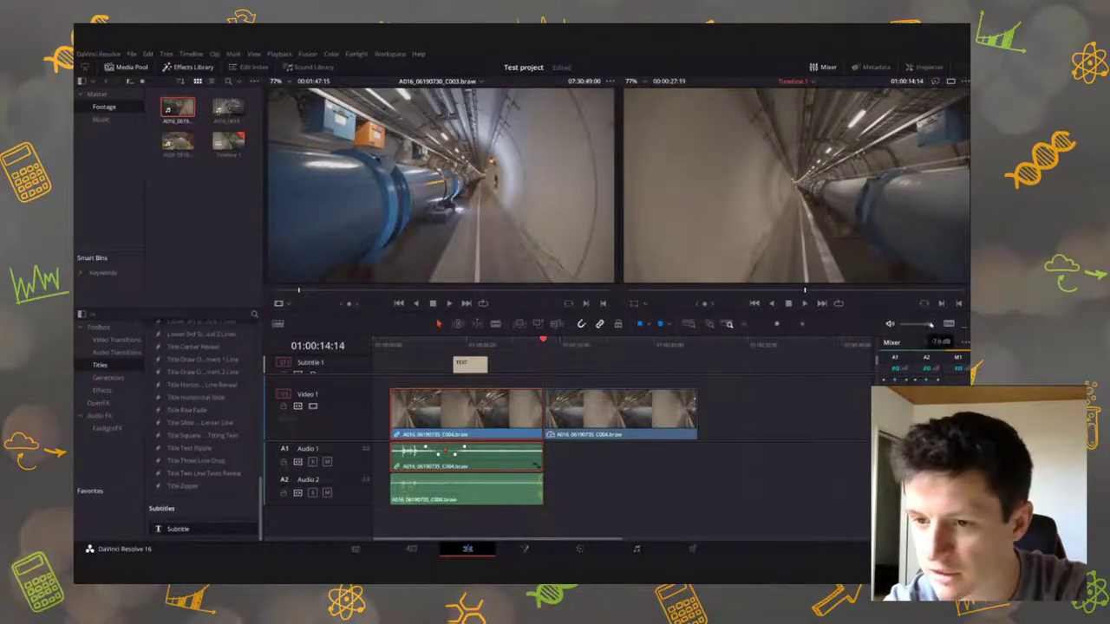
pyautogui.click(503, 344)
pyautogui.press('space')
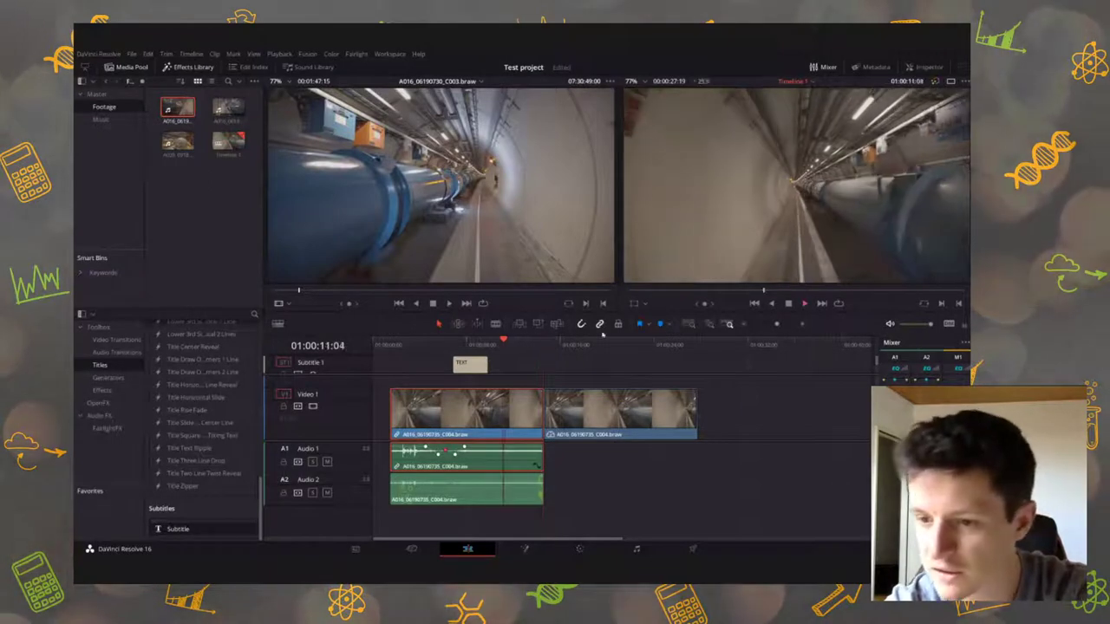
pyautogui.press('space')
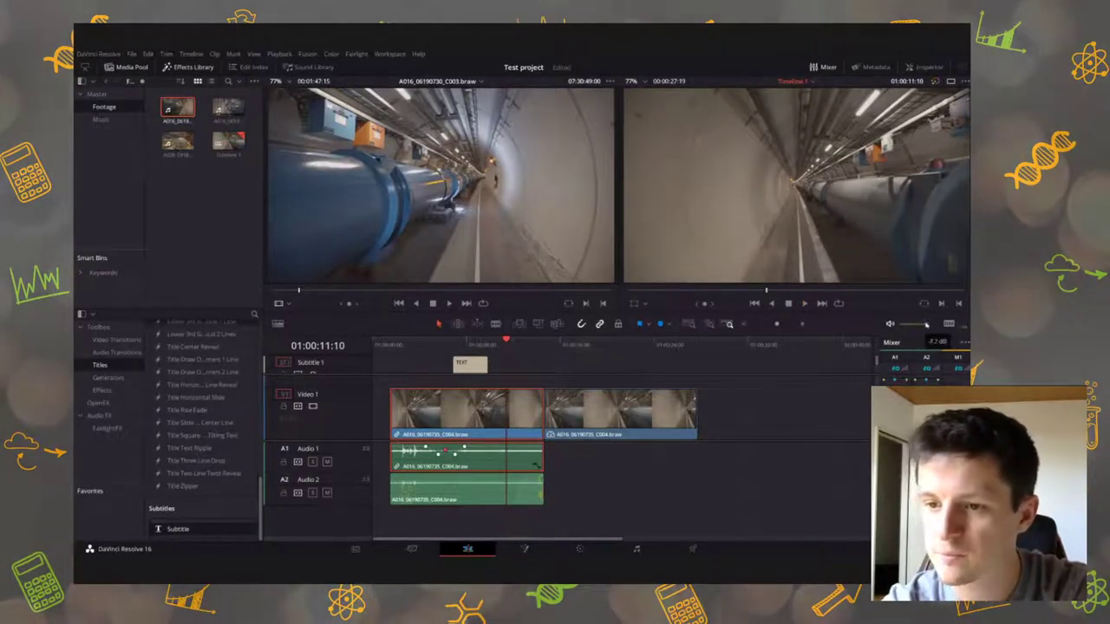
pyautogui.moveTo(930, 325)
pyautogui.moveTo(917, 324); pyautogui.dragTo(935, 324)
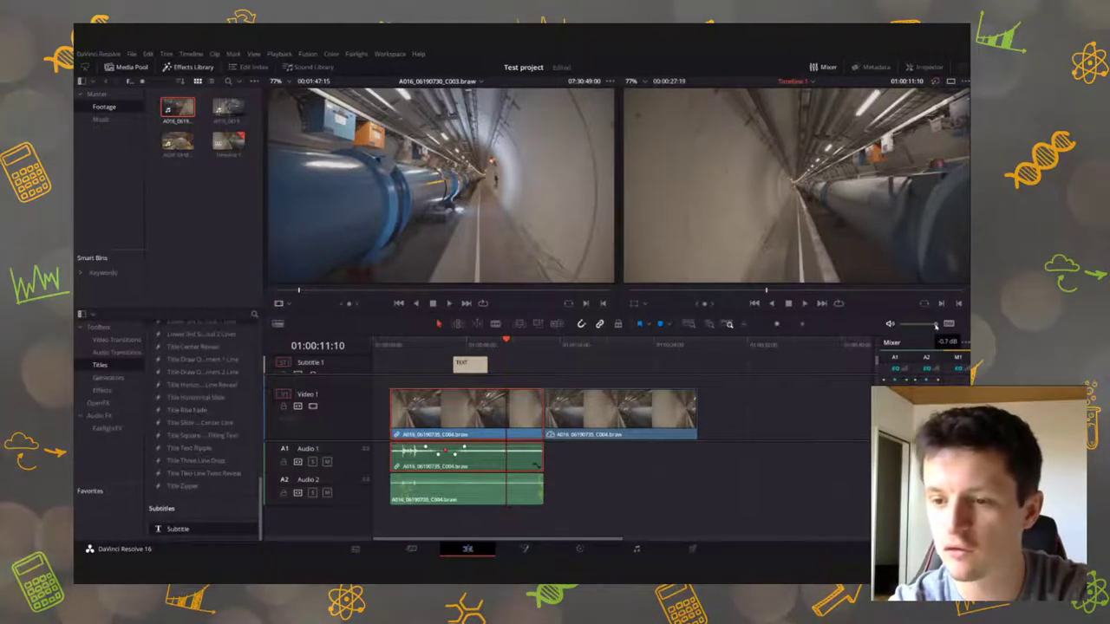
pyautogui.moveTo(935, 325); pyautogui.dragTo(919, 324)
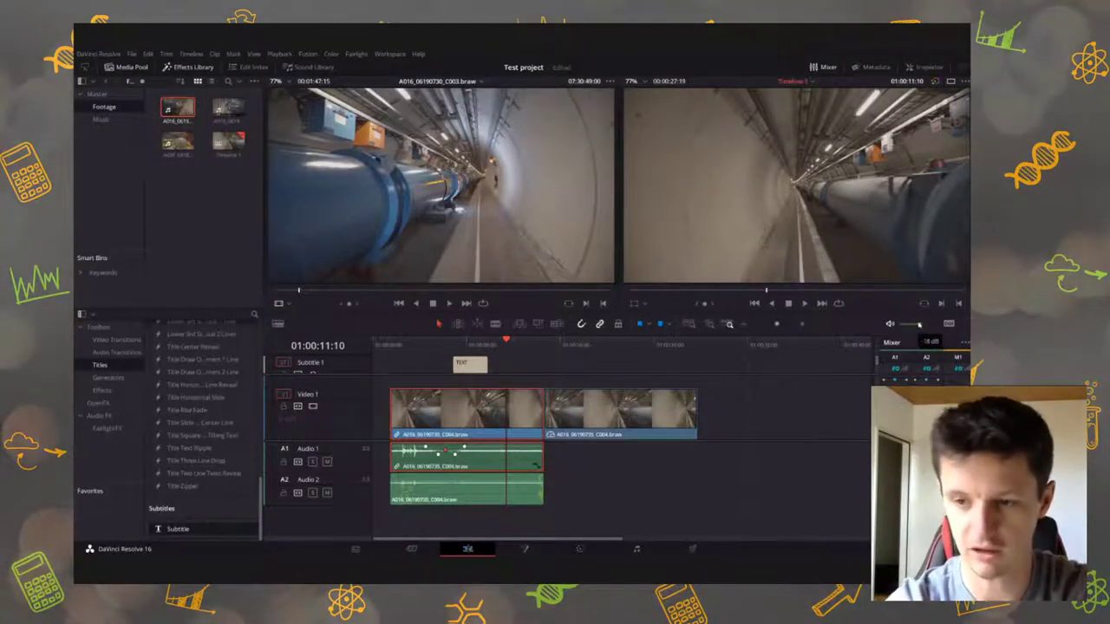
pyautogui.doubleClick(931, 326)
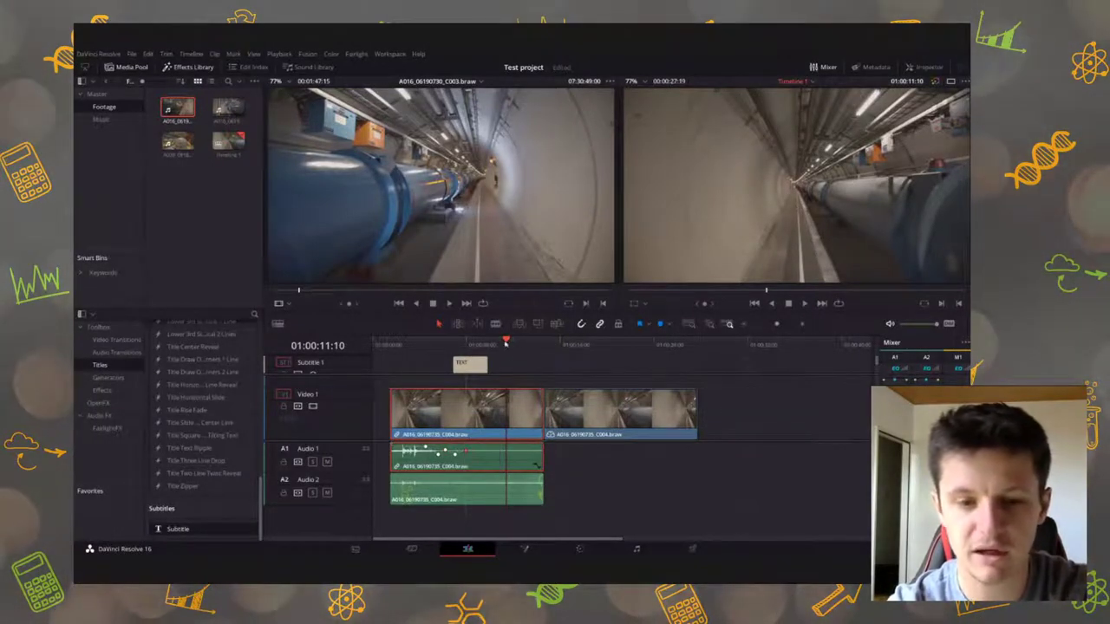
pyautogui.press('space')
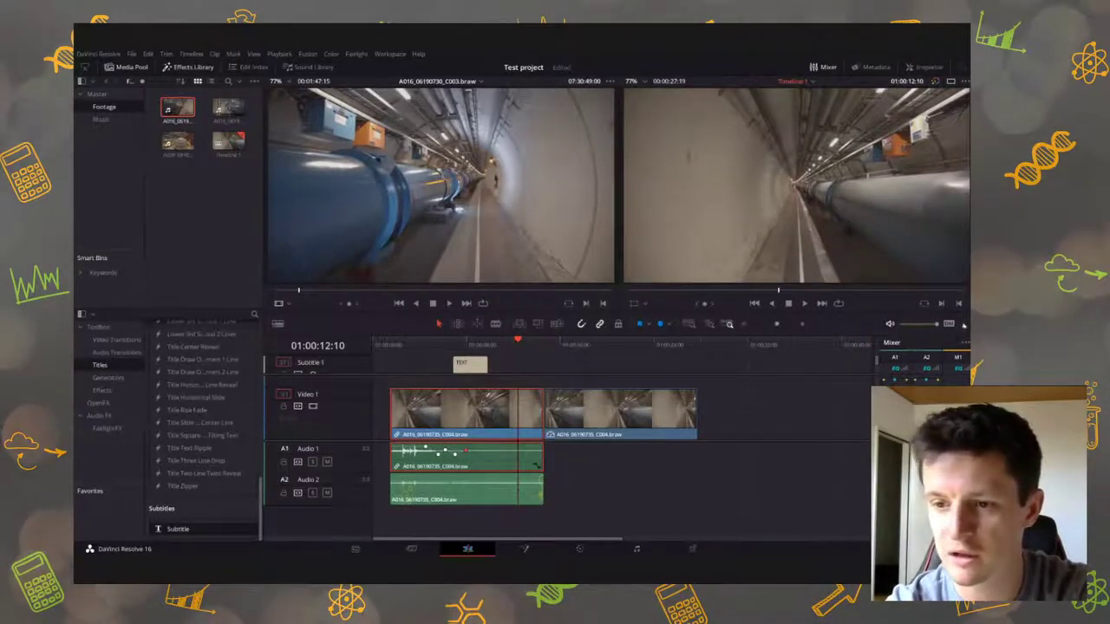
# Try raising the volume line after the first clip's last Audio 1 keyframe, play it, and lower the line again
pyautogui.moveTo(510, 454); pyautogui.dragTo(510, 449)
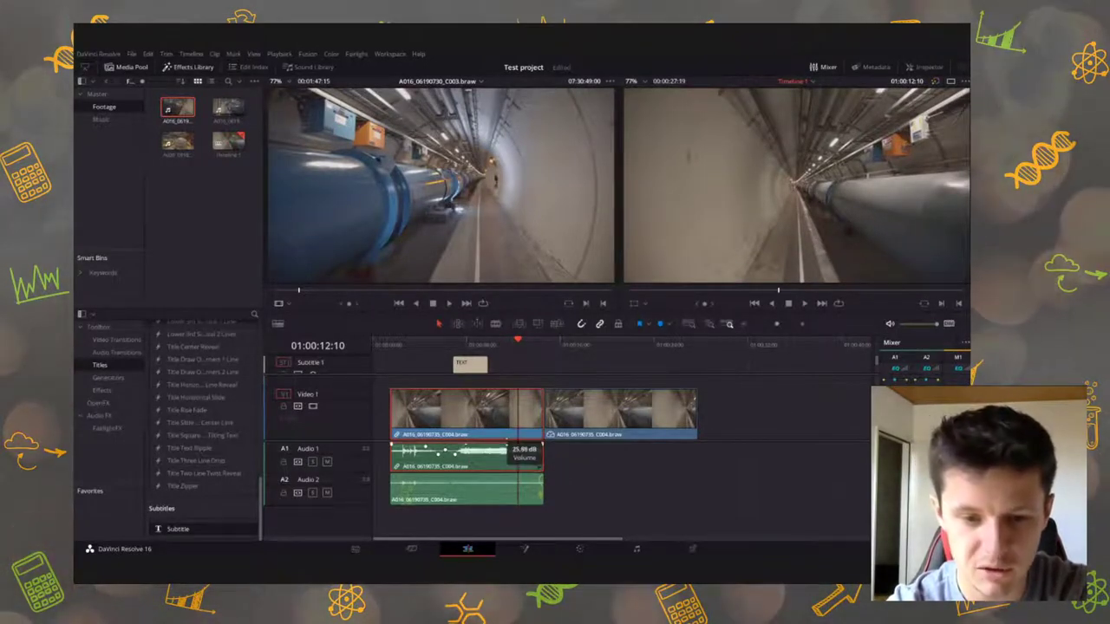
pyautogui.press('space')
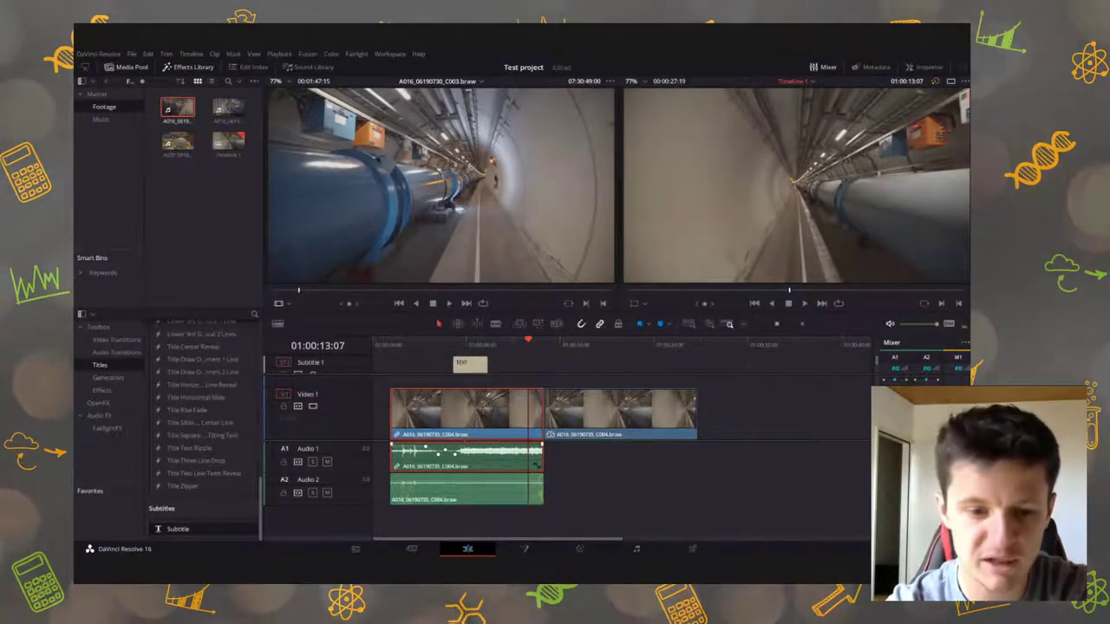
pyautogui.moveTo(468, 450); pyautogui.dragTo(468, 455)
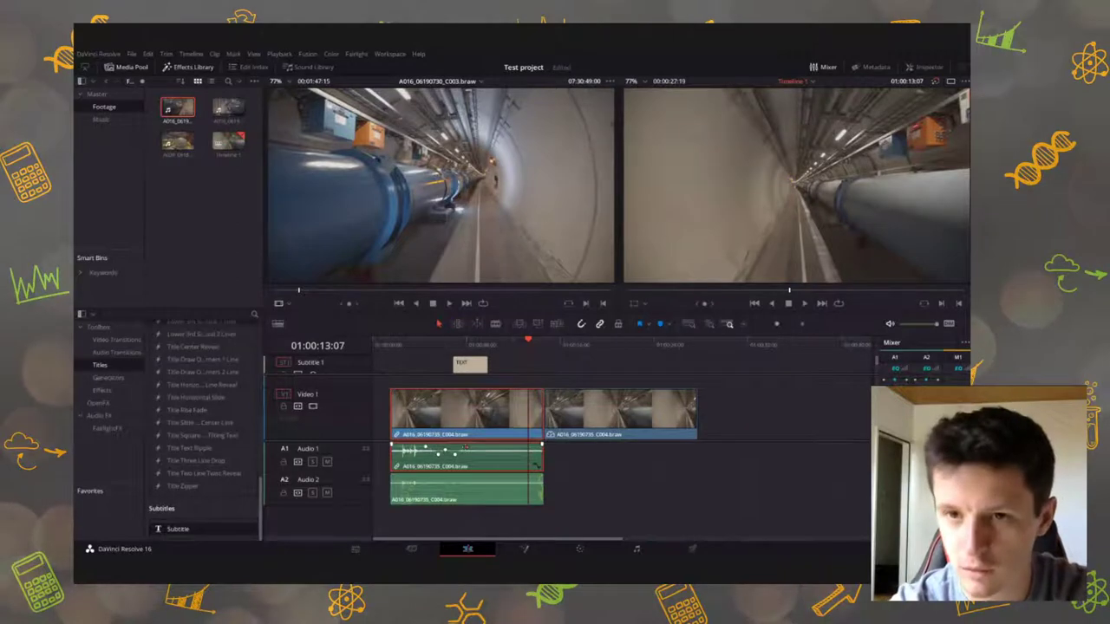
pyautogui.click(538, 437)
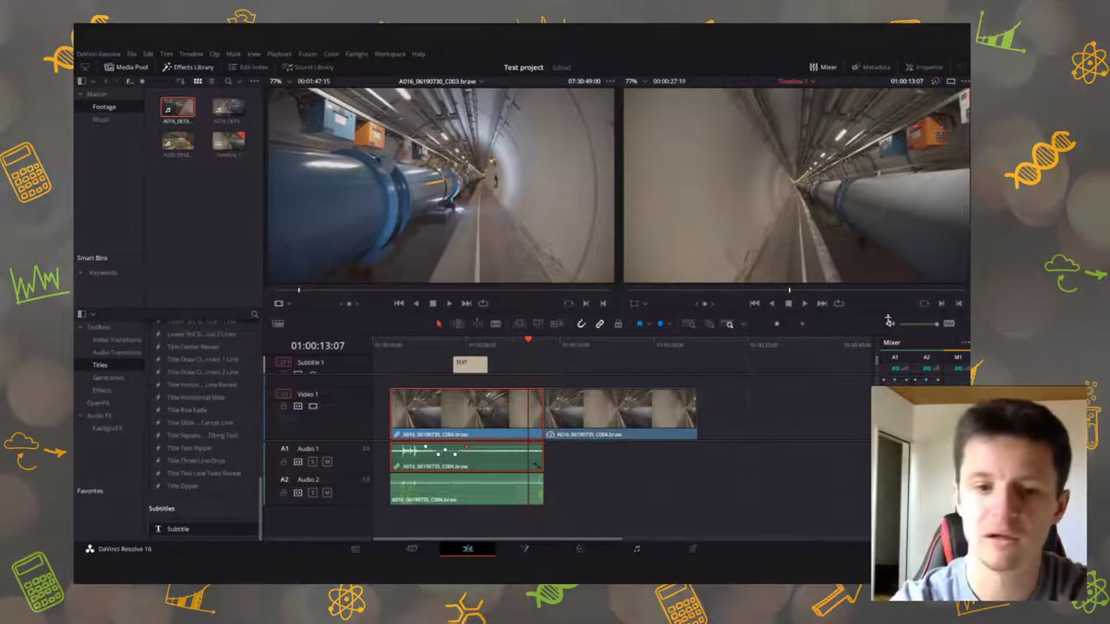
# Place the playhead at 01:00:09:22 and reduce the Video 1 track's height
pyautogui.click(490, 342)
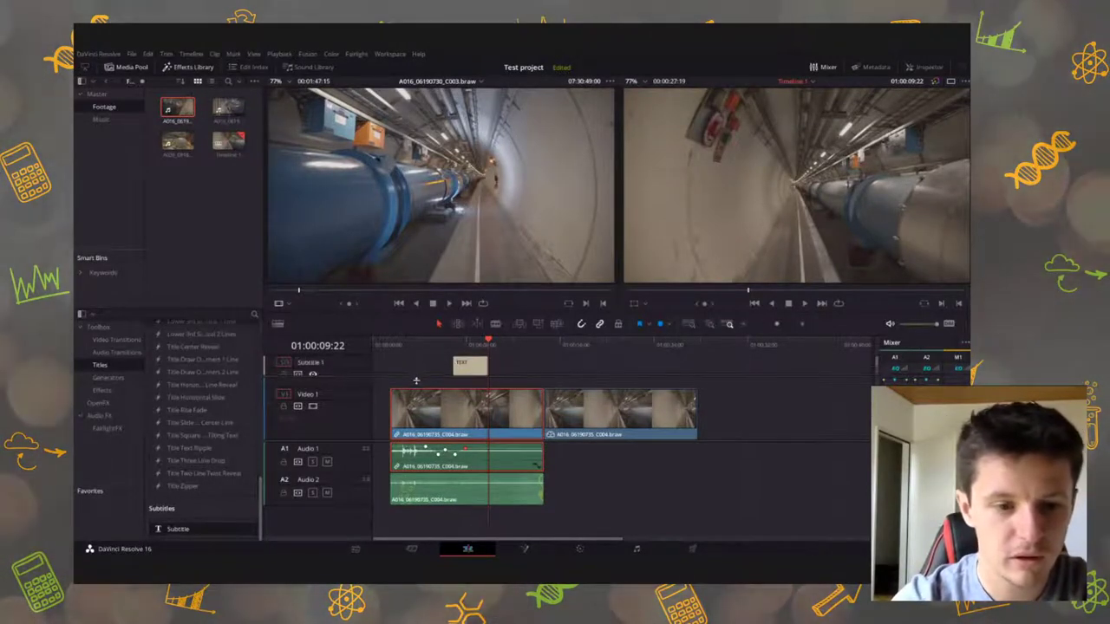
pyautogui.moveTo(345, 387); pyautogui.dragTo(345, 400)
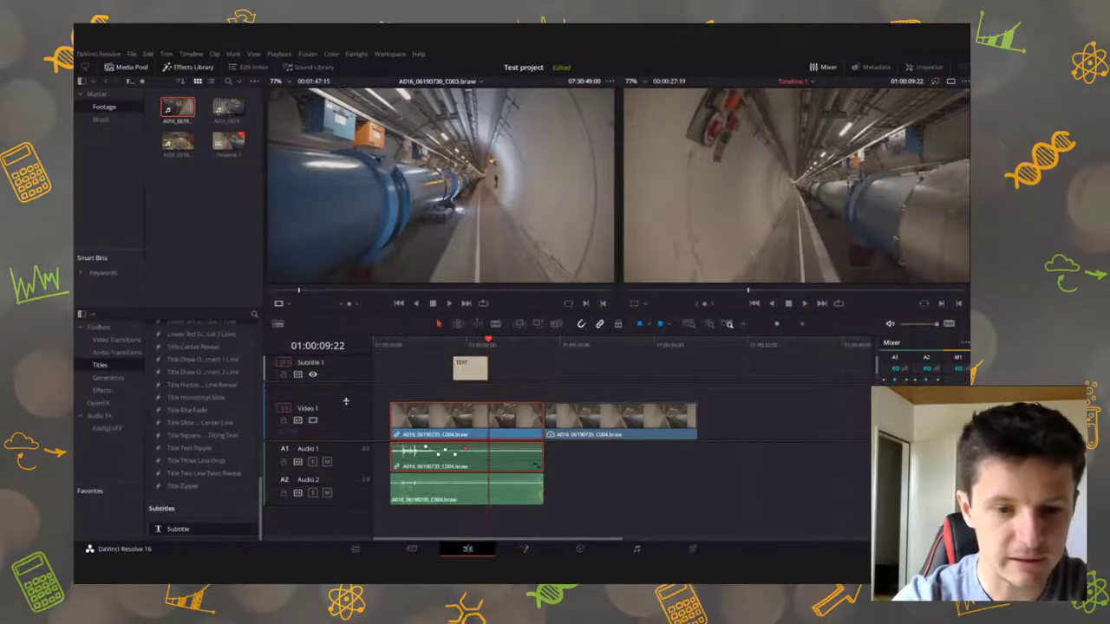
pyautogui.scroll(-3, 459, 400)
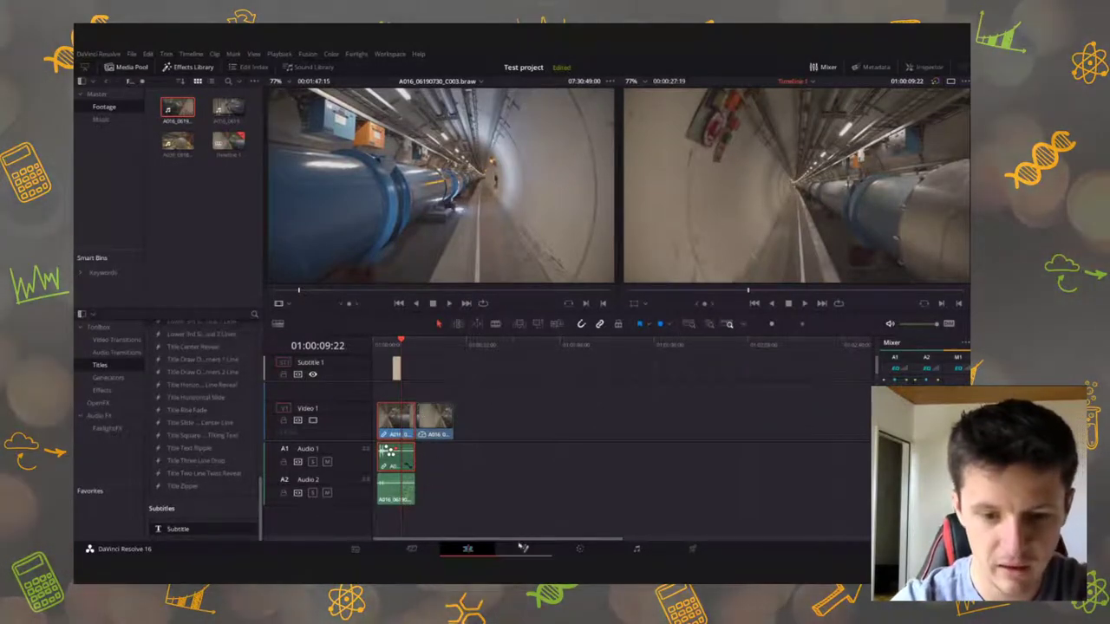
# Open the Color page, move node 01 towards the graph's input, and add node 02 in series after it
pyautogui.click(581, 549)
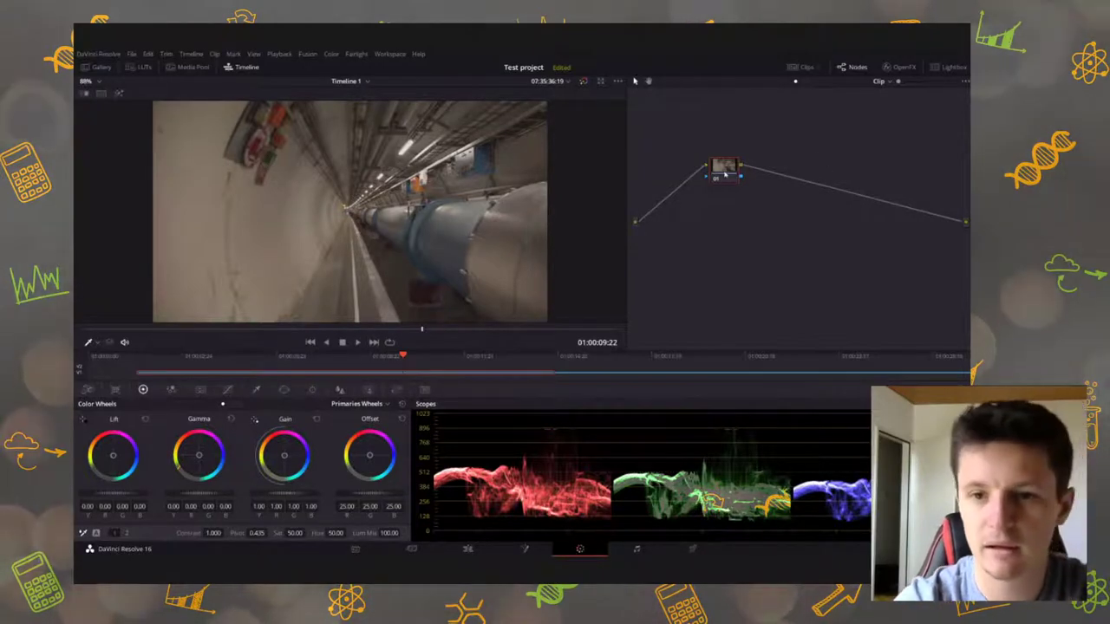
pyautogui.moveTo(723, 167); pyautogui.dragTo(684, 152)
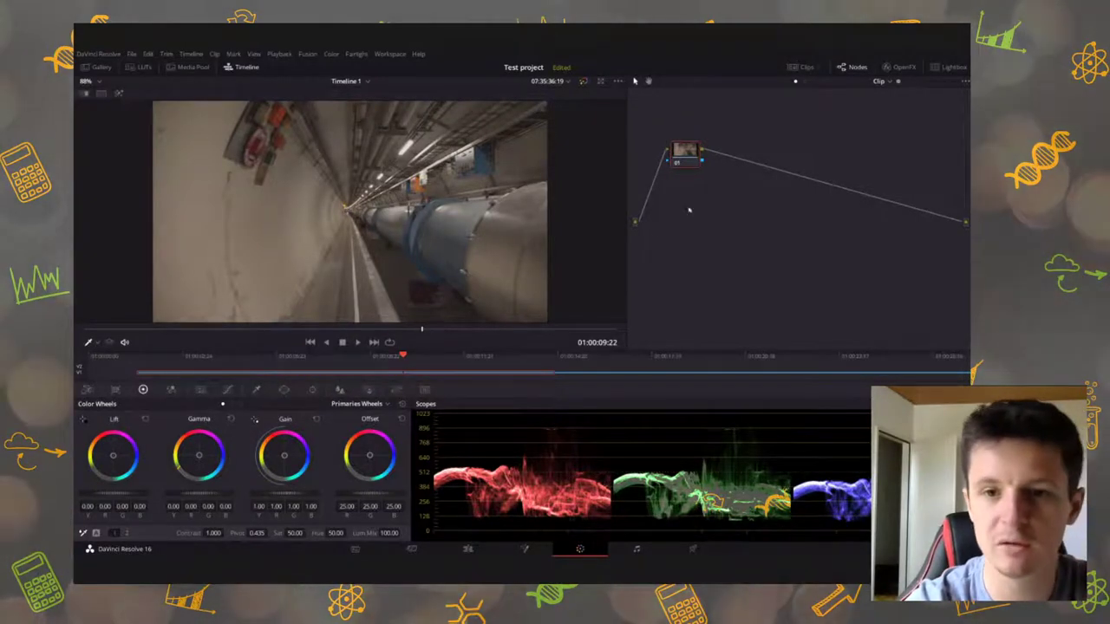
pyautogui.moveTo(685, 154); pyautogui.dragTo(667, 147)
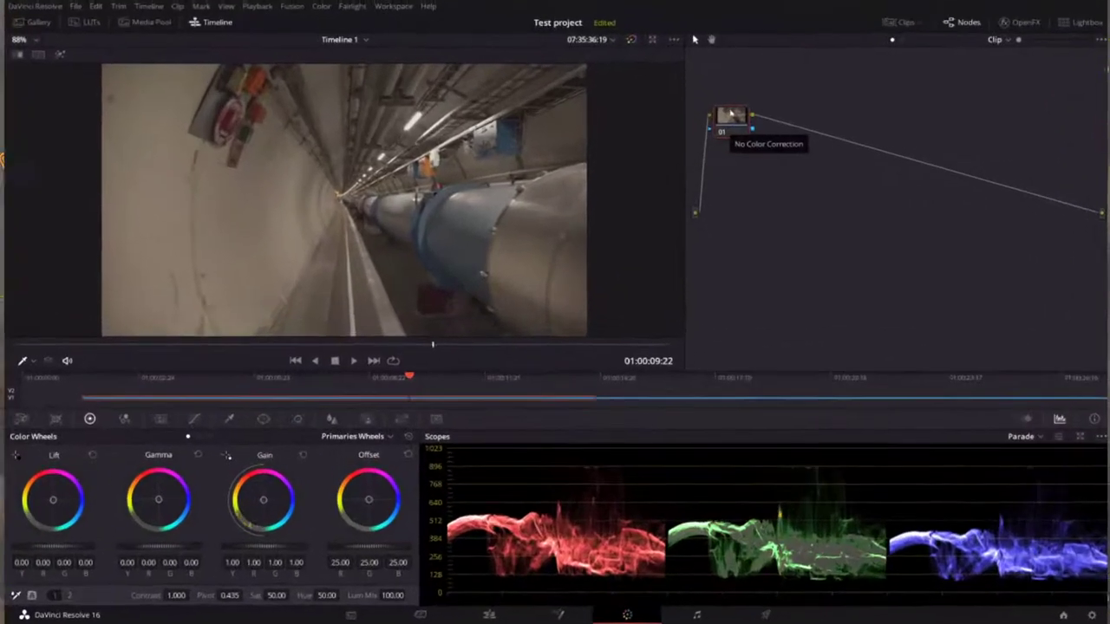
pyautogui.moveTo(740, 126); pyautogui.dragTo(743, 127)
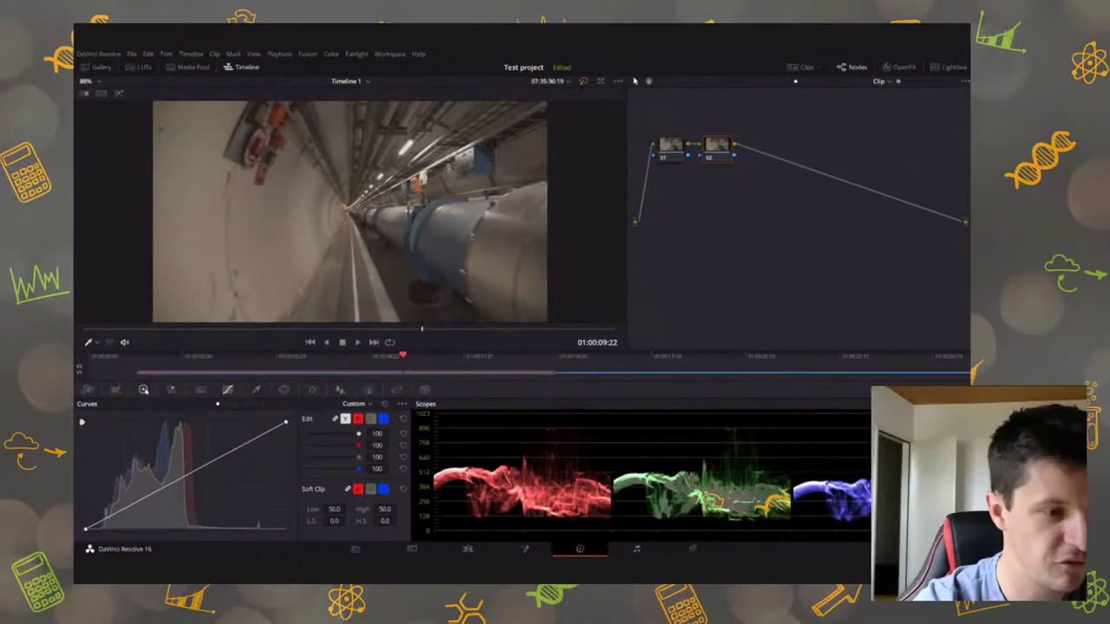
# Show the color wheels for node 02 and set its contrast to 1.200 and saturation to 92.60
pyautogui.click(86, 418)
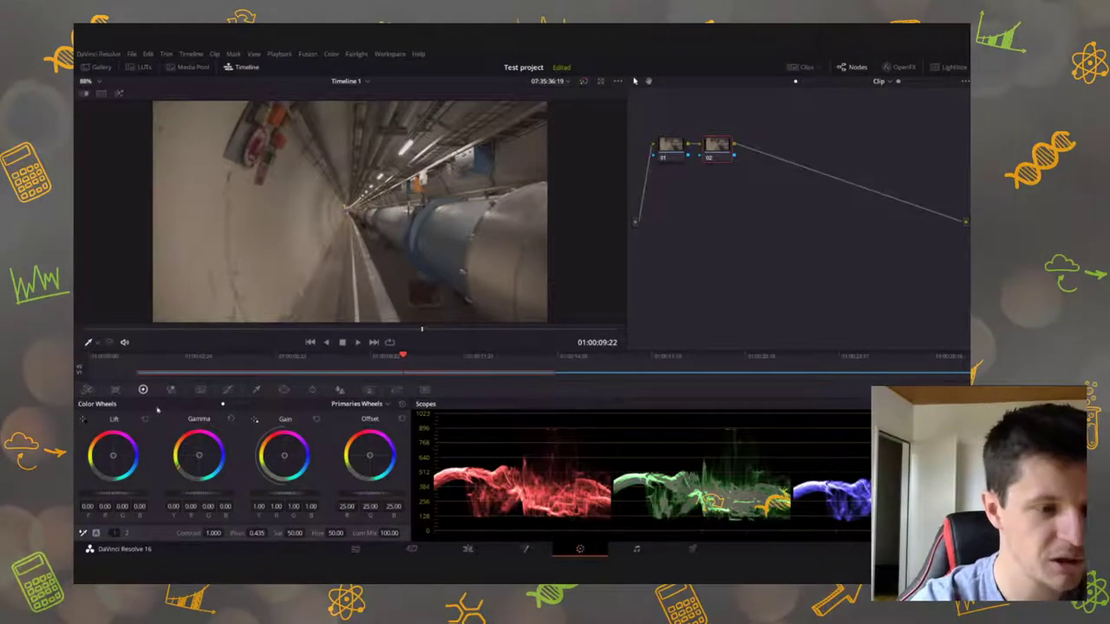
pyautogui.moveTo(213, 533); pyautogui.dragTo(248, 532)
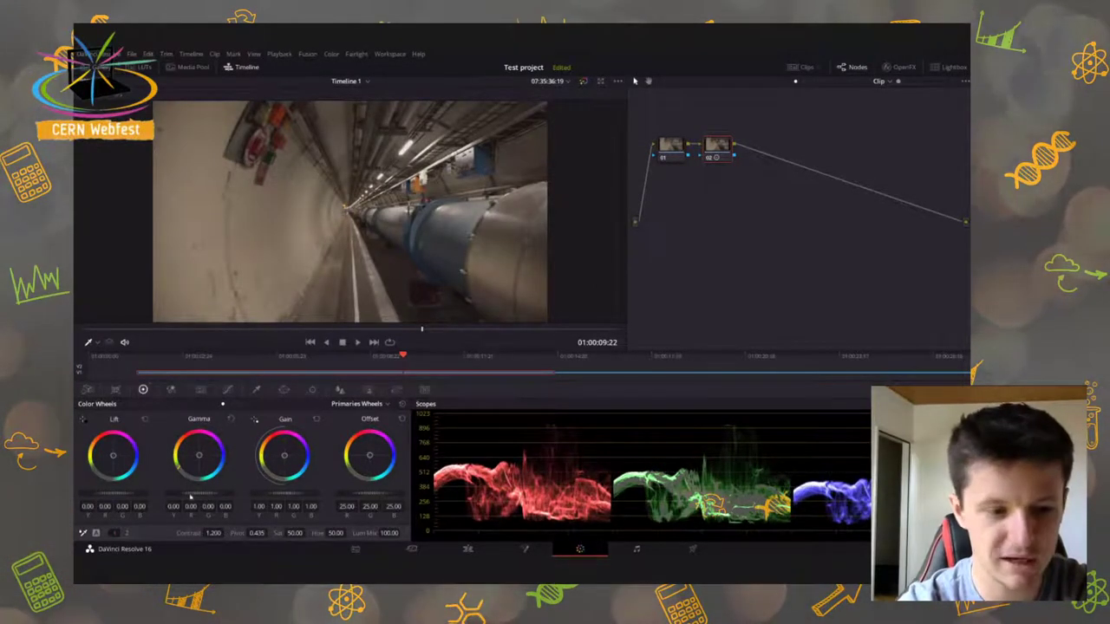
pyautogui.moveTo(292, 533); pyautogui.dragTo(307, 532)
# Adjust node 02's lift to -0.02 and gain to 1.09, and cool its color temperature to -690
pyautogui.moveTo(308, 533); pyautogui.dragTo(287, 496)
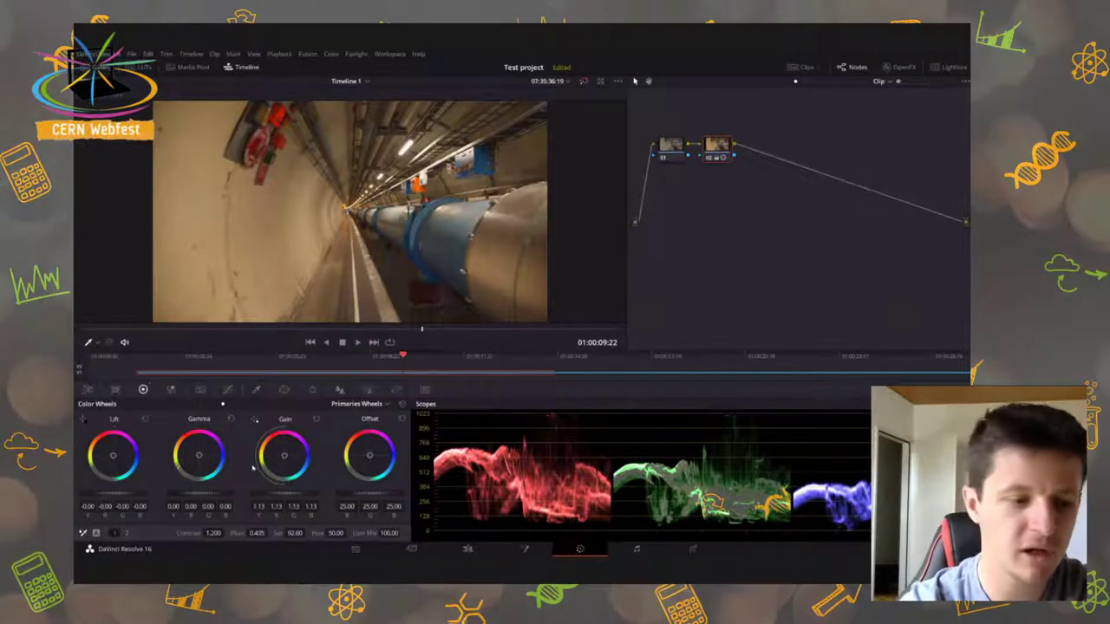
pyautogui.moveTo(262, 491); pyautogui.dragTo(146, 487)
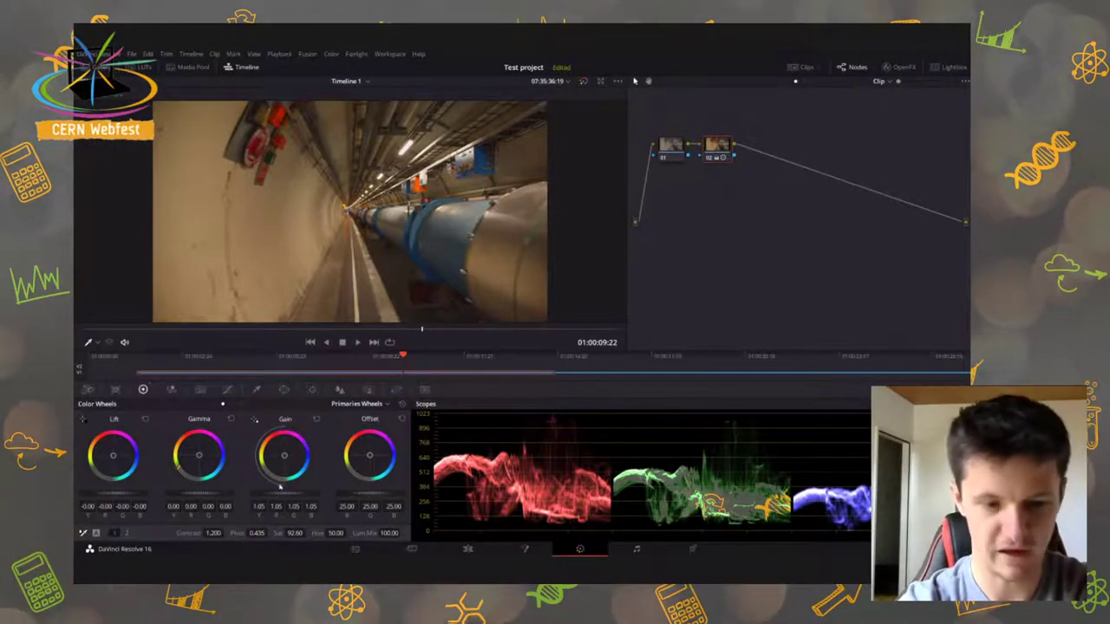
pyautogui.click(128, 534)
pyautogui.moveTo(174, 533)
pyautogui.mouseDown()
pyautogui.moveTo(132, 533)
pyautogui.moveTo(189, 533)
pyautogui.mouseUp()
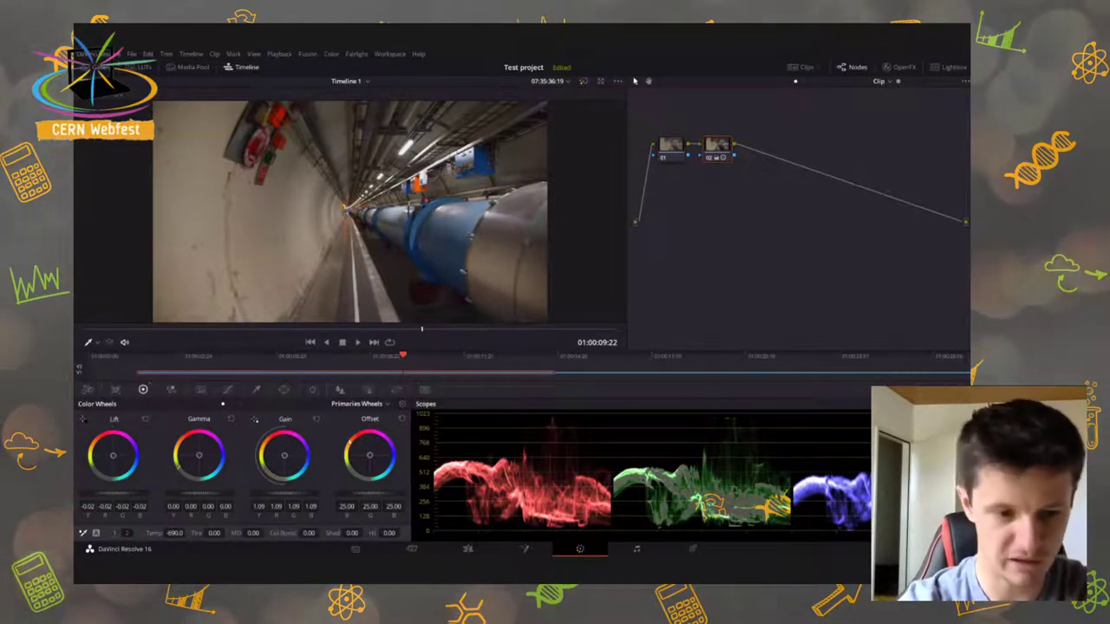
# Set node 02's hue to 50.40 and open the Deliver page
pyautogui.scroll(-1, 348, 534)
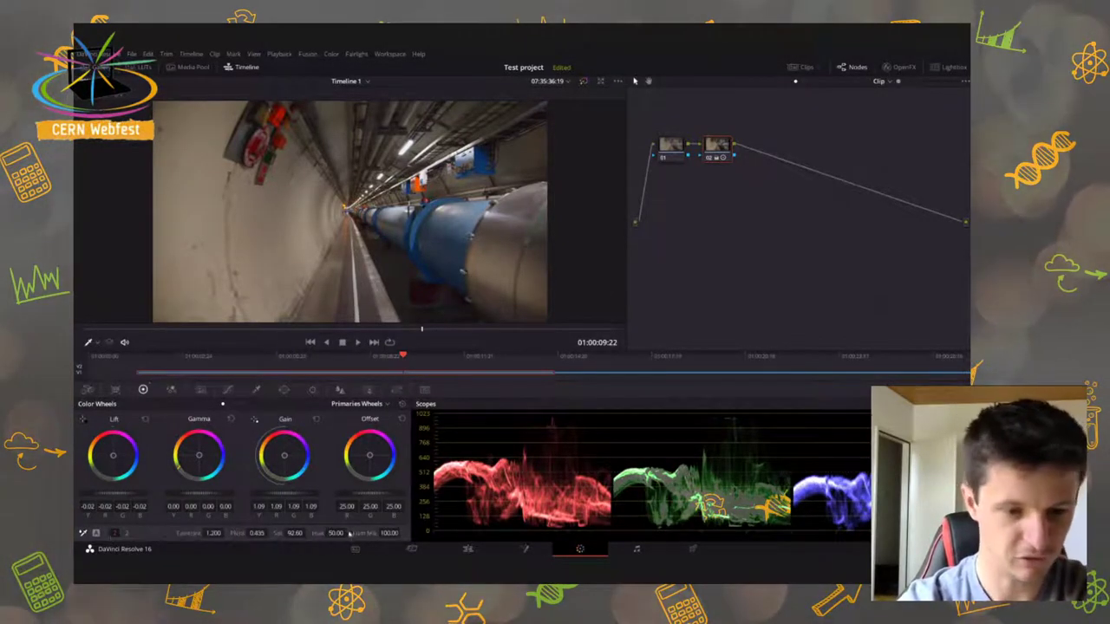
pyautogui.moveTo(348, 534); pyautogui.dragTo(353, 532)
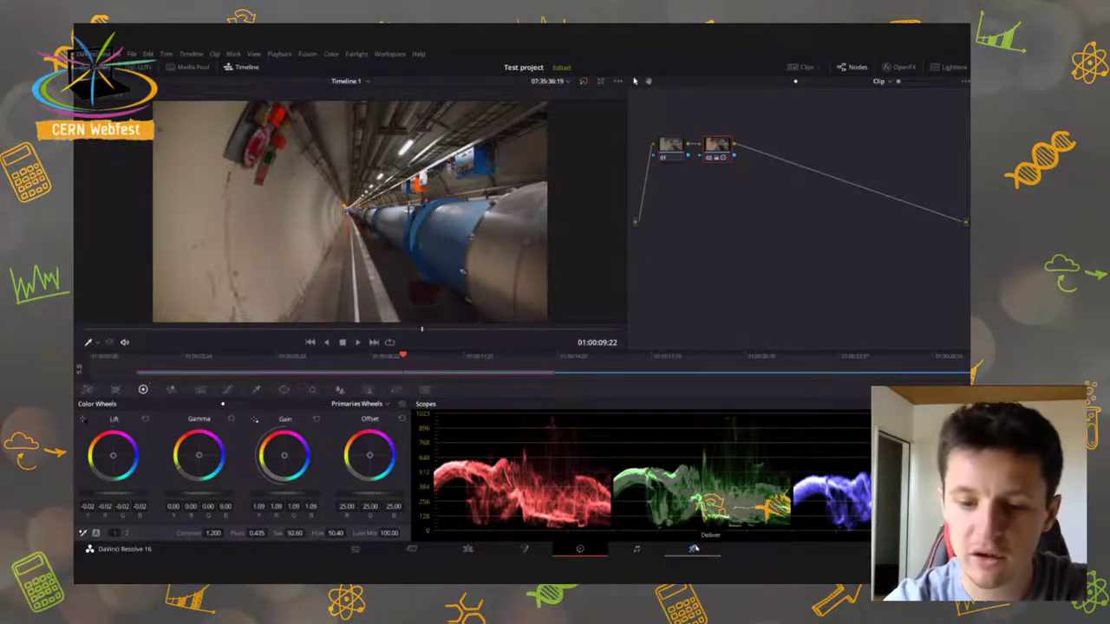
pyautogui.click(693, 549)
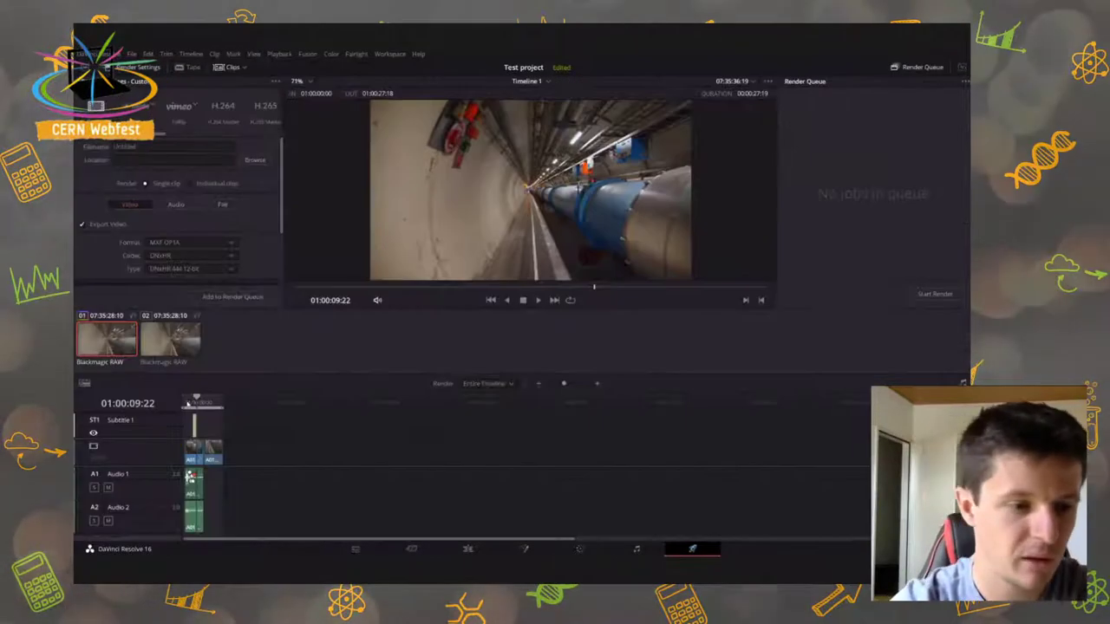
# Mark the render range's in point at the start of the first clip, 01:00:01:13
pyautogui.click(188, 402)
pyautogui.scroll(2, 196, 402)
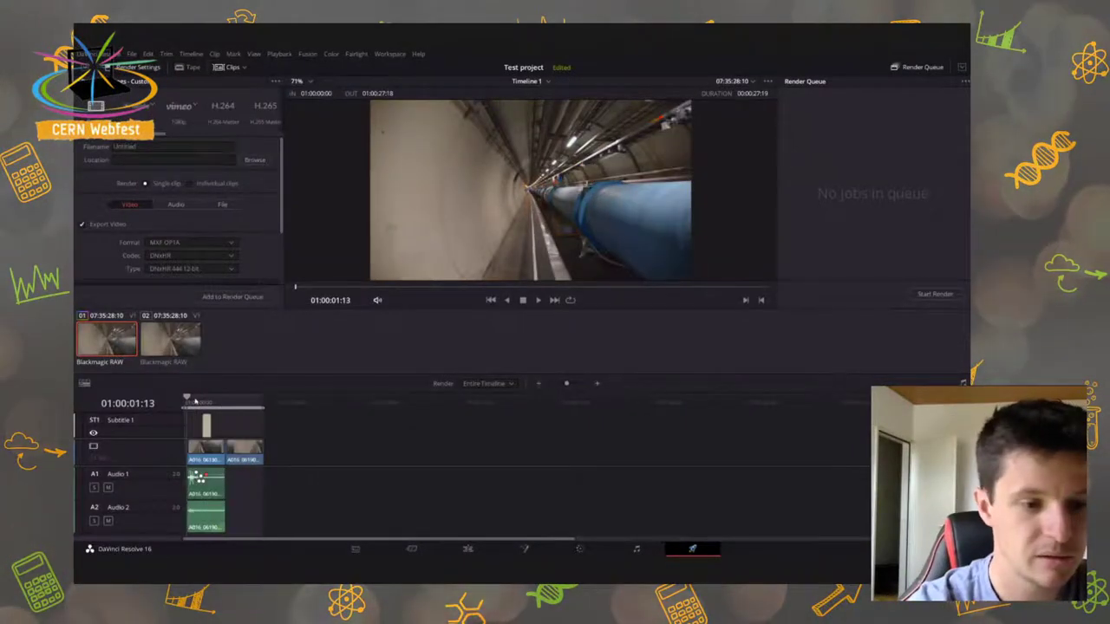
pyautogui.scroll(3, 196, 402)
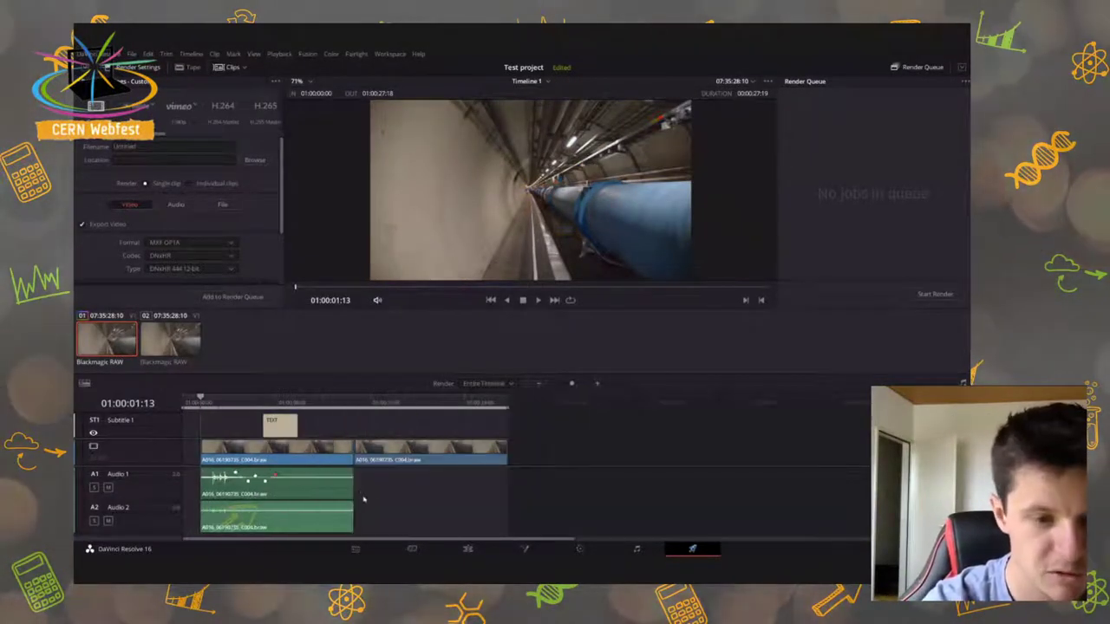
pyautogui.scroll(3, 443, 525)
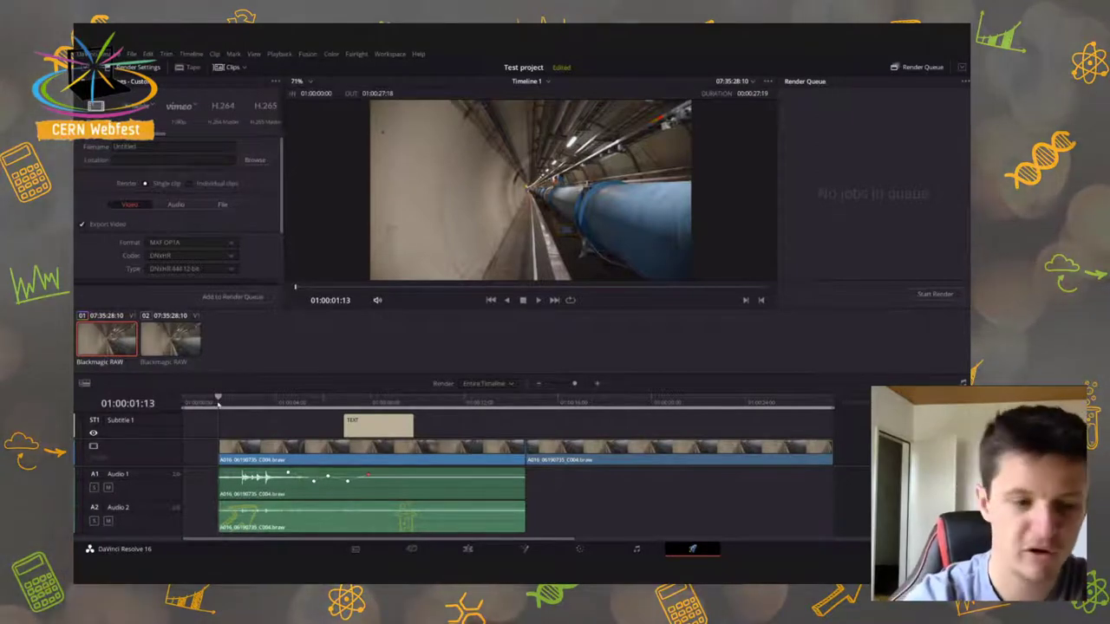
pyautogui.click(207, 401)
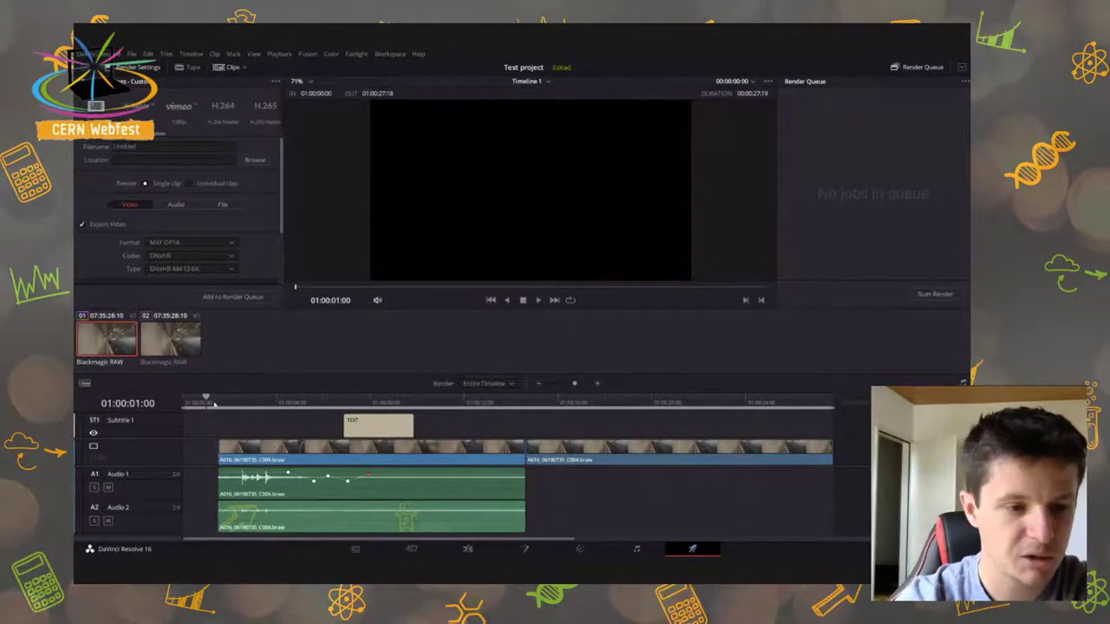
pyautogui.click(219, 401)
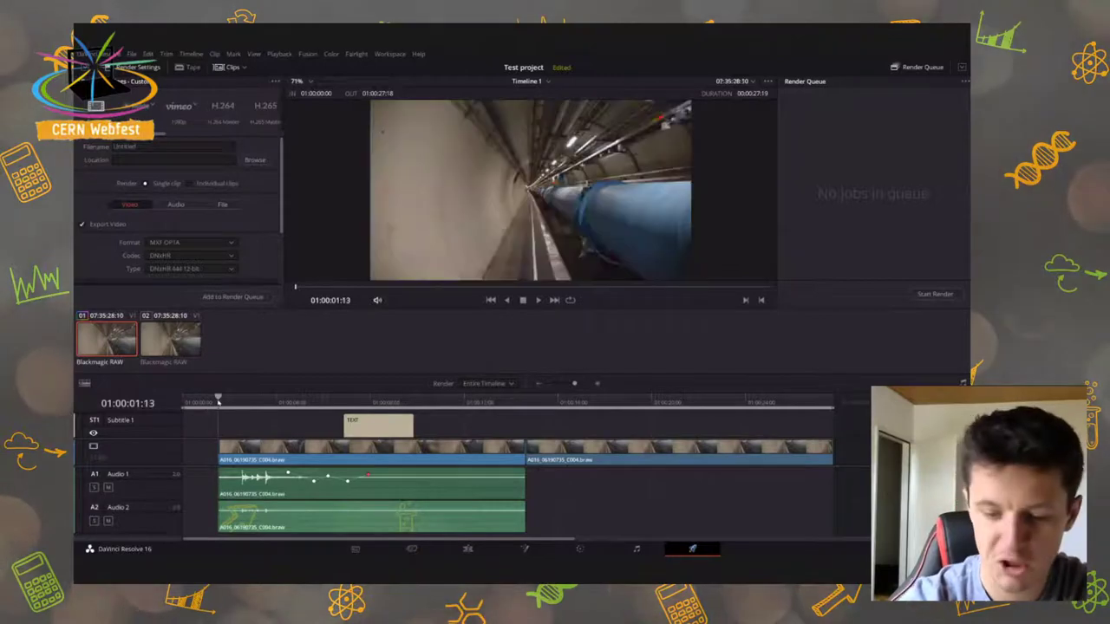
pyautogui.press('i')
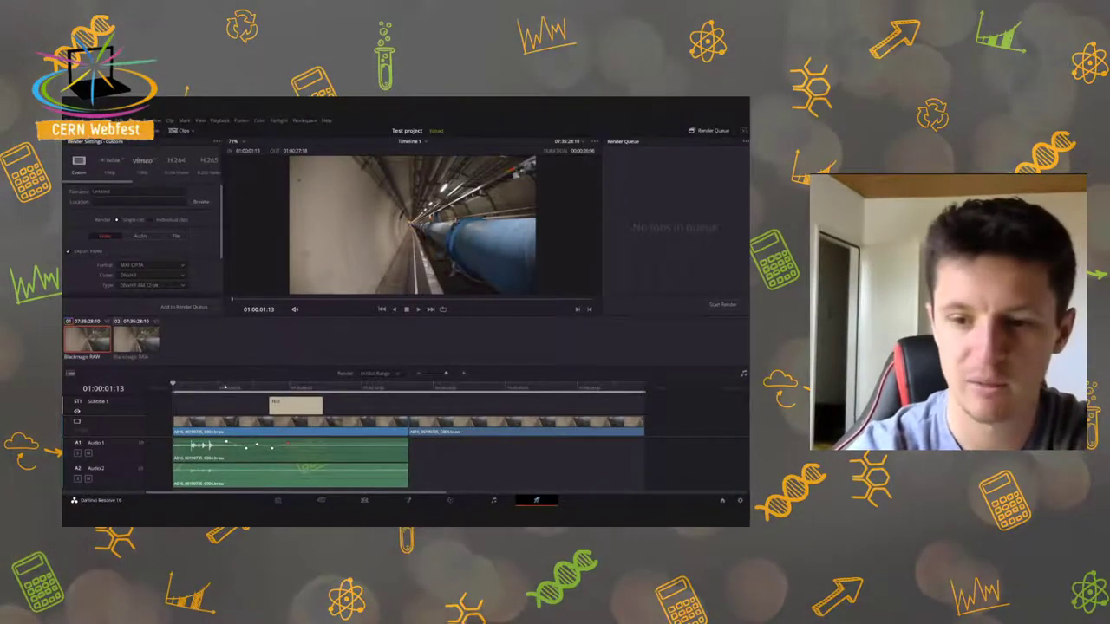
# Mark the render range's out point at the end of the first clip, 01:00:14:16, and place the playhead at 01:00:07:22
pyautogui.click(409, 388)
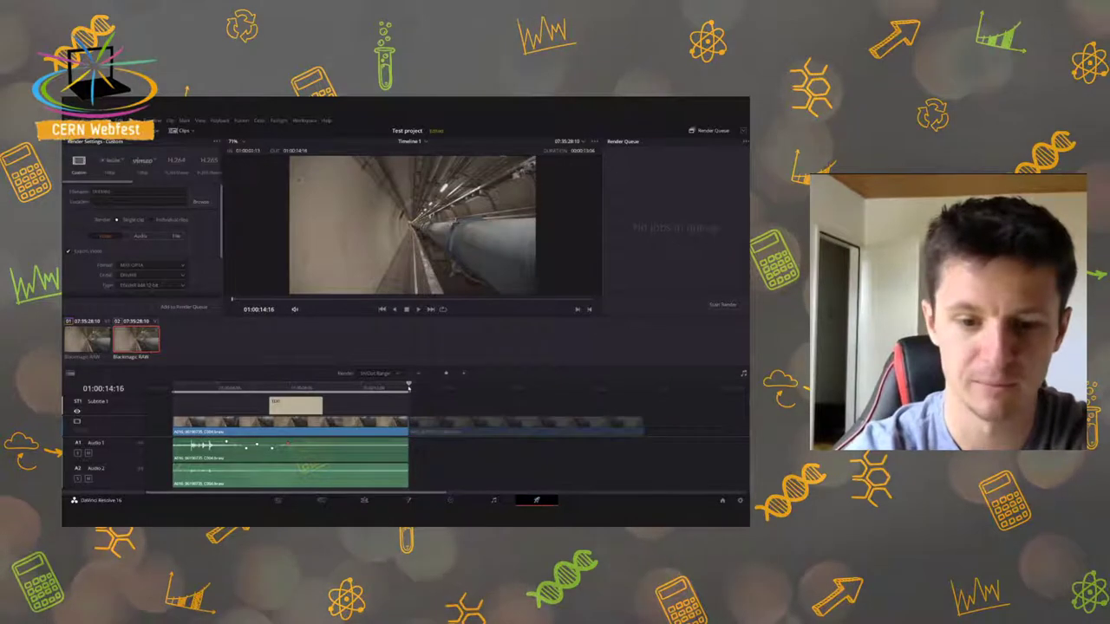
pyautogui.click(323, 388)
pyautogui.click(288, 387)
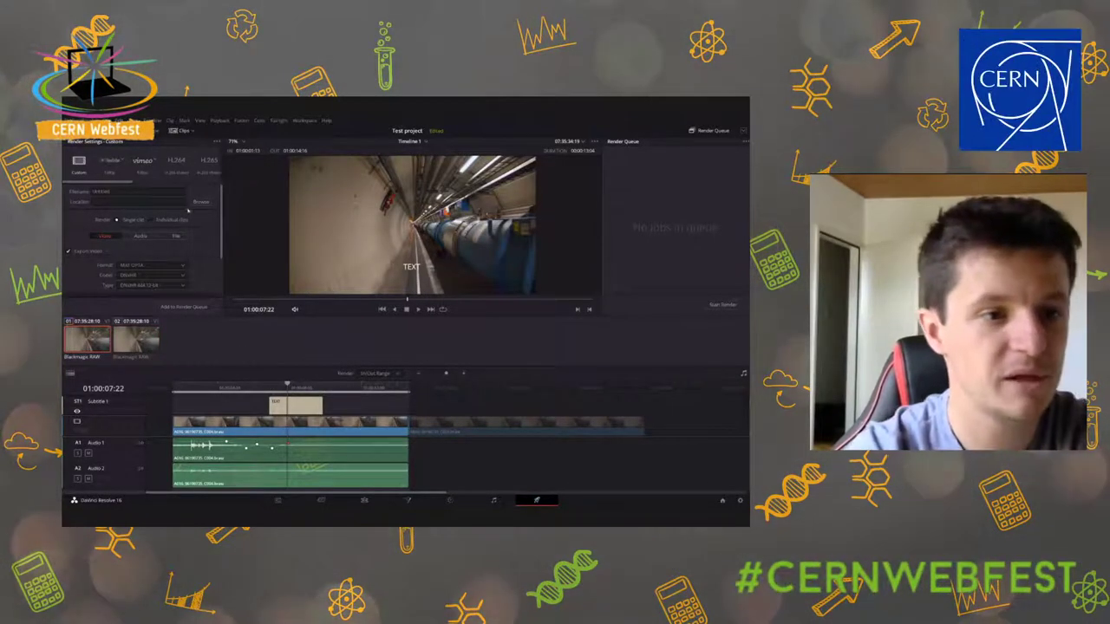
# Apply the H.264 Master render preset and set the video format to MP4
pyautogui.moveTo(95, 184)
pyautogui.mouseDown()
pyautogui.moveTo(115, 186)
pyautogui.moveTo(95, 185)
pyautogui.mouseUp()
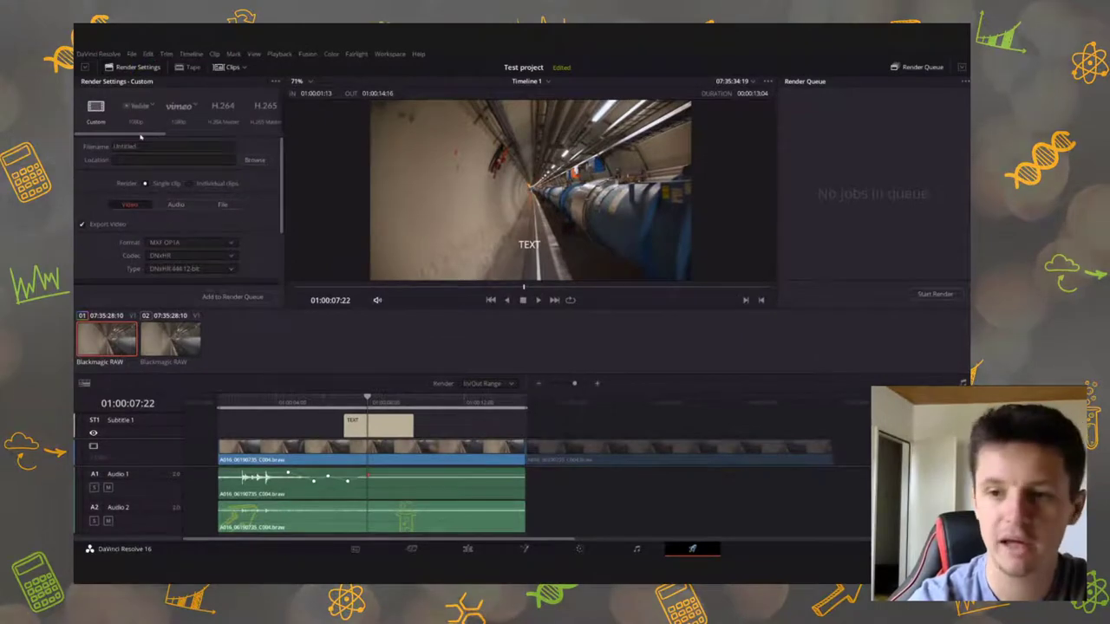
pyautogui.click(224, 113)
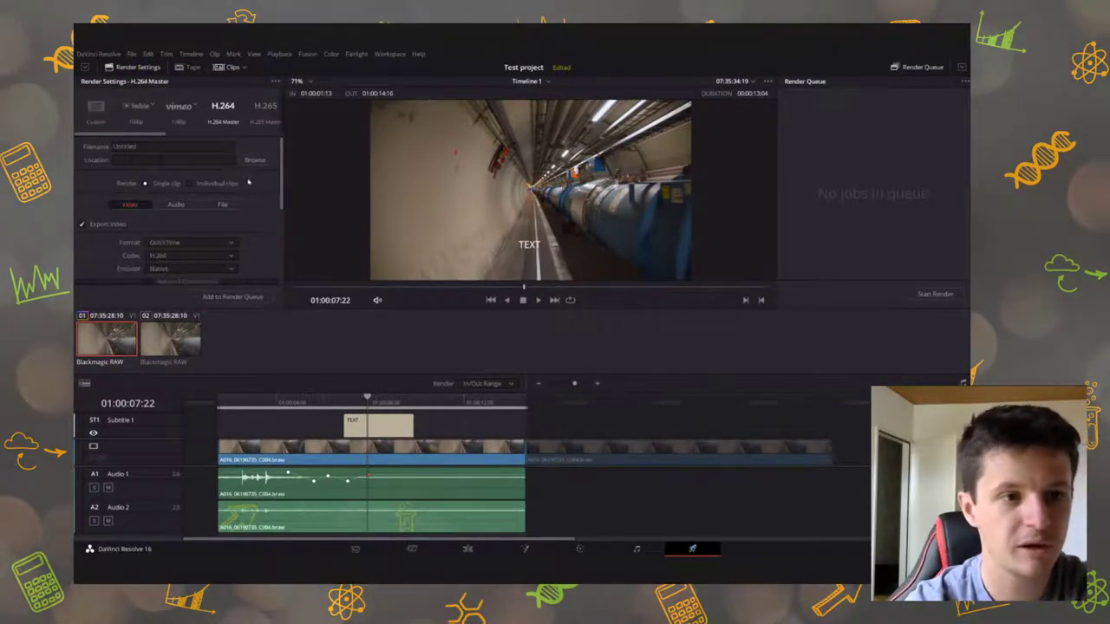
pyautogui.scroll(-1, 192, 229)
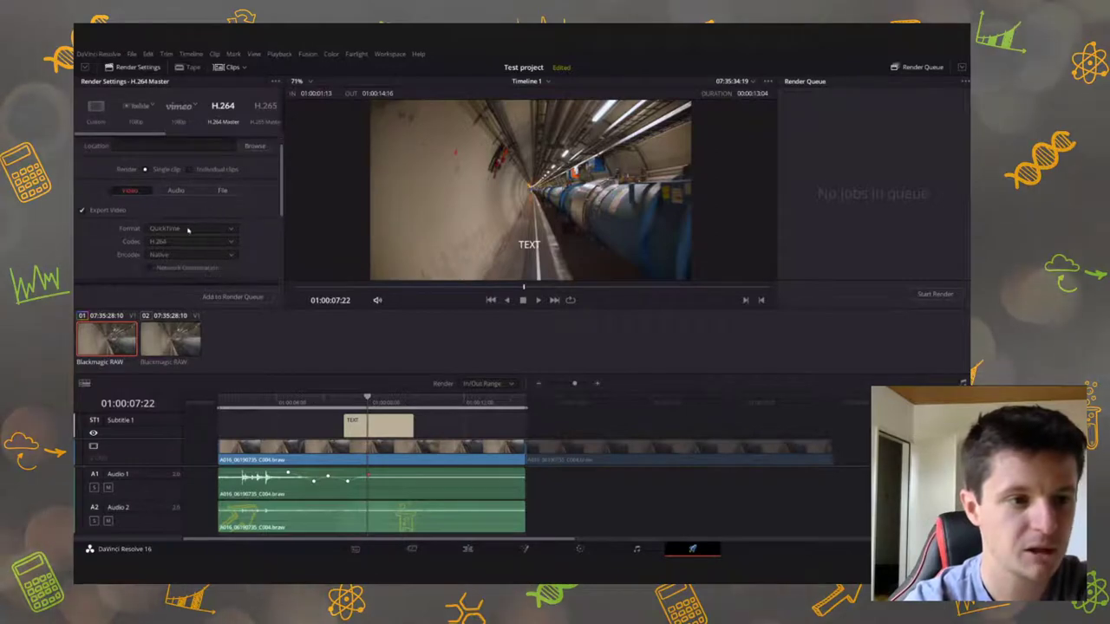
pyautogui.click(170, 228)
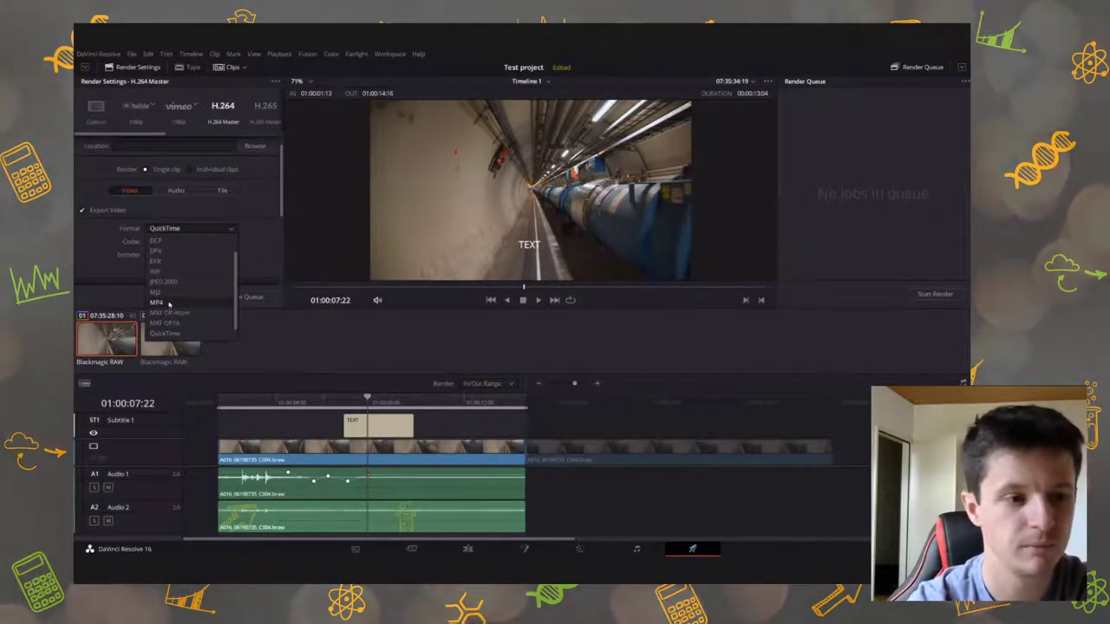
pyautogui.click(170, 305)
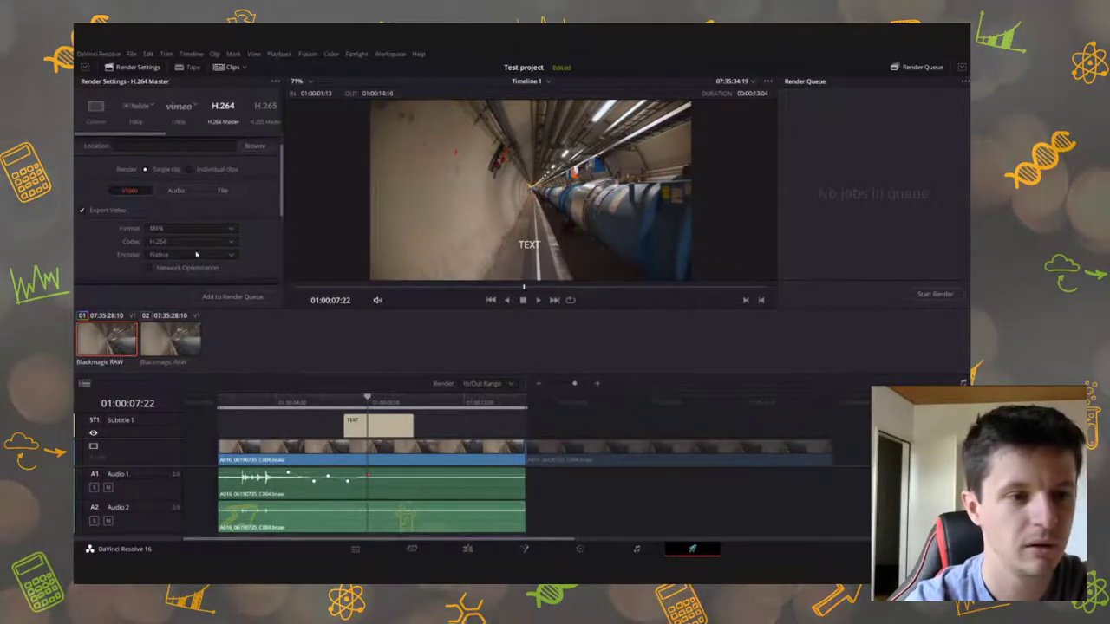
pyautogui.scroll(-2, 196, 255)
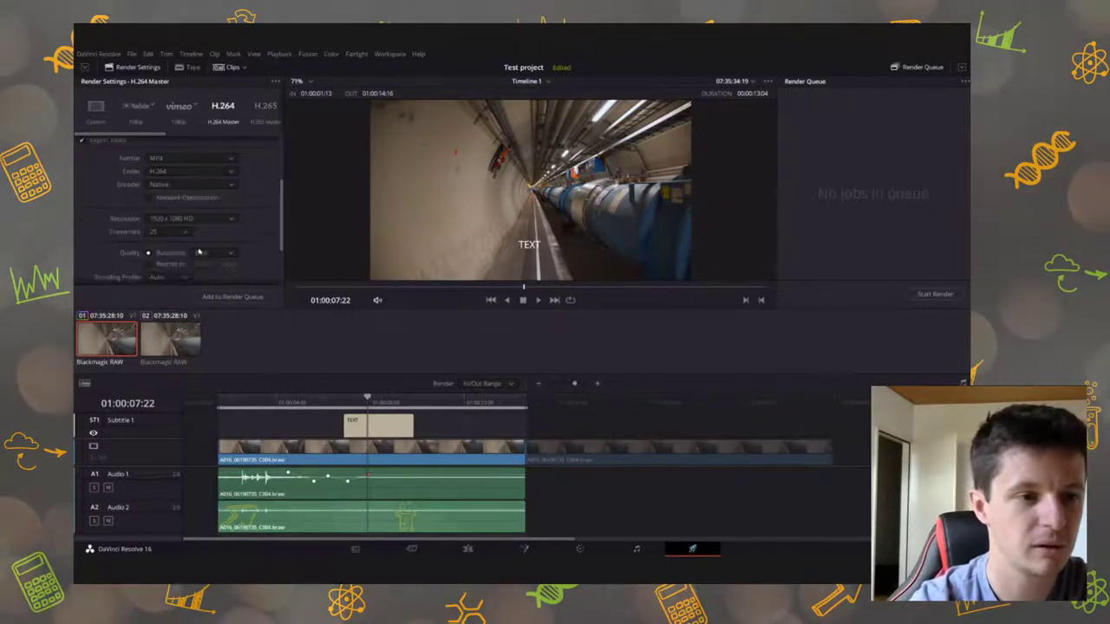
pyautogui.scroll(3, 199, 252)
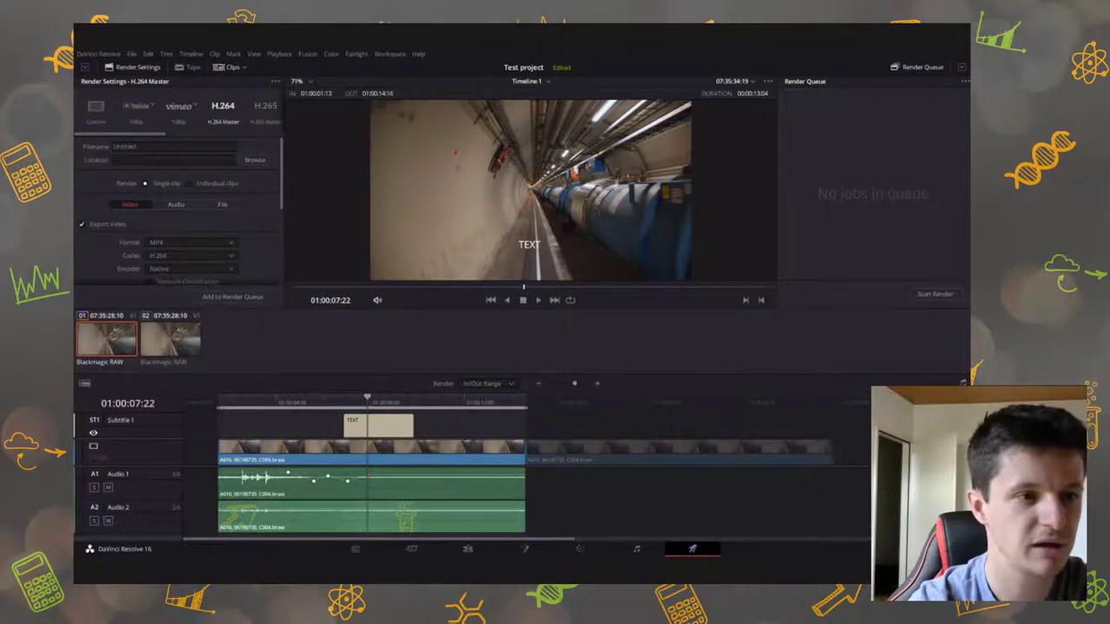
# Set the render destination to the Test clip folder on the Desktop with the file name Test
pyautogui.click(253, 161)
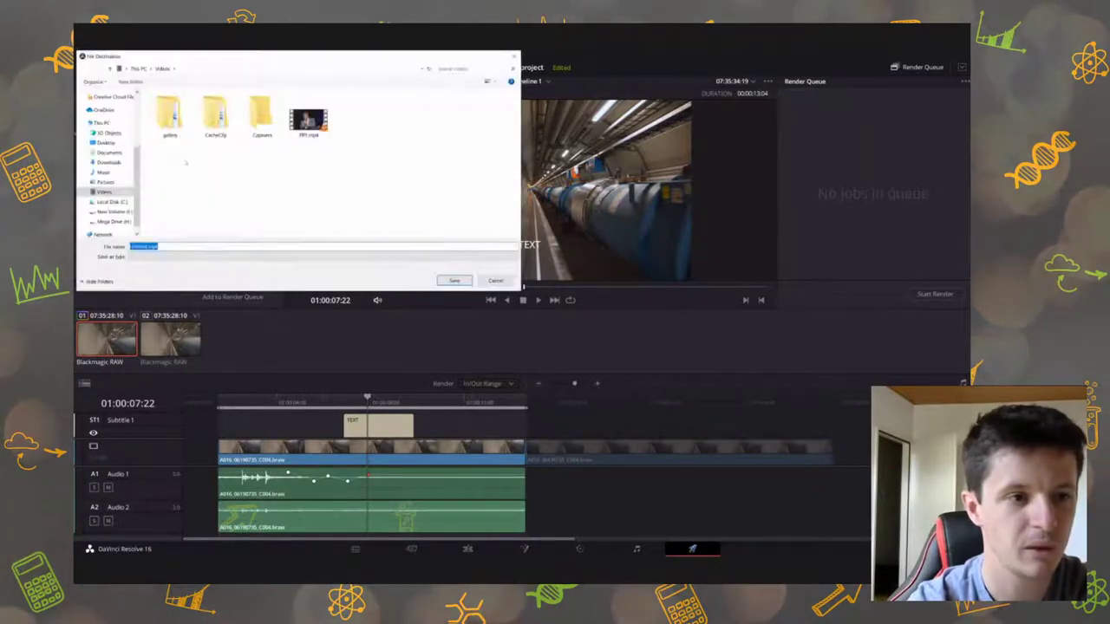
pyautogui.click(107, 143)
pyautogui.doubleClick(214, 113)
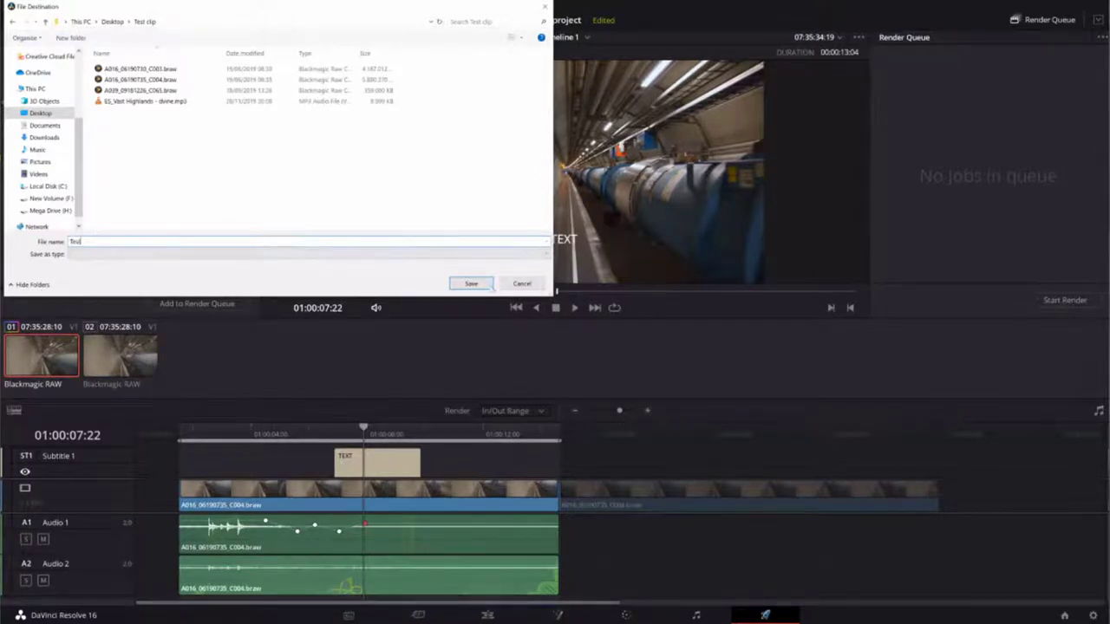
pyautogui.press('Return')
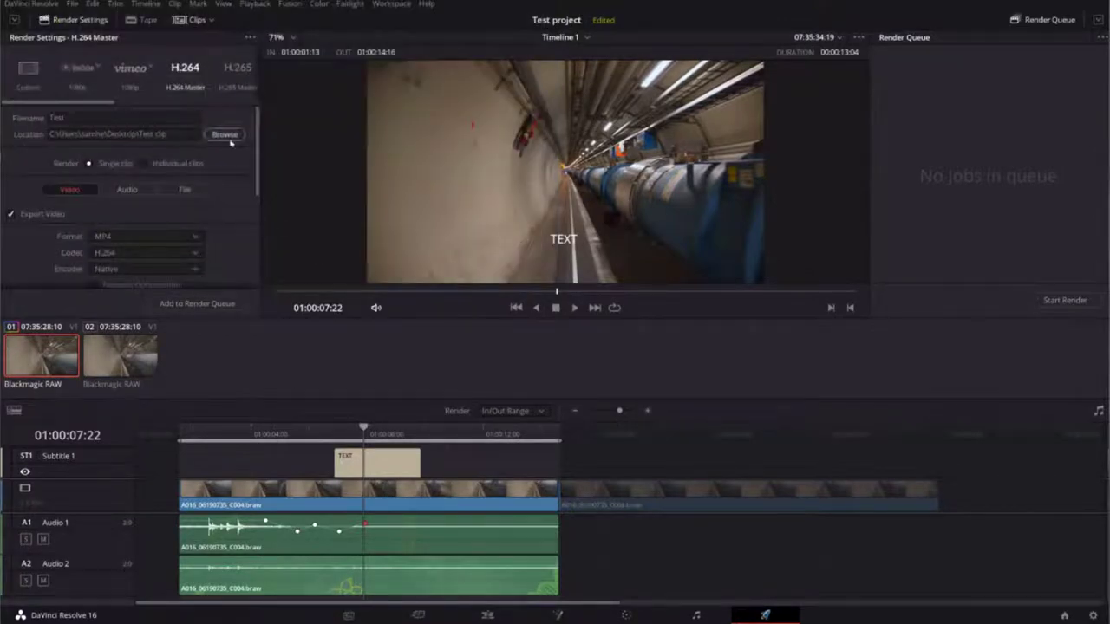
# Set the render resolution to 1920 x 1080 HD
pyautogui.scroll(-3, 126, 208)
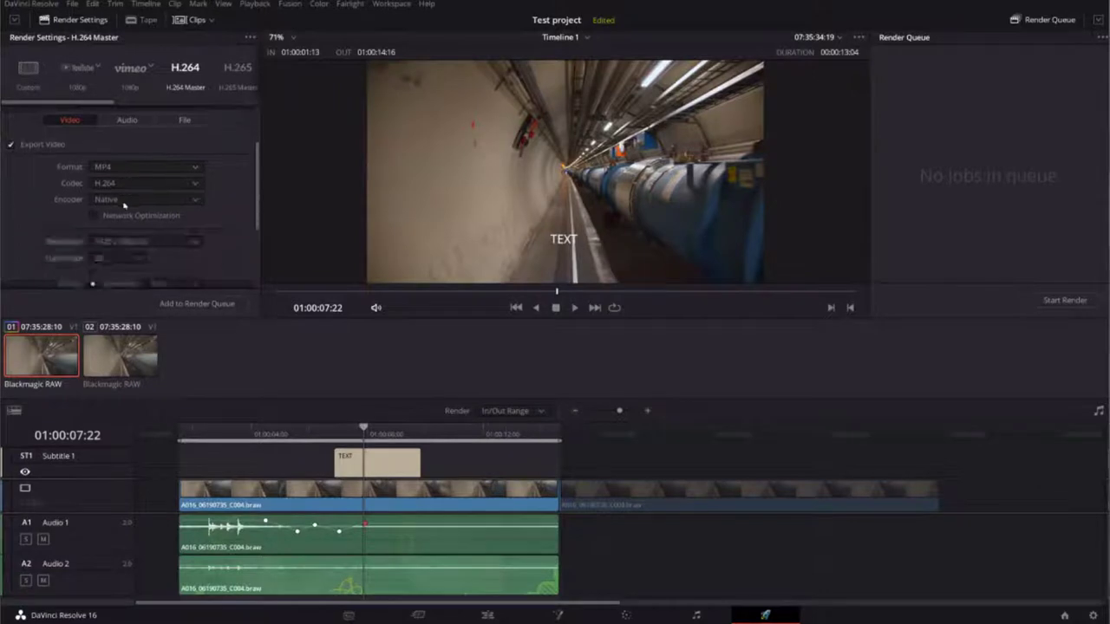
pyautogui.scroll(3, 121, 189)
pyautogui.scroll(-4, 120, 189)
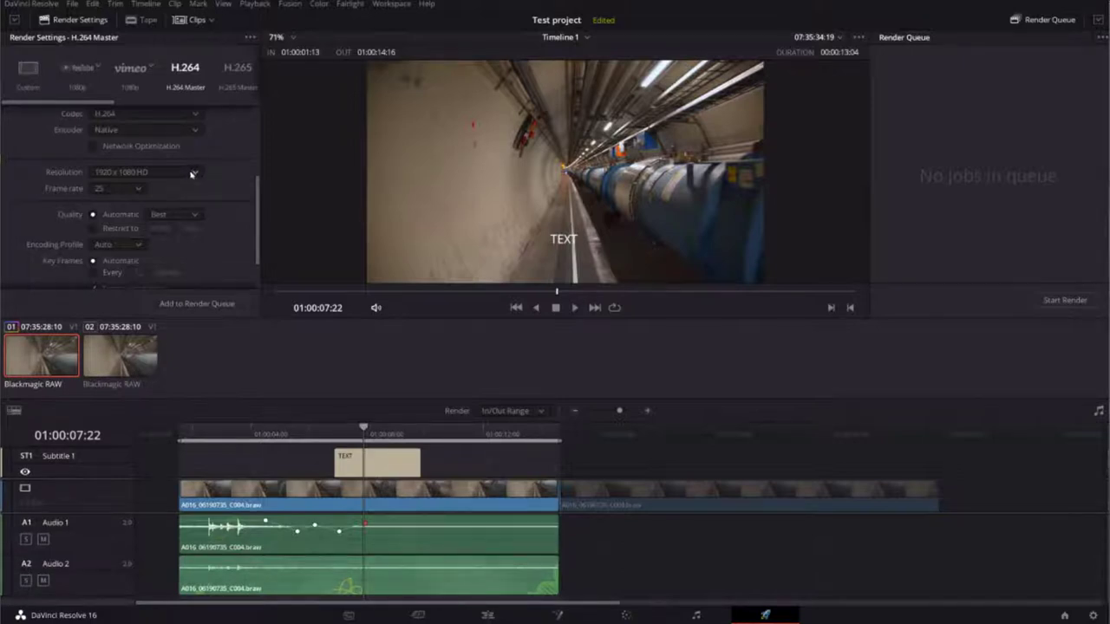
pyautogui.click(178, 176)
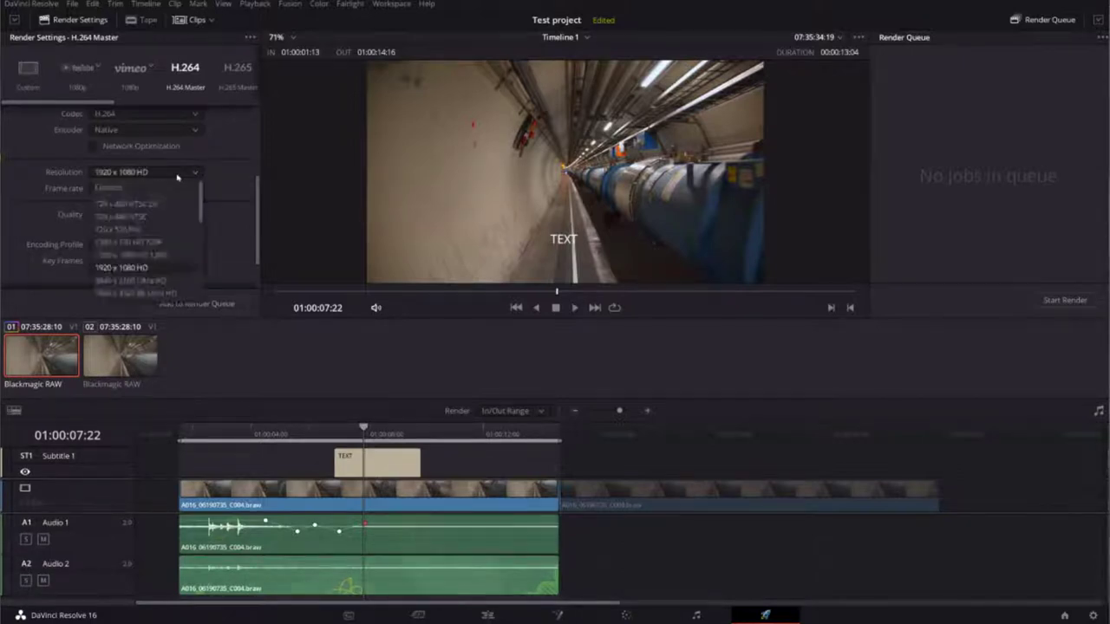
pyautogui.click(143, 268)
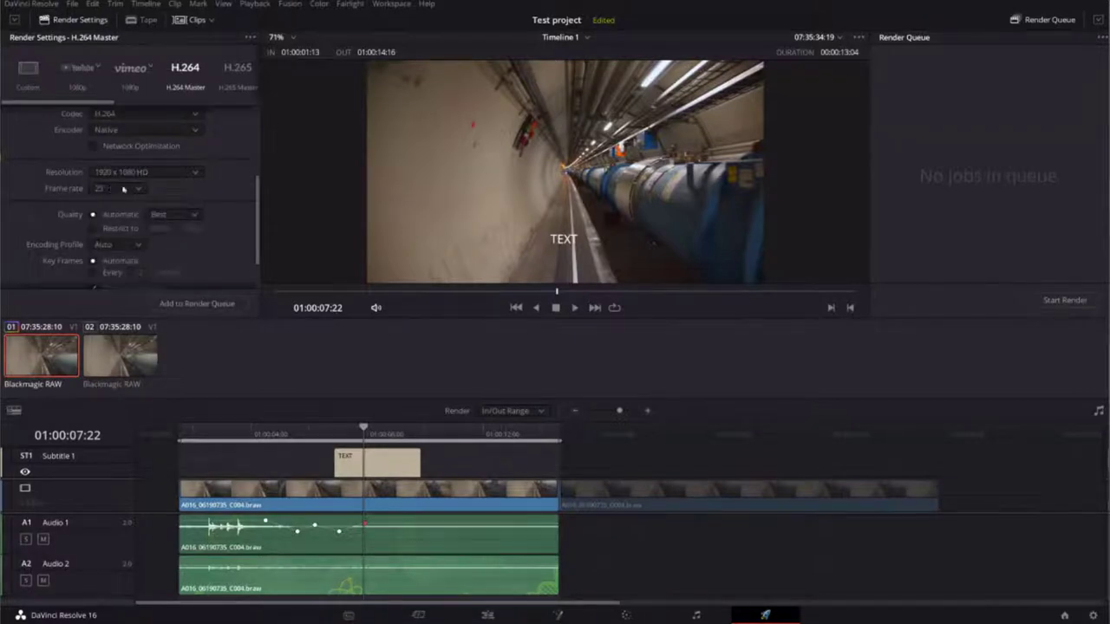
# Set the video render quality to Automatic at the Best level
pyautogui.scroll(-1, 143, 192)
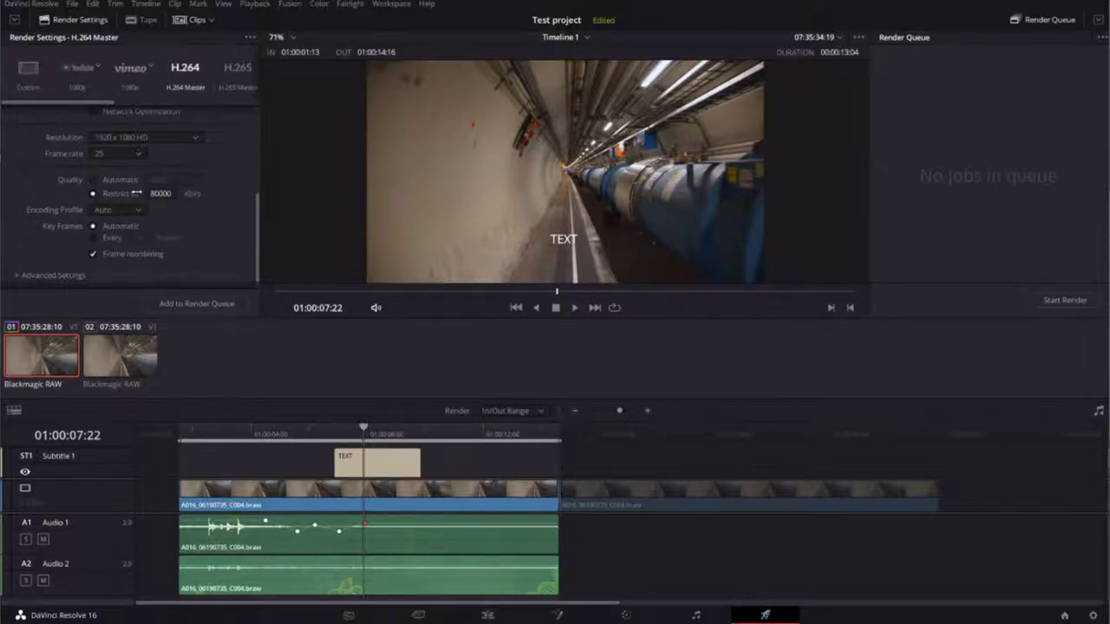
pyautogui.click(94, 180)
pyautogui.click(158, 180)
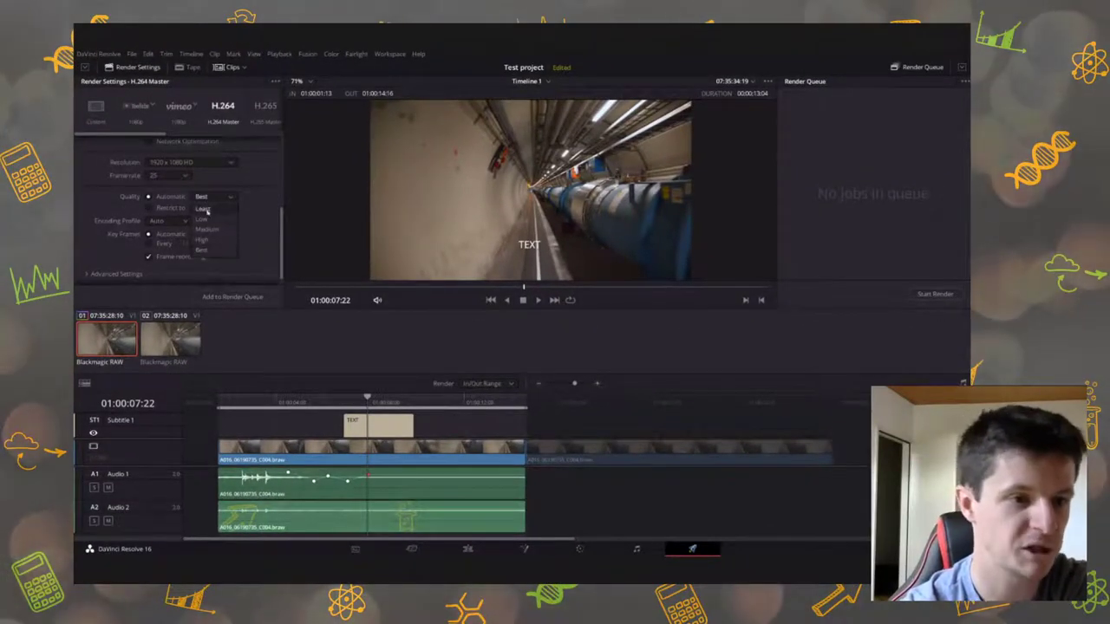
pyautogui.click(202, 250)
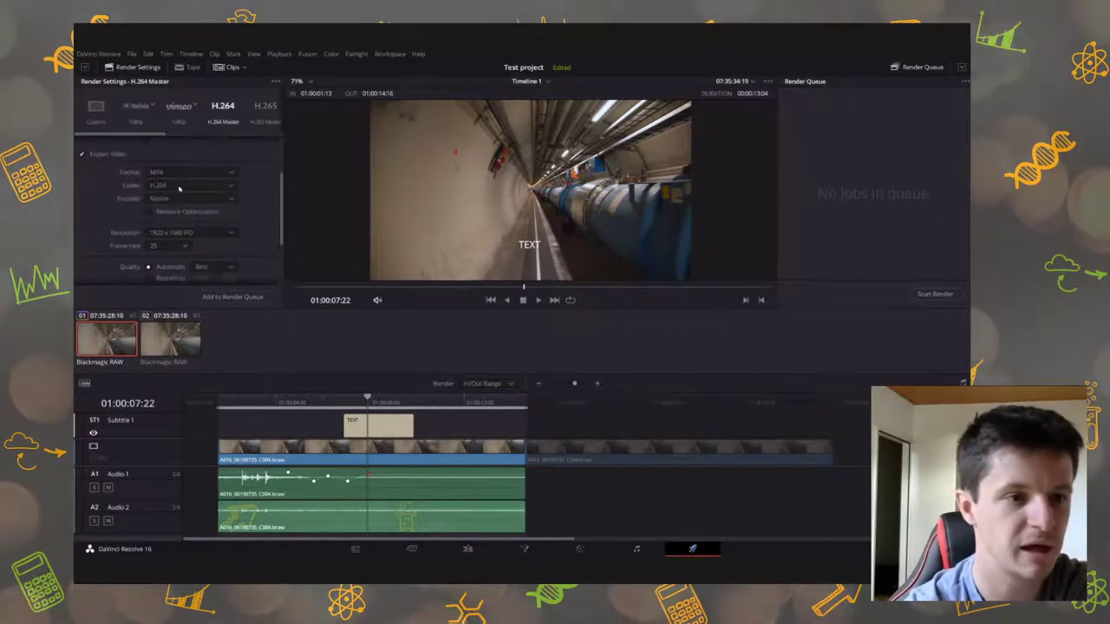
# Expand the subtitle settings, enable subtitle export, and set its format to Burn into video
pyautogui.scroll(-1, 179, 190)
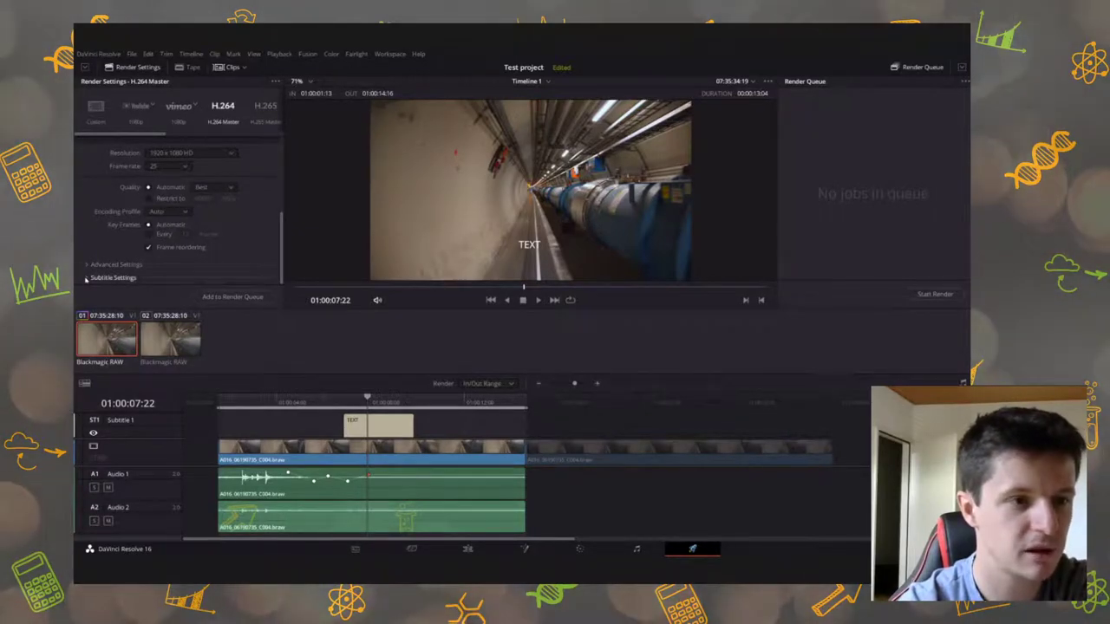
pyautogui.click(86, 277)
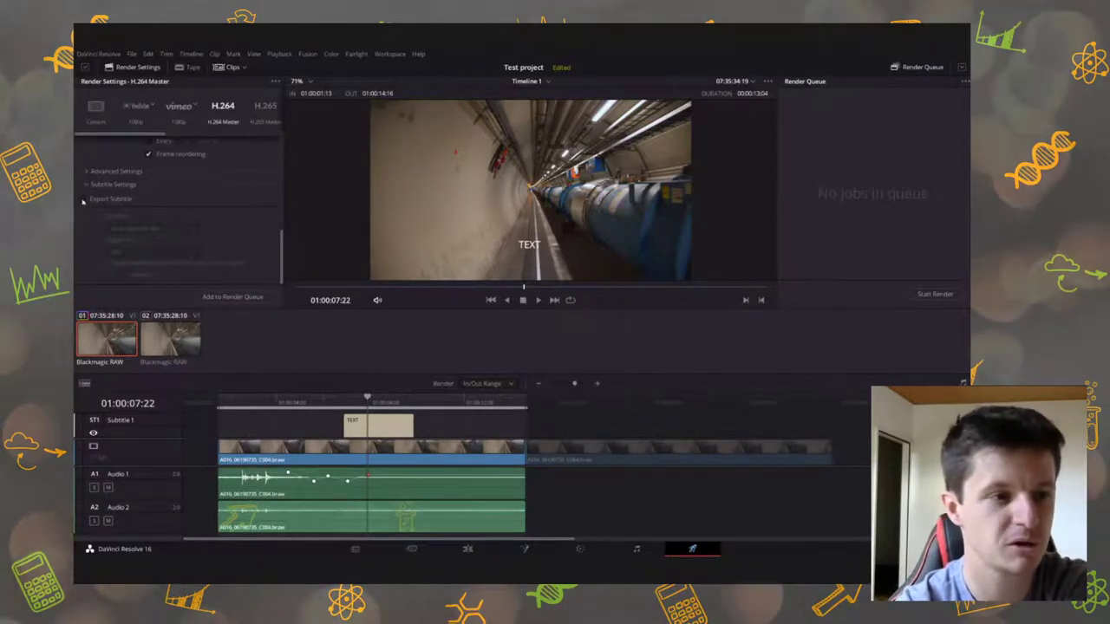
pyautogui.click(82, 199)
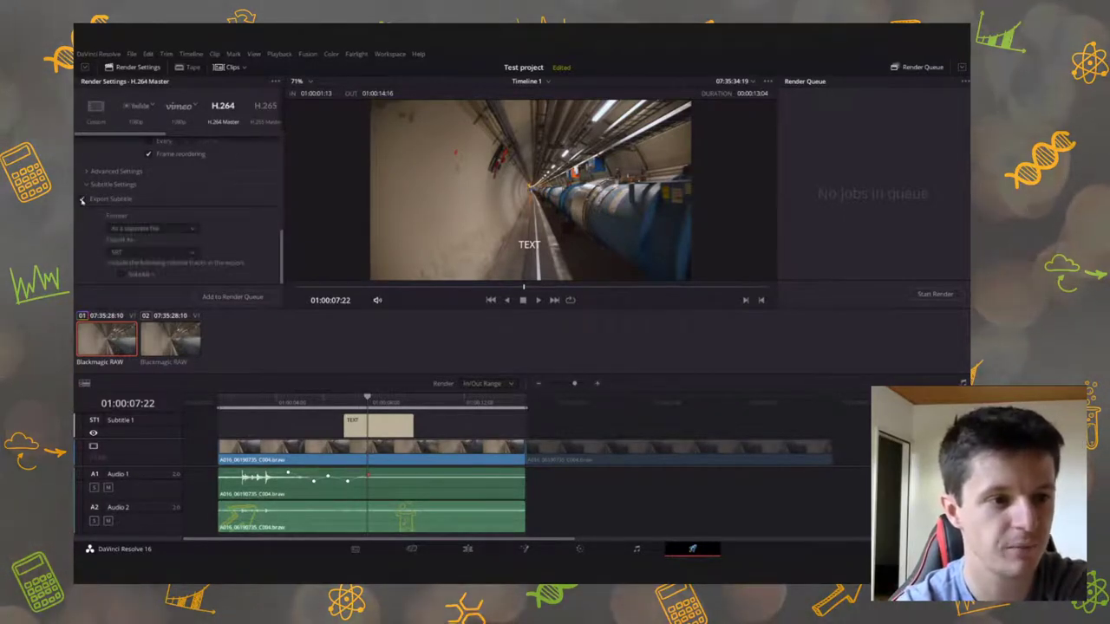
pyautogui.click(165, 228)
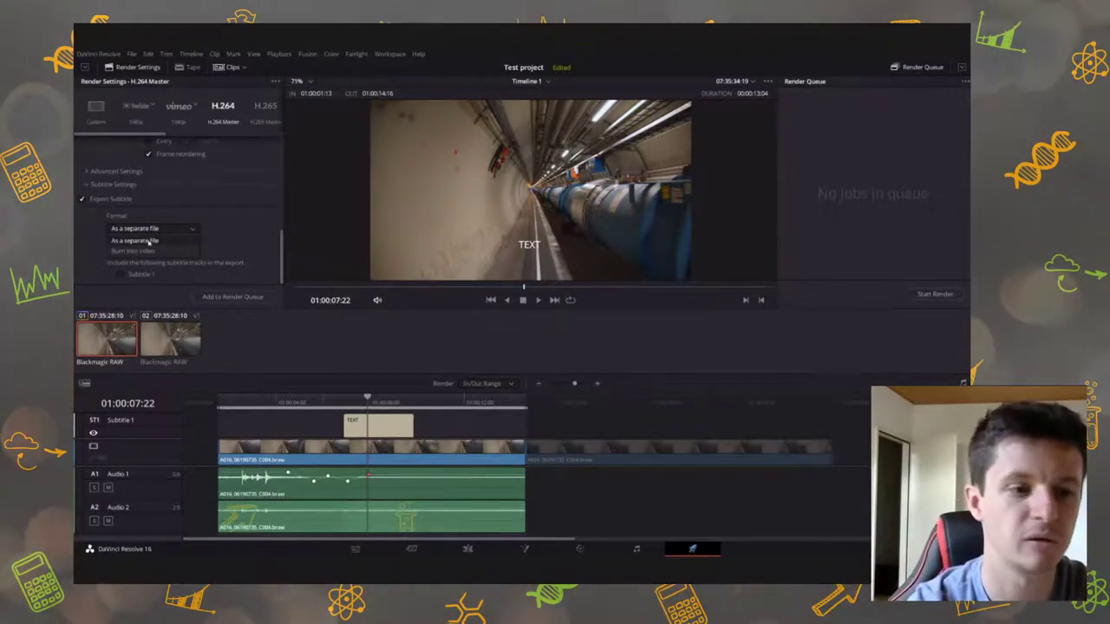
pyautogui.click(149, 240)
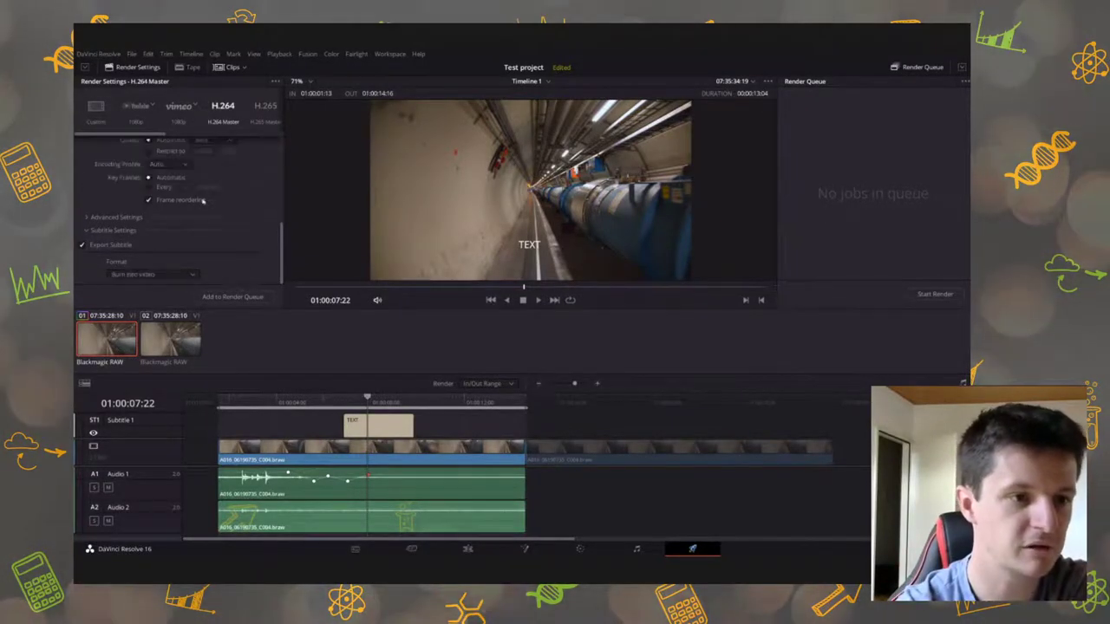
# Review the audio render settings, including codec, data rate, sample rate, bit depth and output track, and return to the video settings
pyautogui.scroll(10, 199, 200)
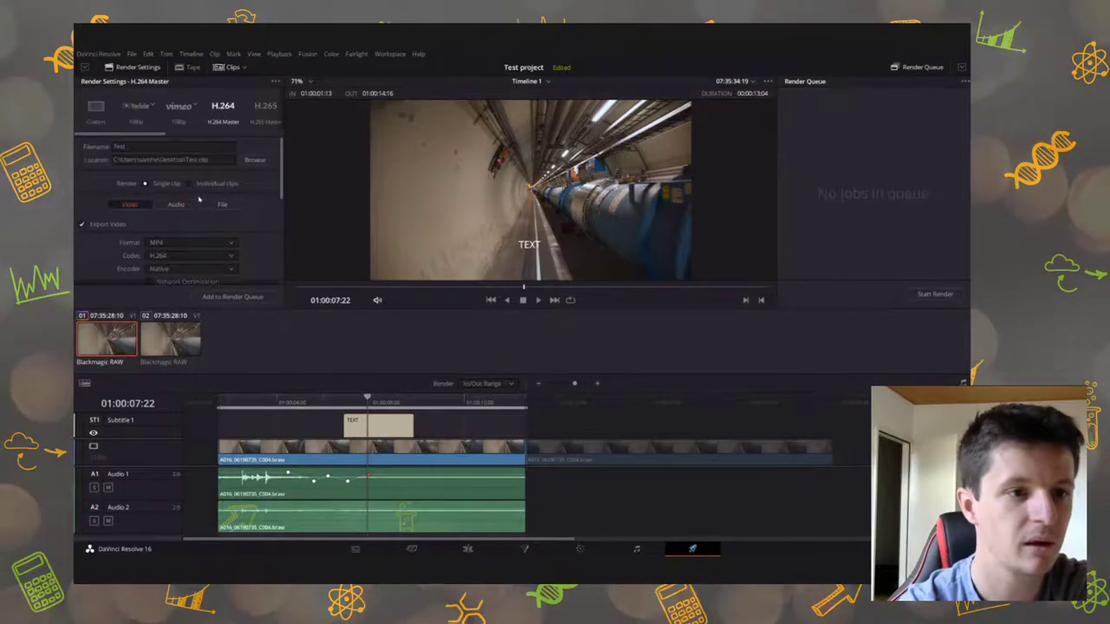
pyautogui.click(176, 205)
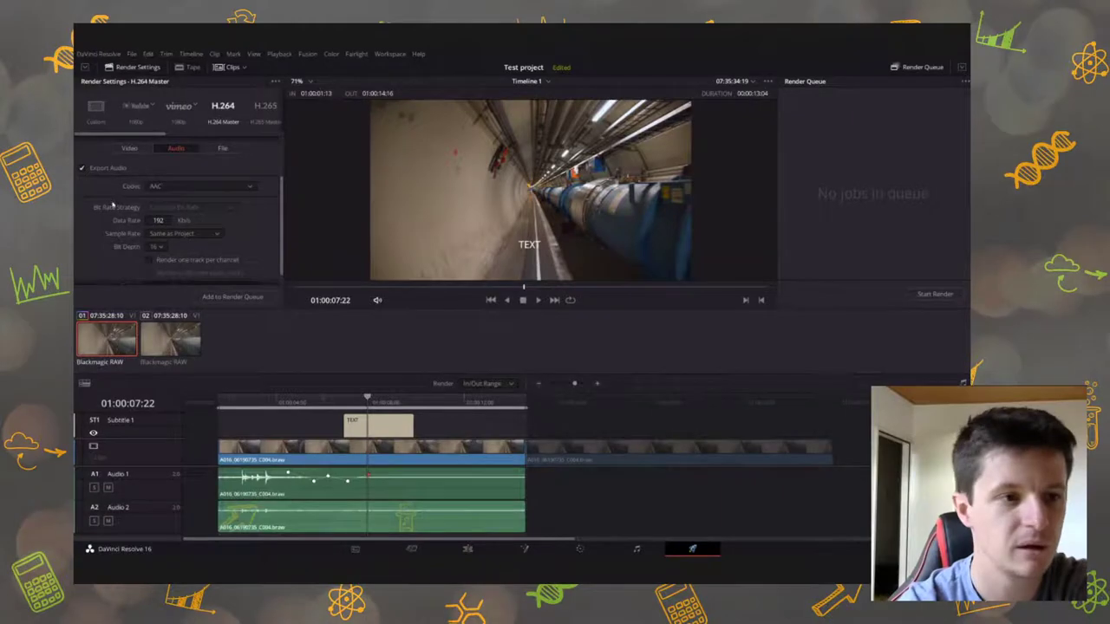
pyautogui.scroll(-1, 112, 205)
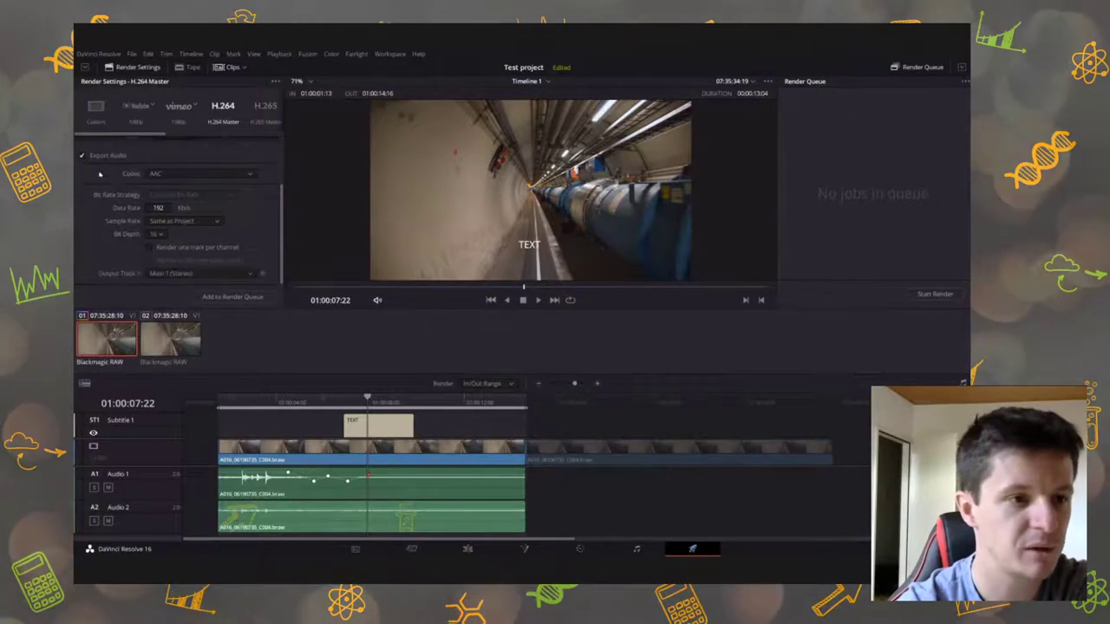
pyautogui.scroll(3, 121, 192)
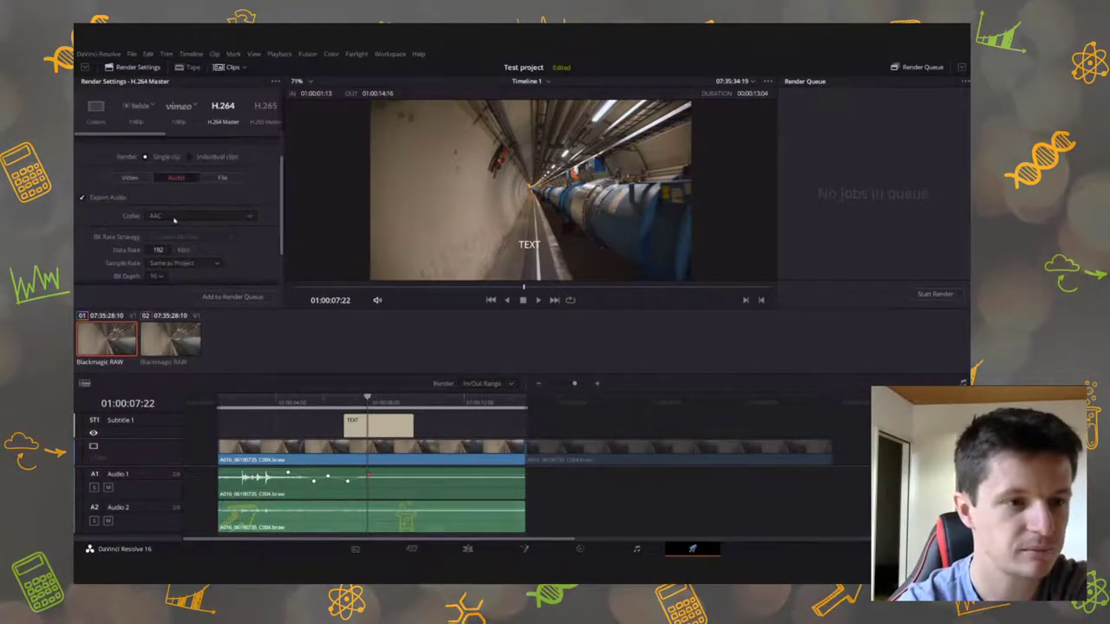
pyautogui.scroll(-2, 173, 223)
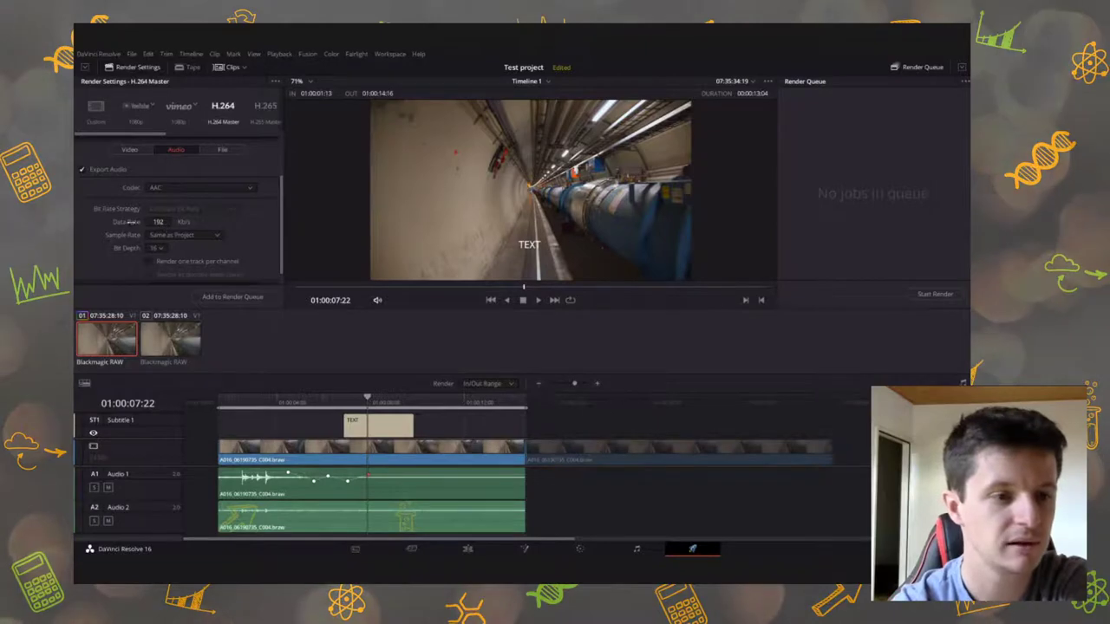
pyautogui.scroll(-1, 130, 222)
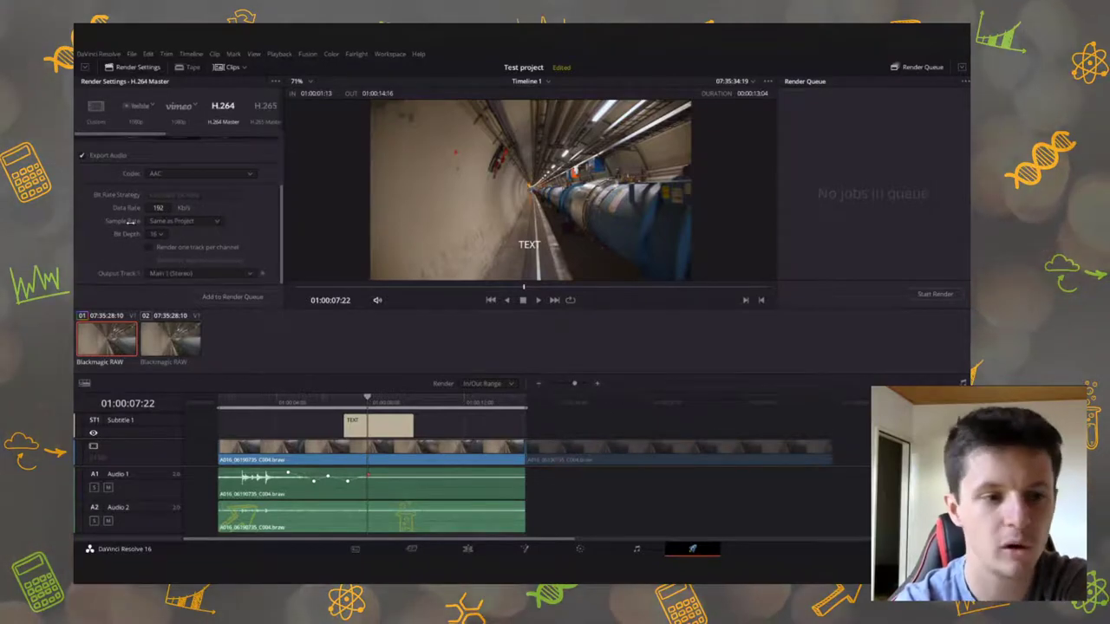
pyautogui.scroll(5, 131, 222)
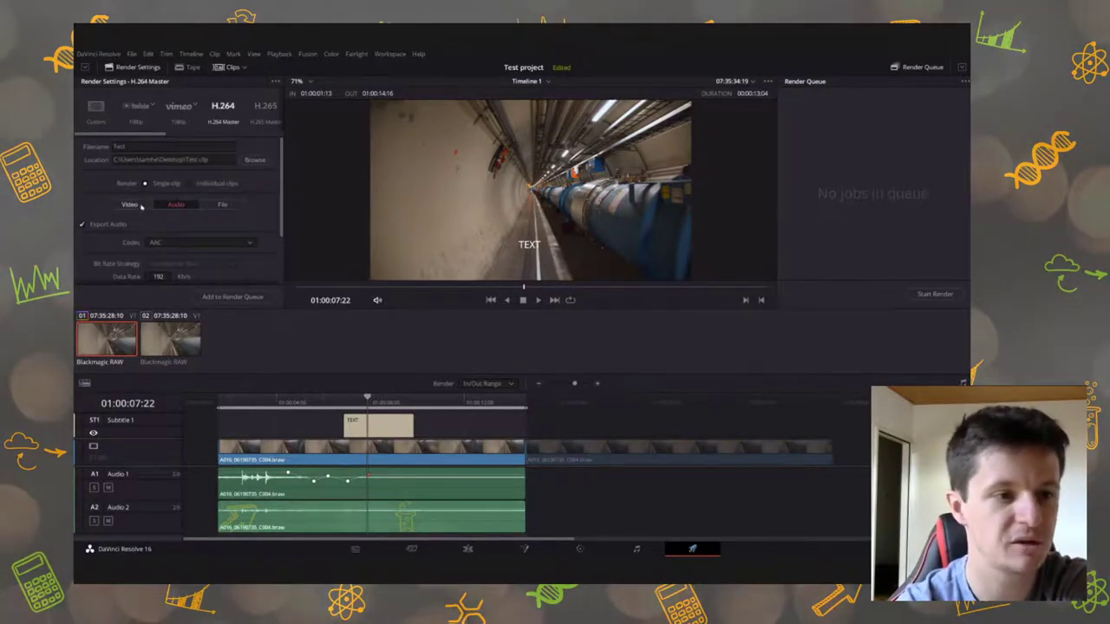
pyautogui.click(138, 206)
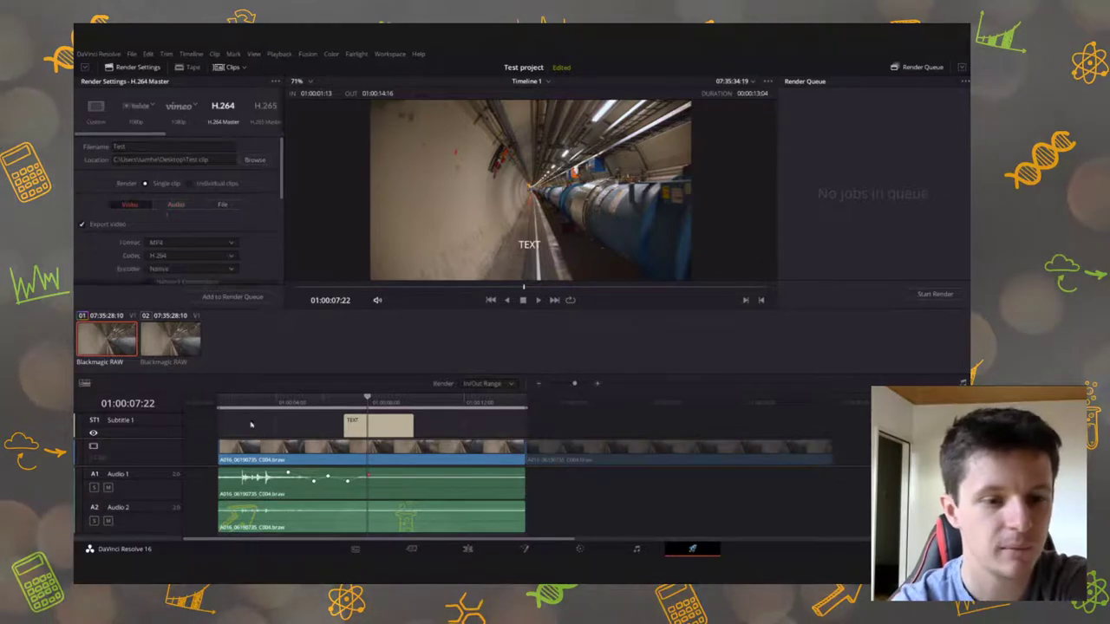
# Add the configured H.264 render of Timeline 1 to the render queue
pyautogui.click(231, 297)
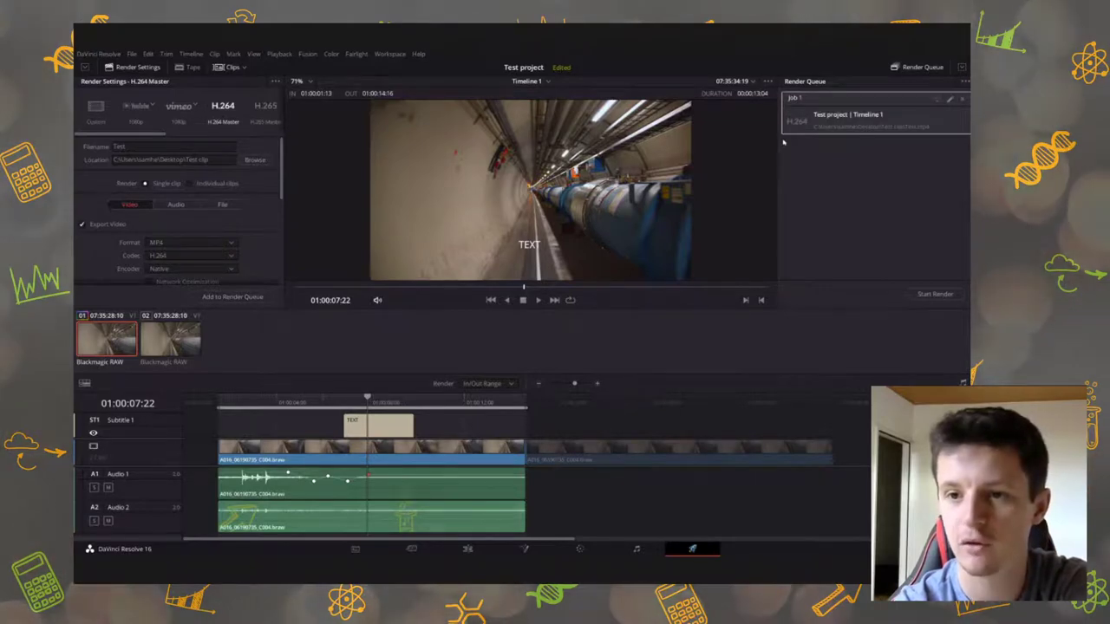
pyautogui.click(925, 295)
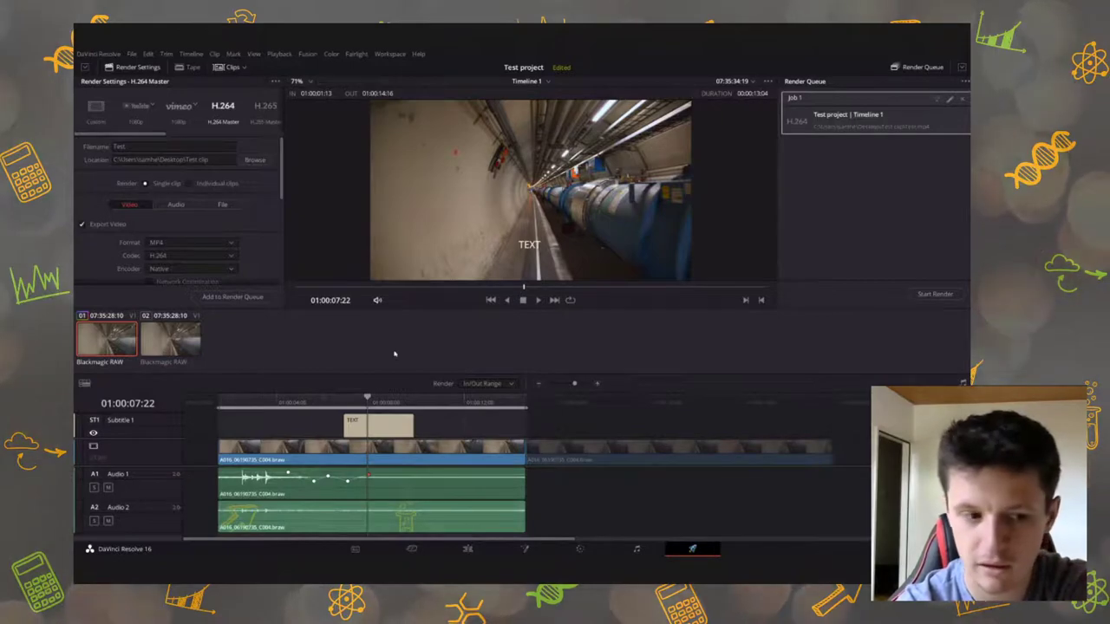
pyautogui.scroll(-3, 203, 208)
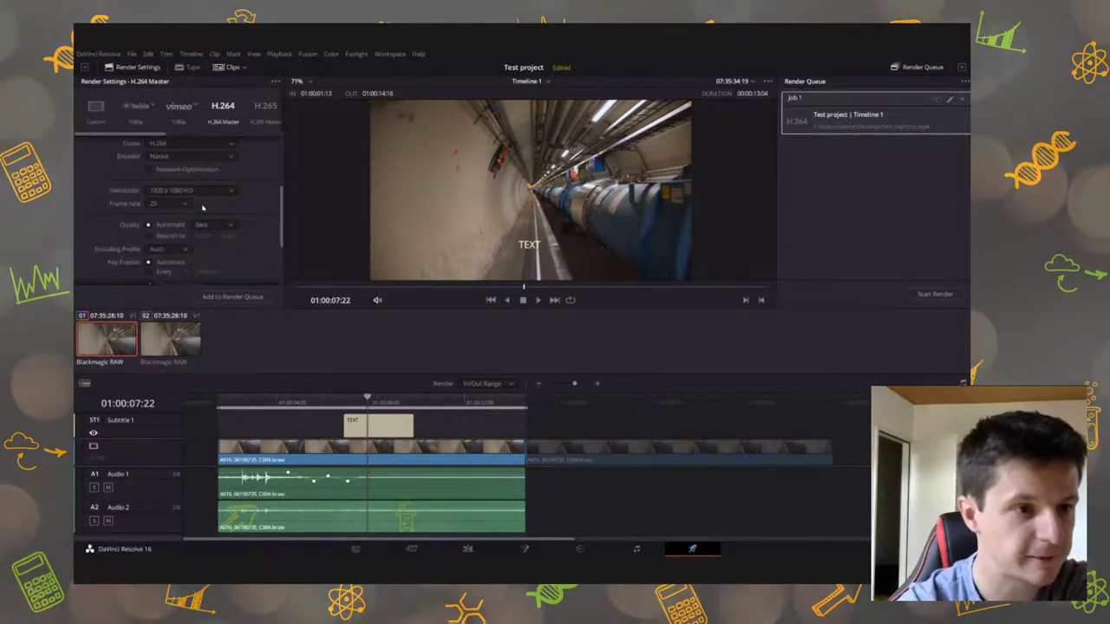
pyautogui.scroll(4, 203, 208)
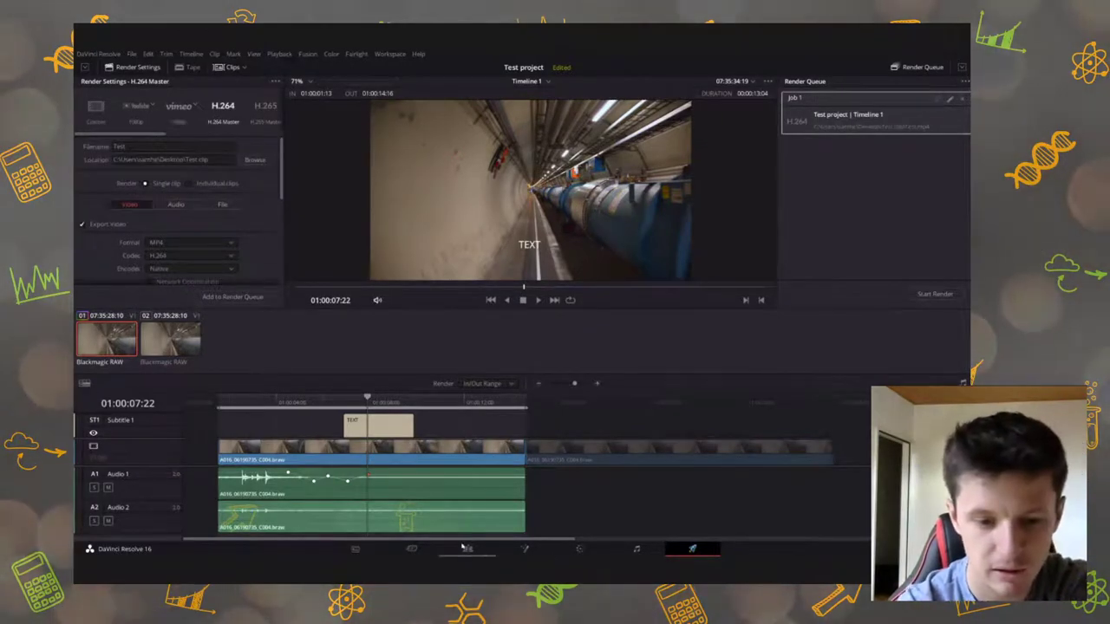